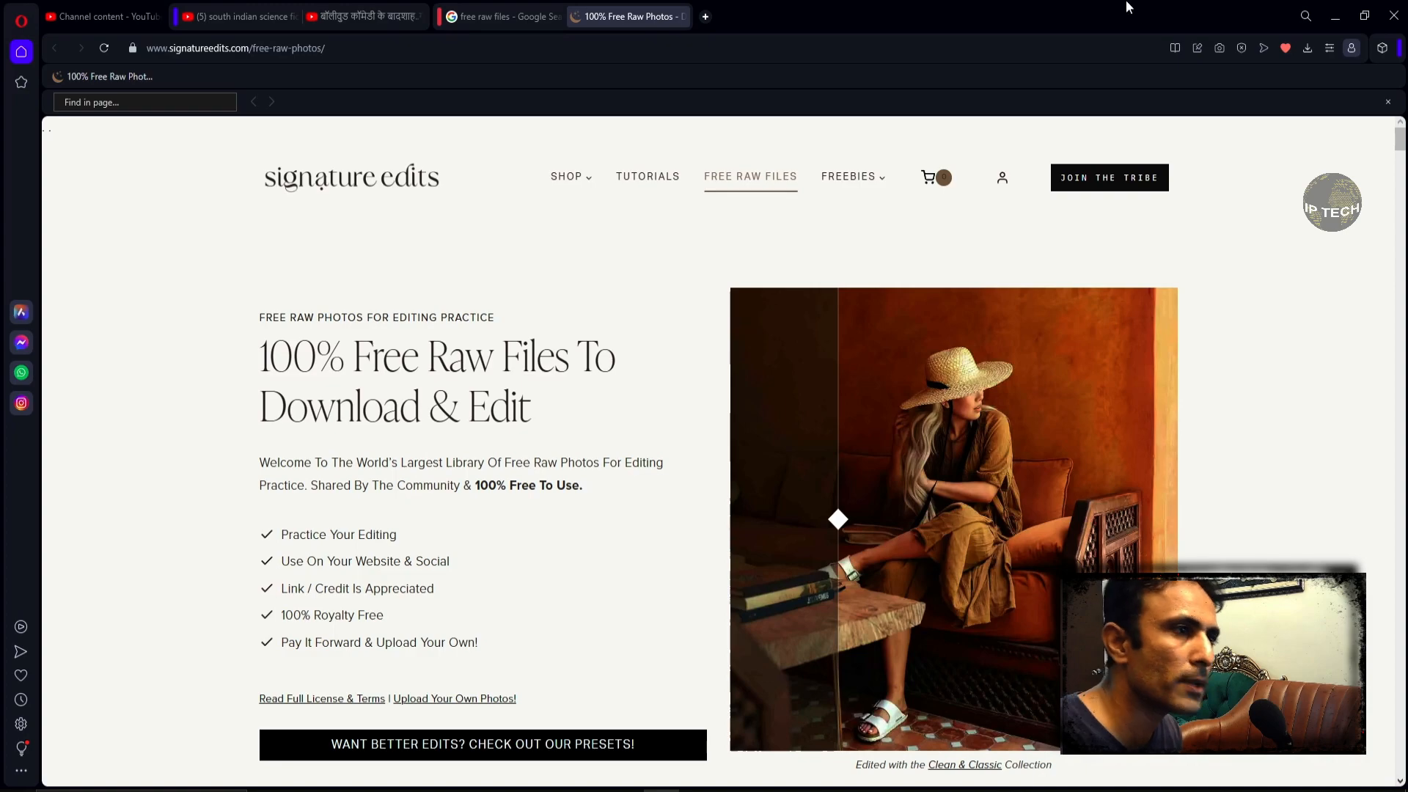
Leave the browser and check the file type and size of the desktop image IMG_7829 in its properties
{"action": "left_click", "coordinate": [1335, 16]}
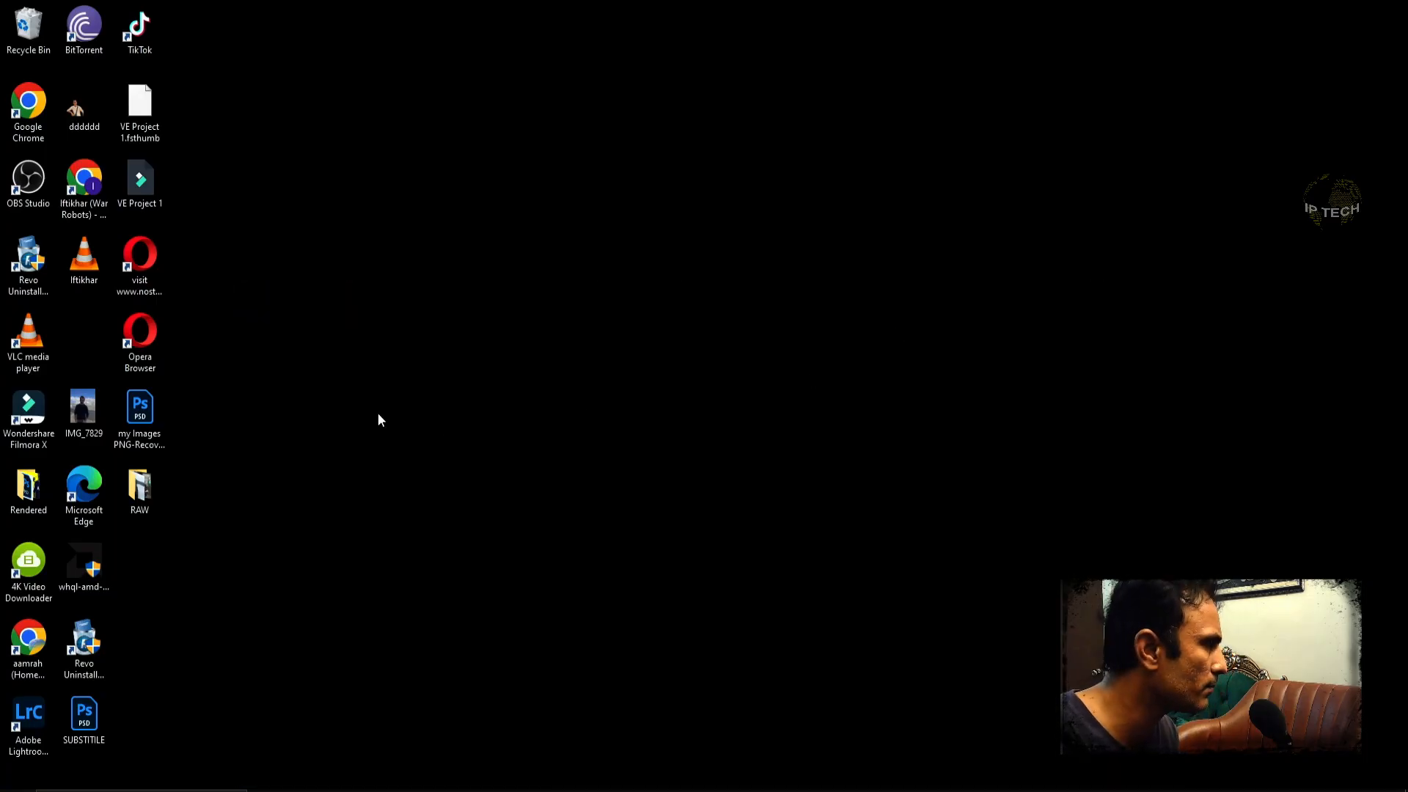
{"action": "double_click", "coordinate": [72, 412]}
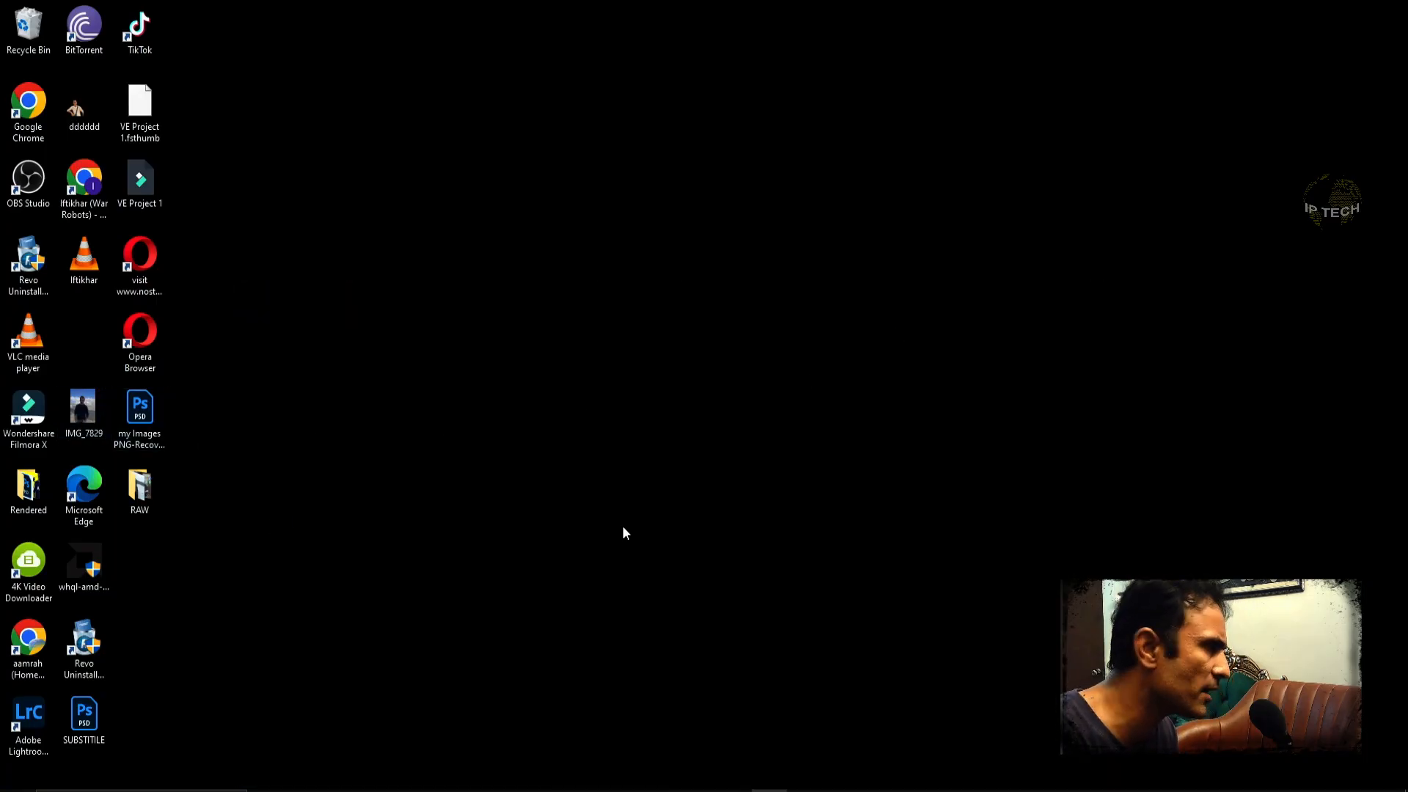
{"action": "left_click", "coordinate": [1402, 13]}
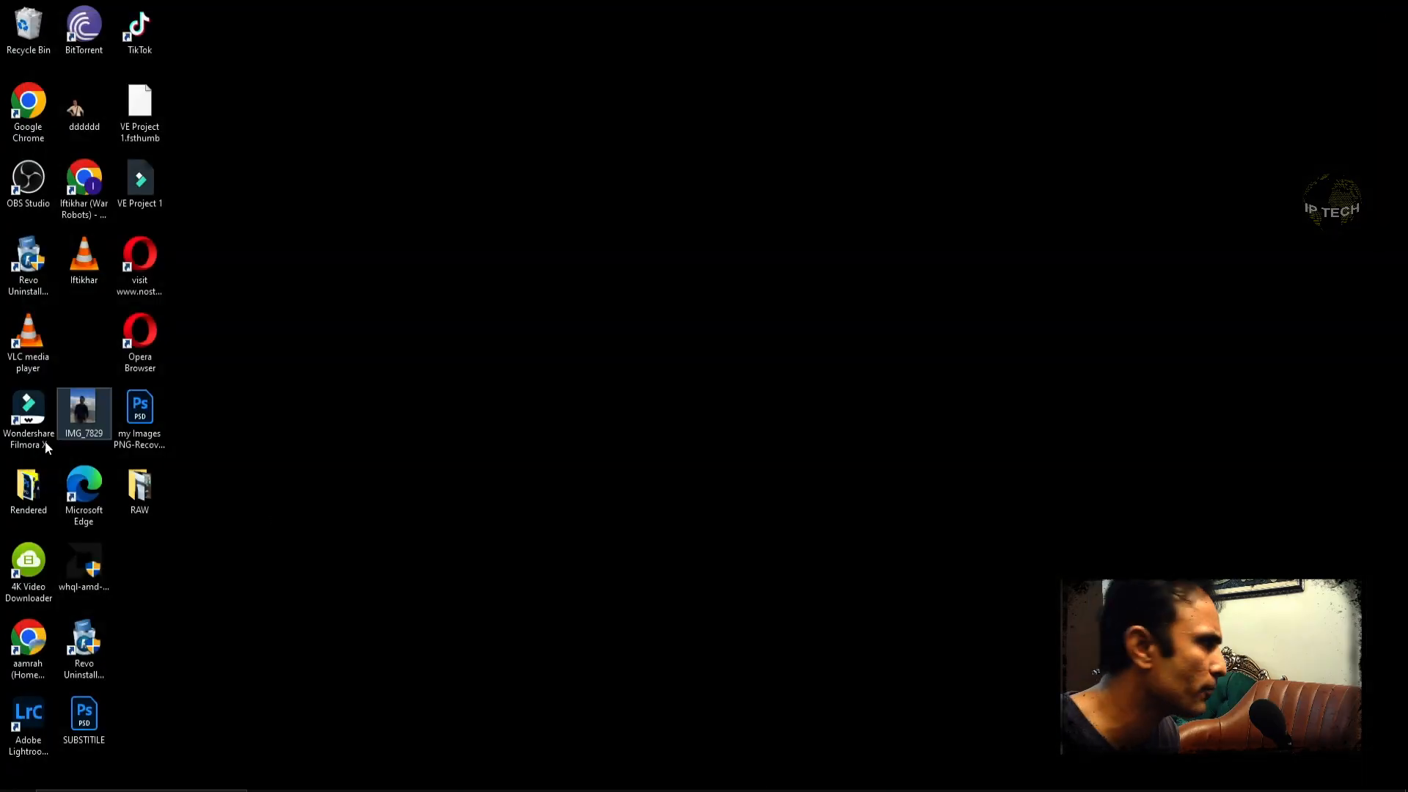
{"action": "right_click", "coordinate": [86, 410]}
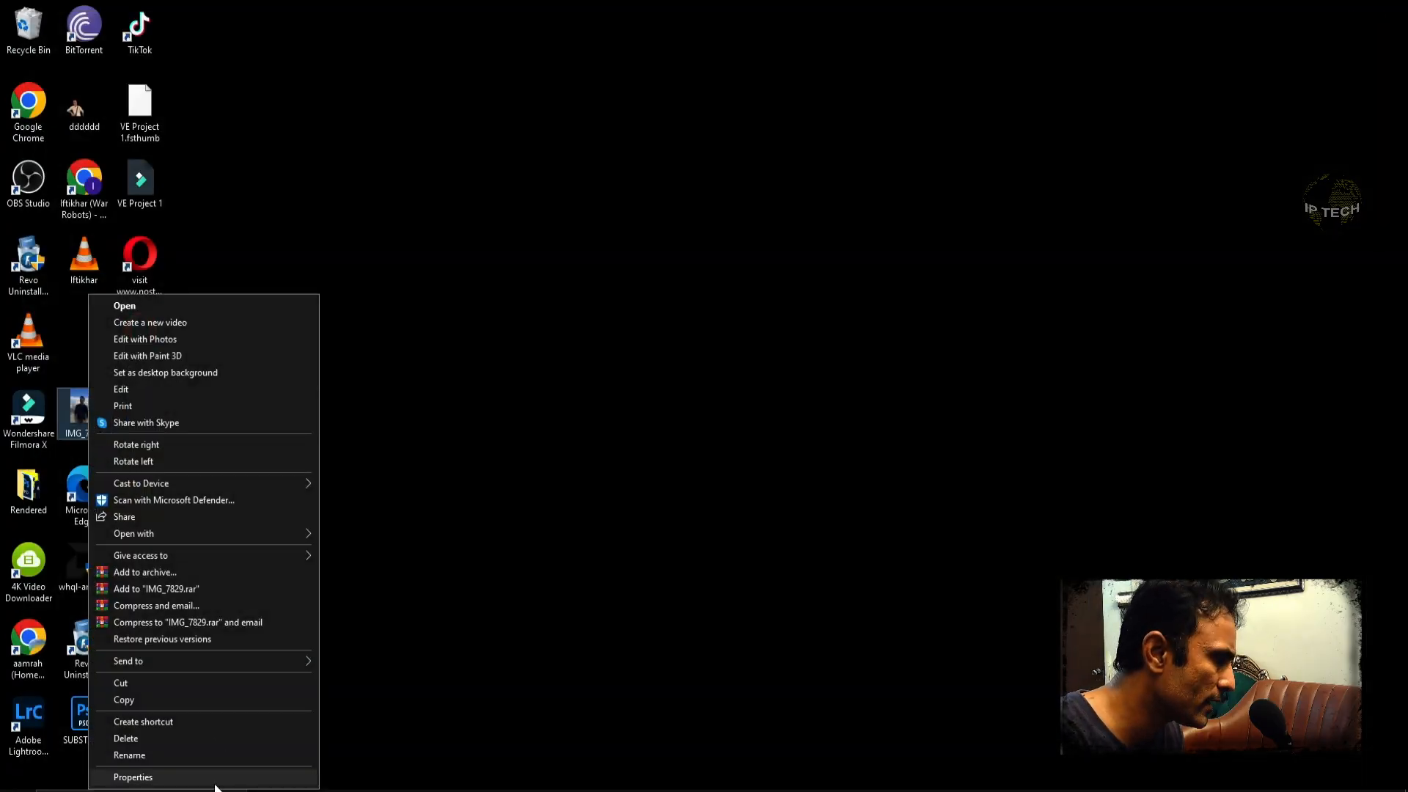
{"action": "left_click", "coordinate": [125, 776]}
{"action": "left_click_drag", "start_coordinate": [238, 411], "coordinate": [854, 160]}
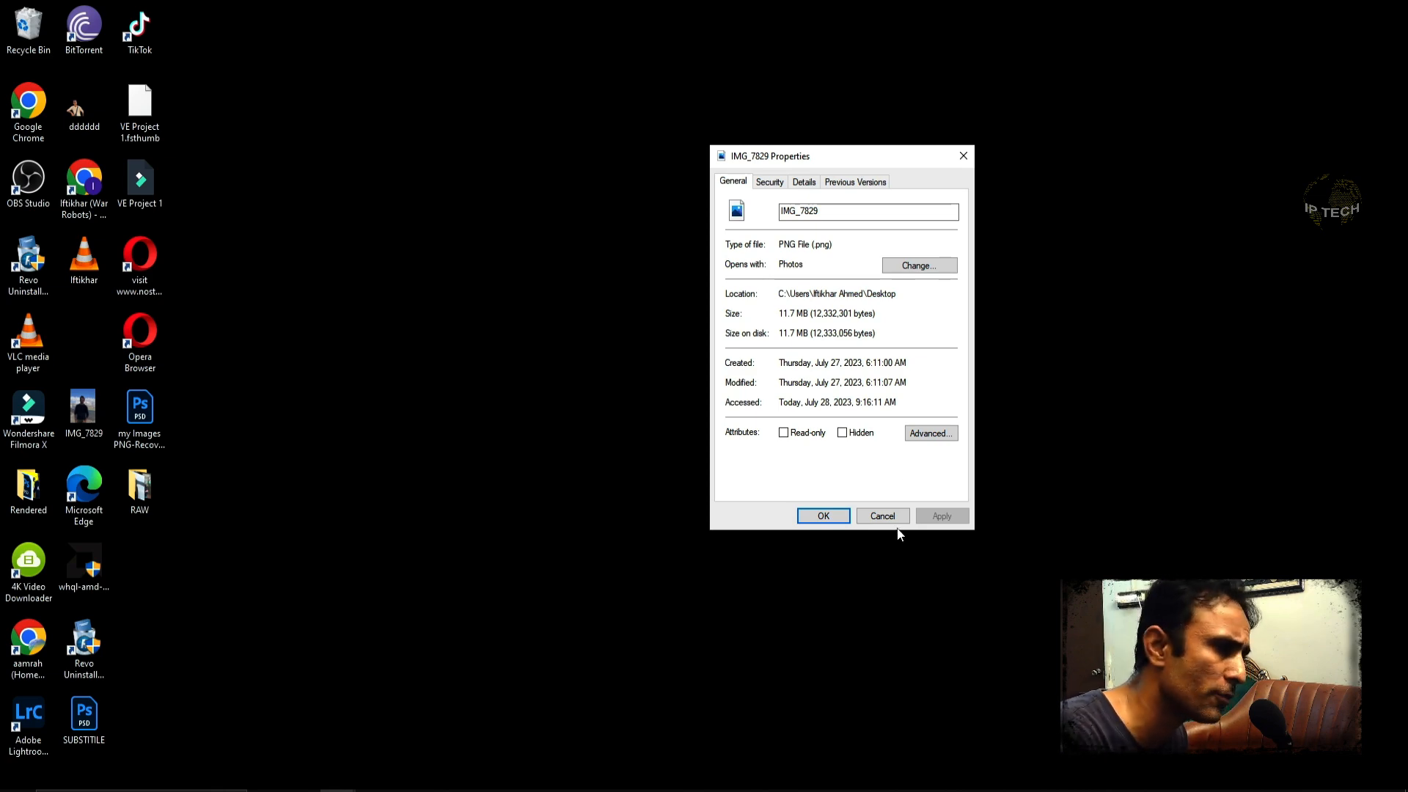
{"action": "left_click", "coordinate": [883, 514]}
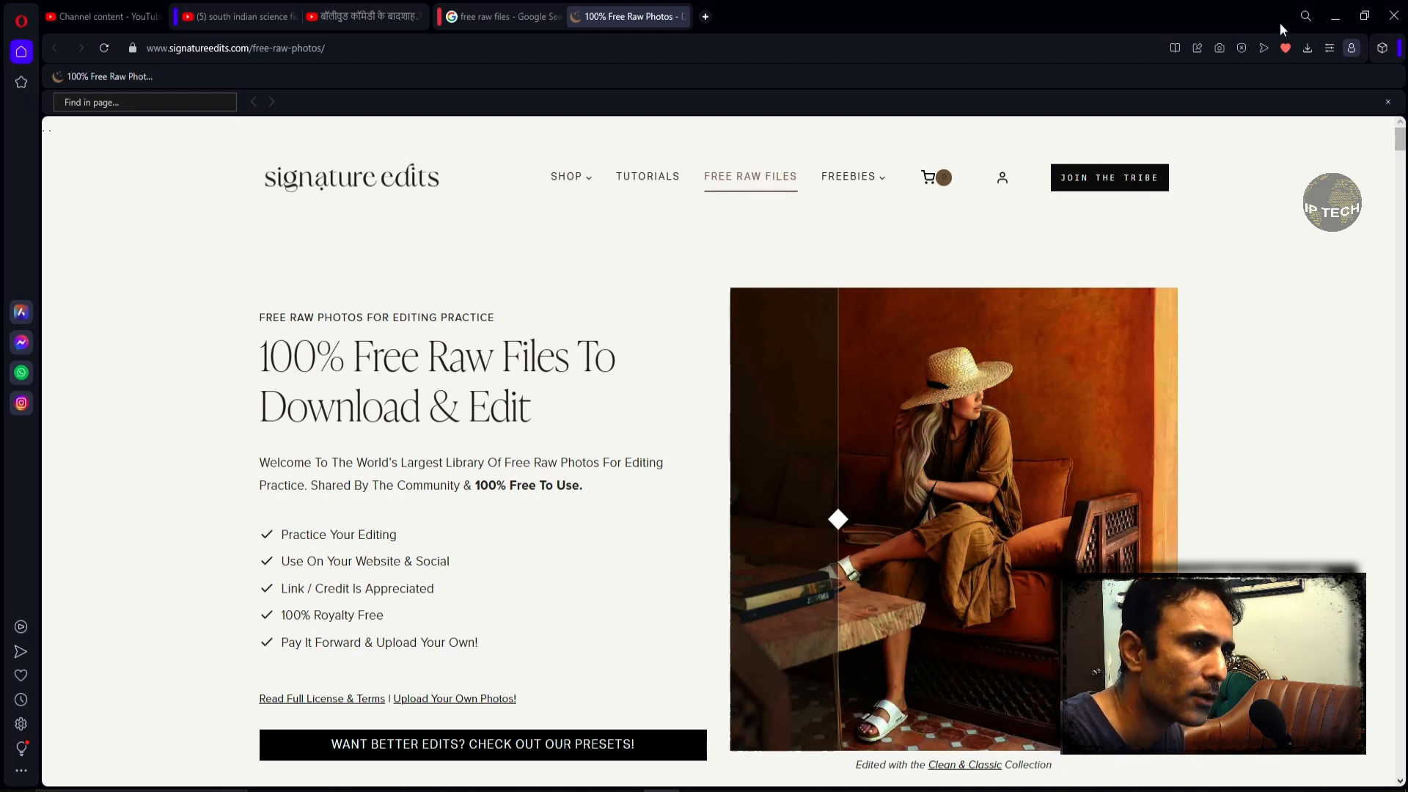
Open the RAW folder on the desktop and examine the file type and size of the AMM08231 photo in its properties
{"action": "left_click", "coordinate": [1330, 15]}
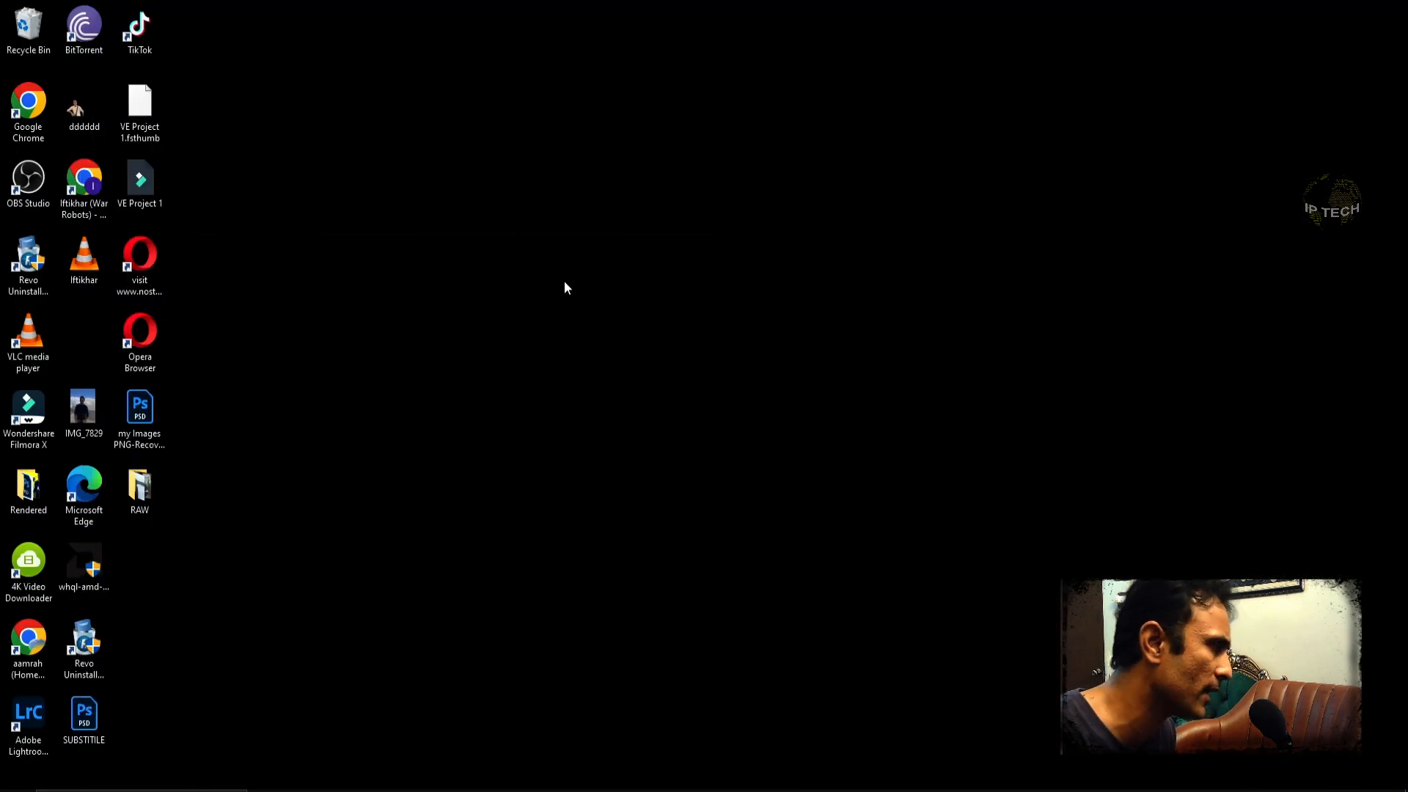
{"action": "double_click", "coordinate": [129, 503]}
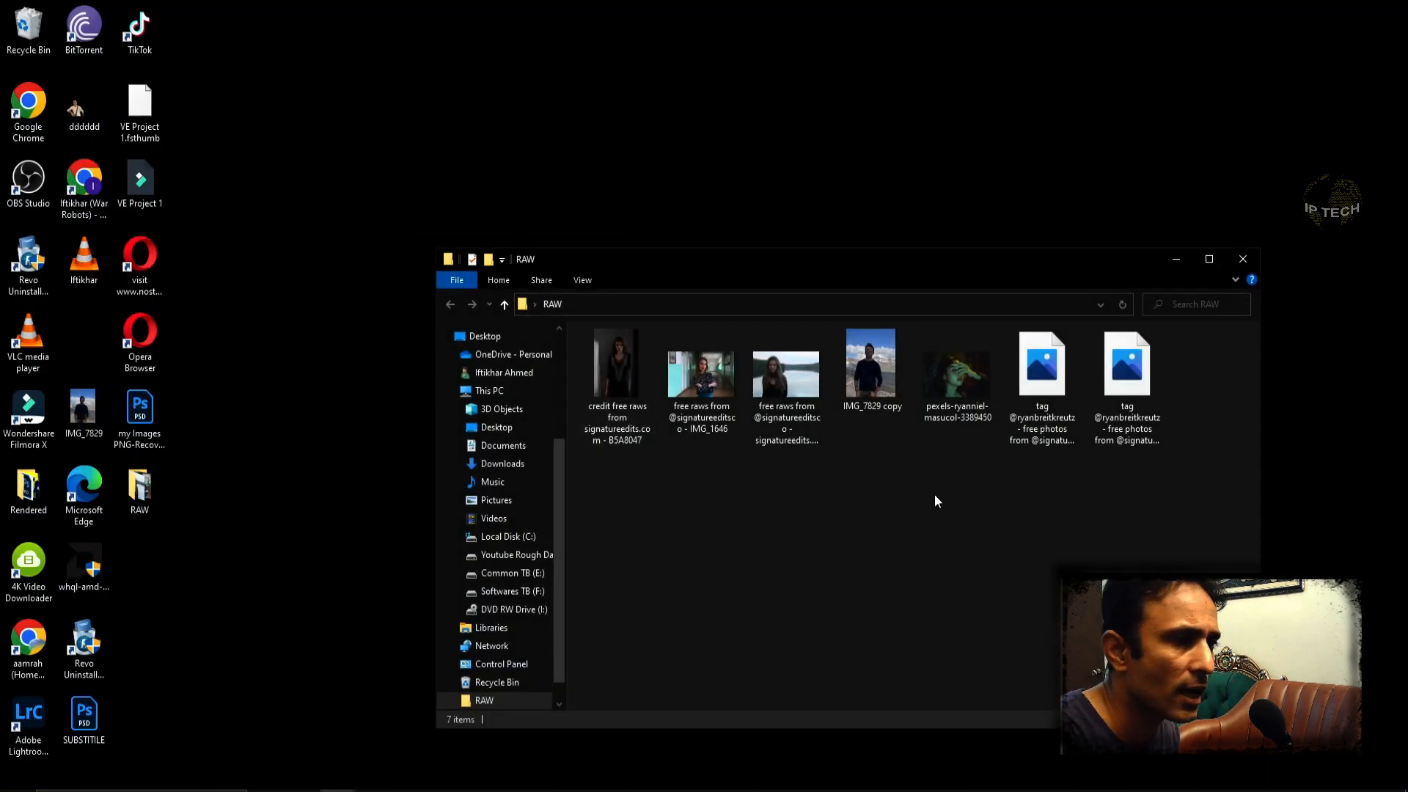
{"action": "left_click", "coordinate": [1053, 402]}
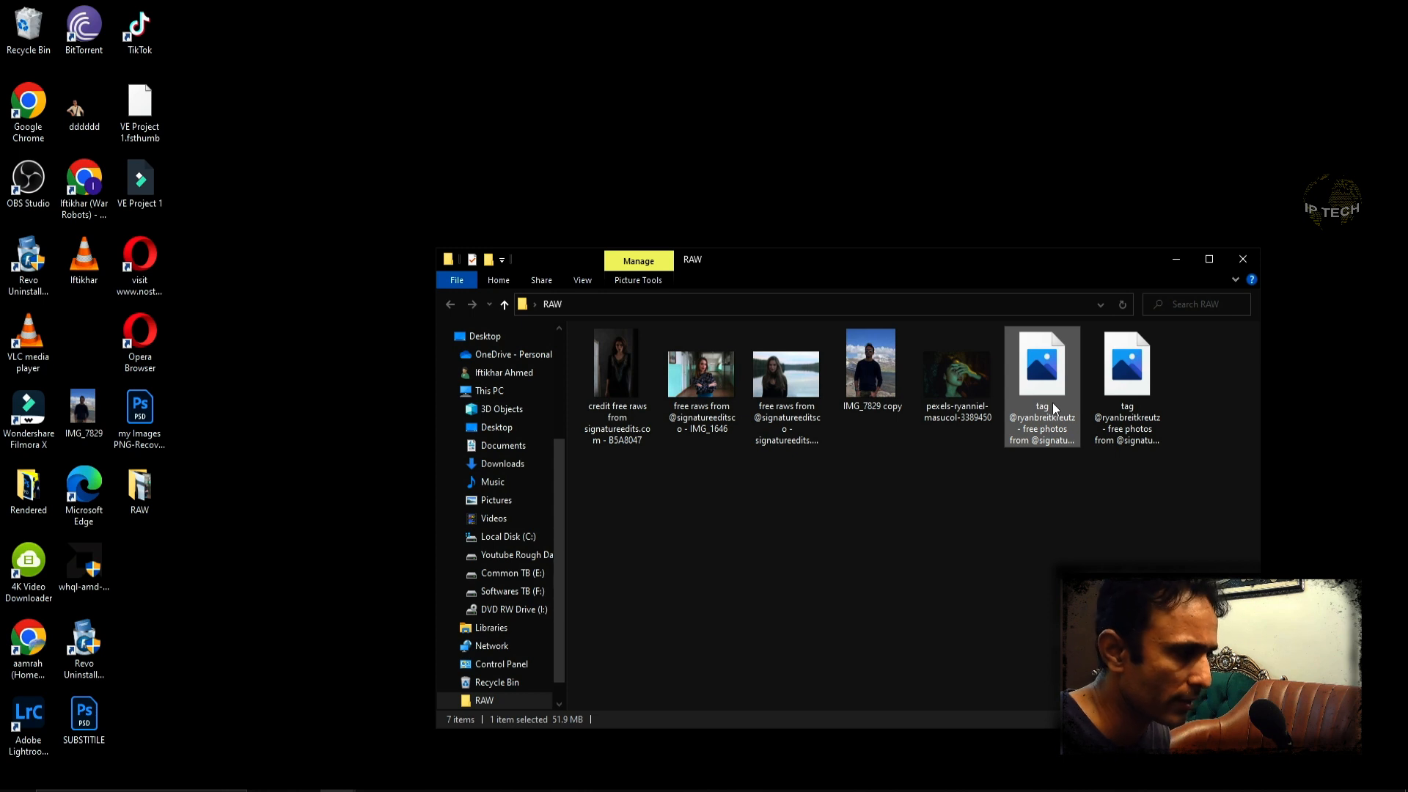
{"action": "key", "text": "alt+Return"}
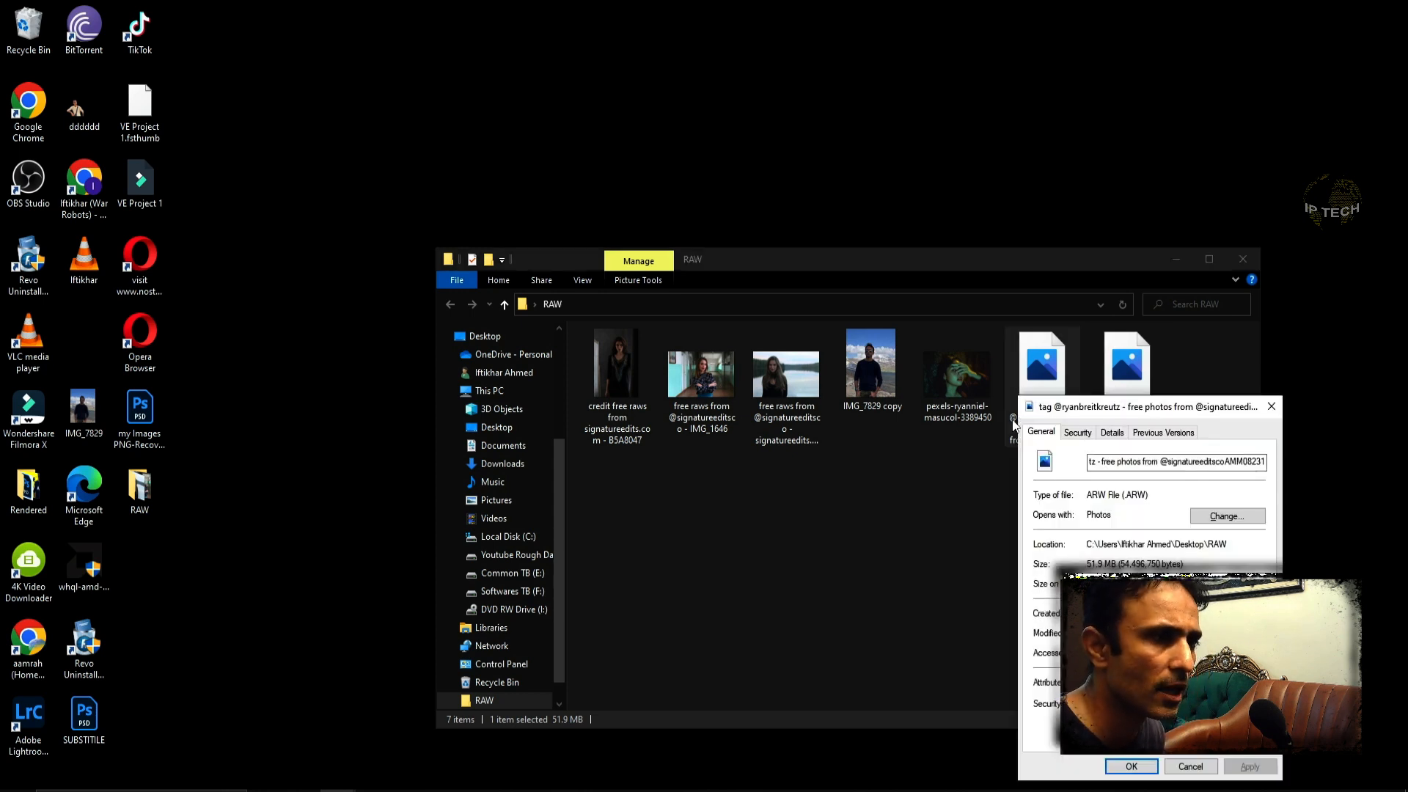
{"action": "left_click_drag", "start_coordinate": [1110, 413], "coordinate": [683, 199]}
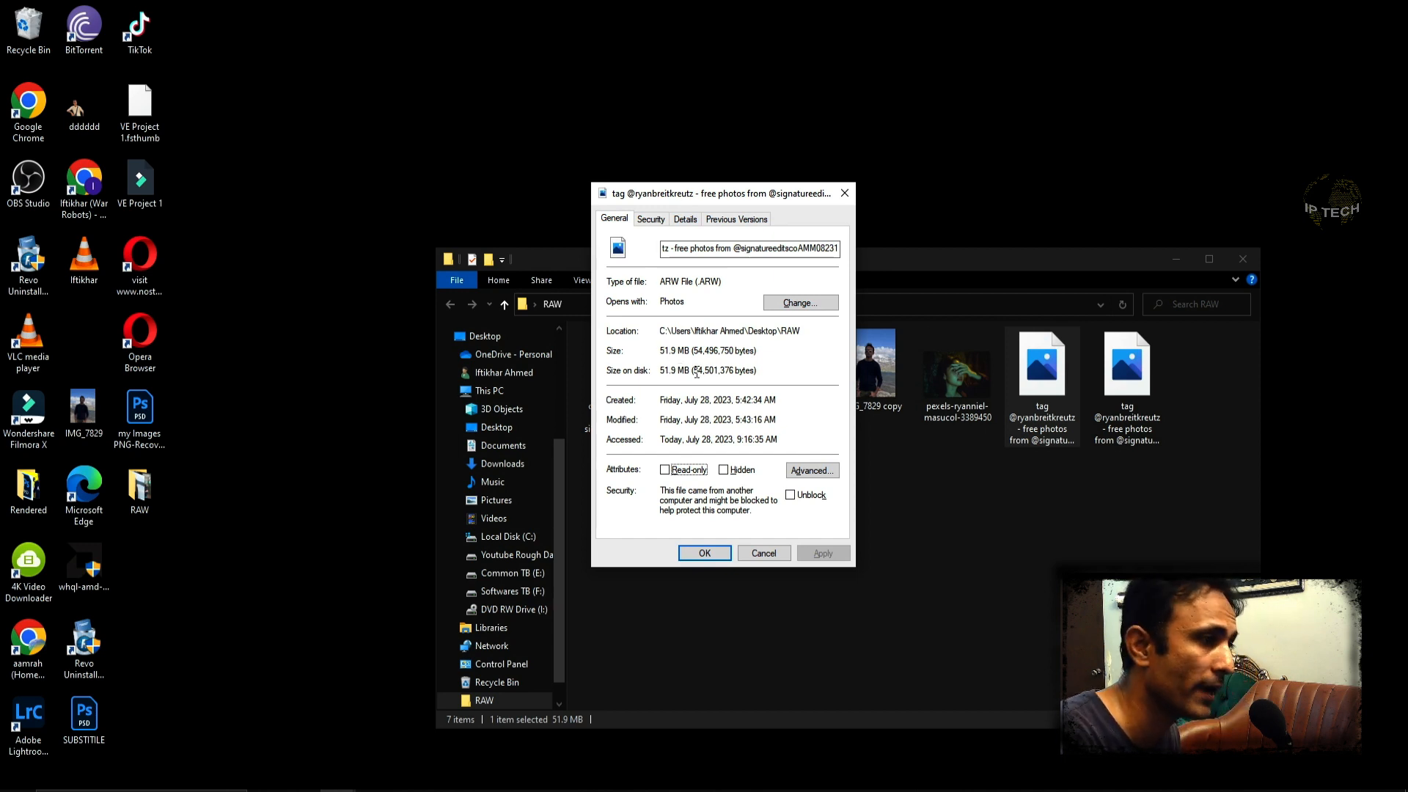
{"action": "left_click", "coordinate": [764, 553]}
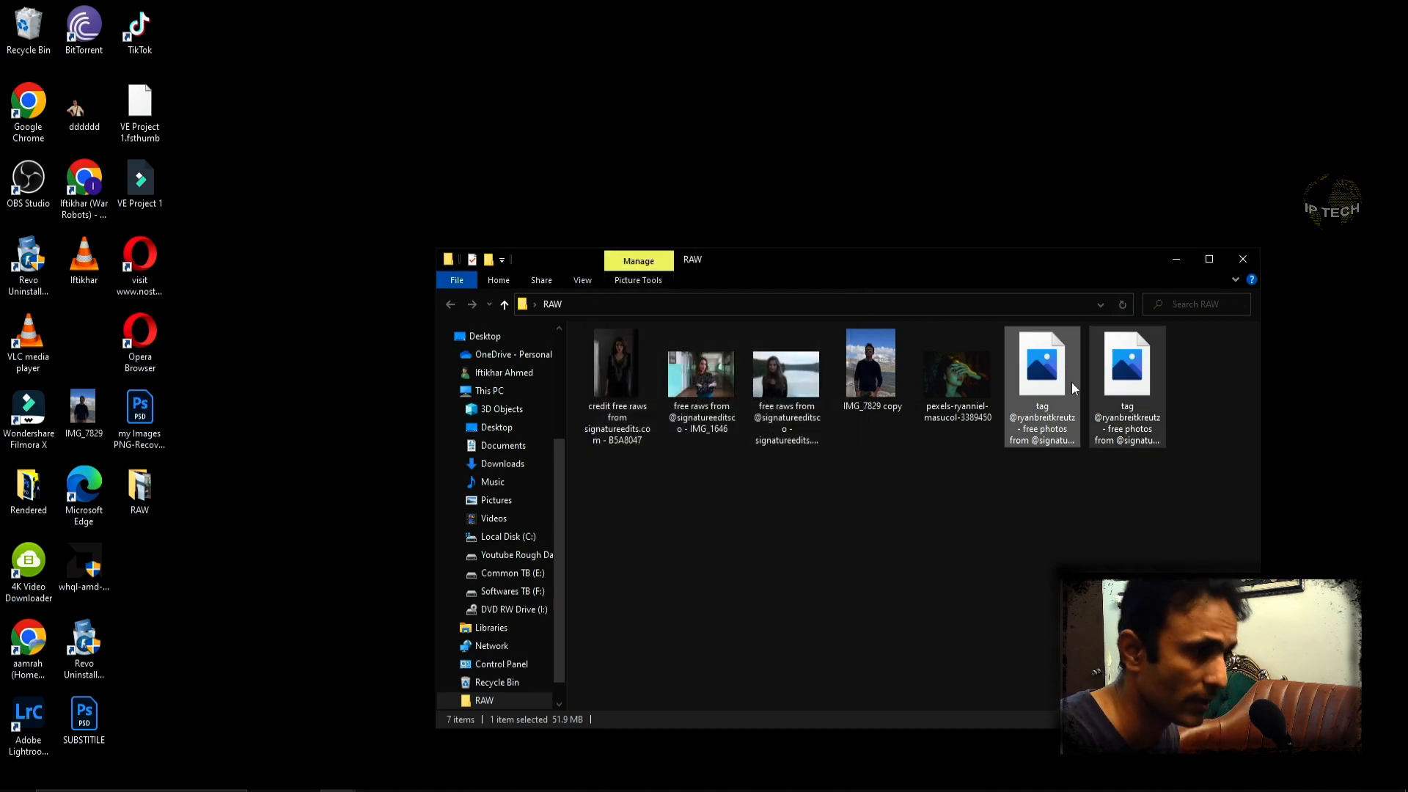
{"action": "right_click", "coordinate": [1018, 414]}
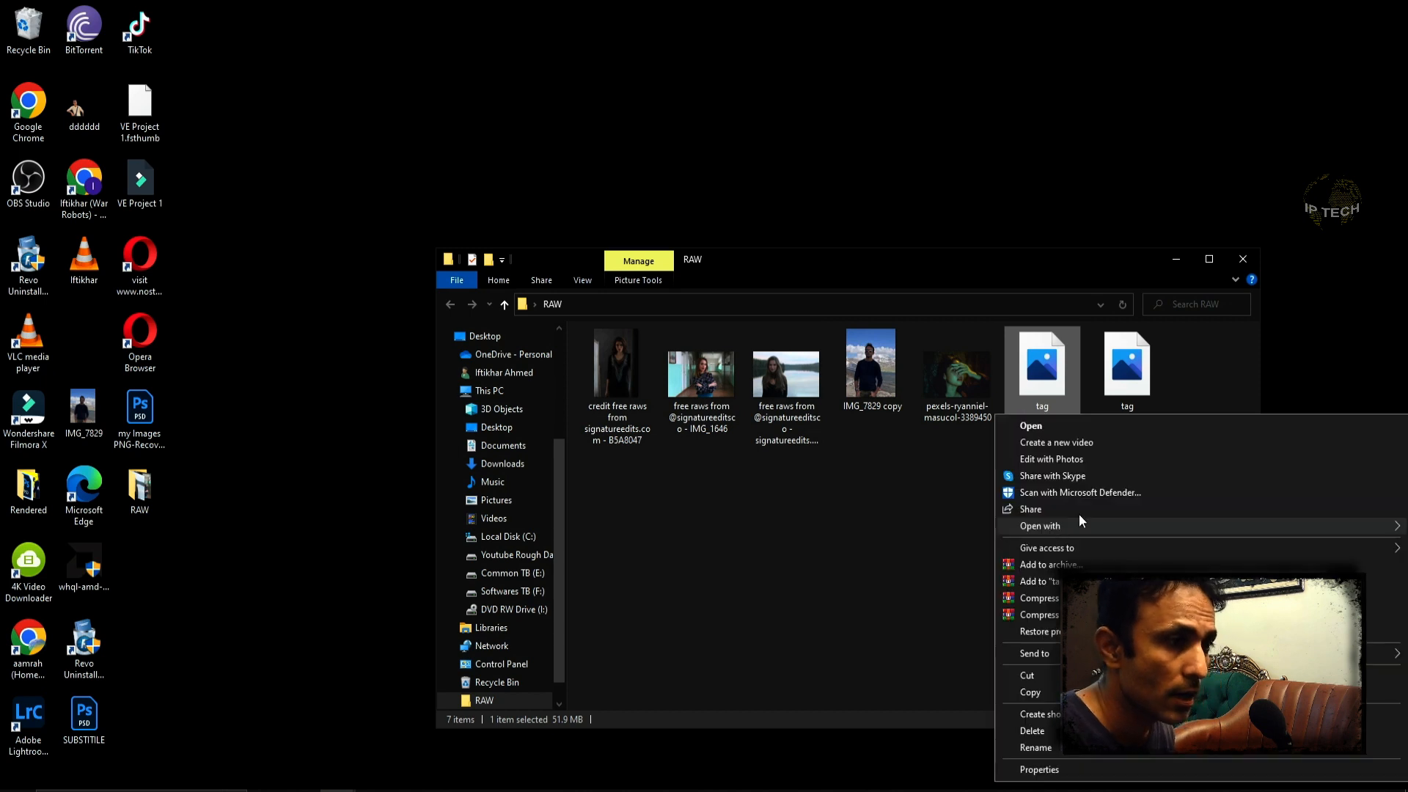
{"action": "left_click", "coordinate": [1065, 763]}
{"action": "left_click_drag", "start_coordinate": [1130, 408], "coordinate": [756, 242]}
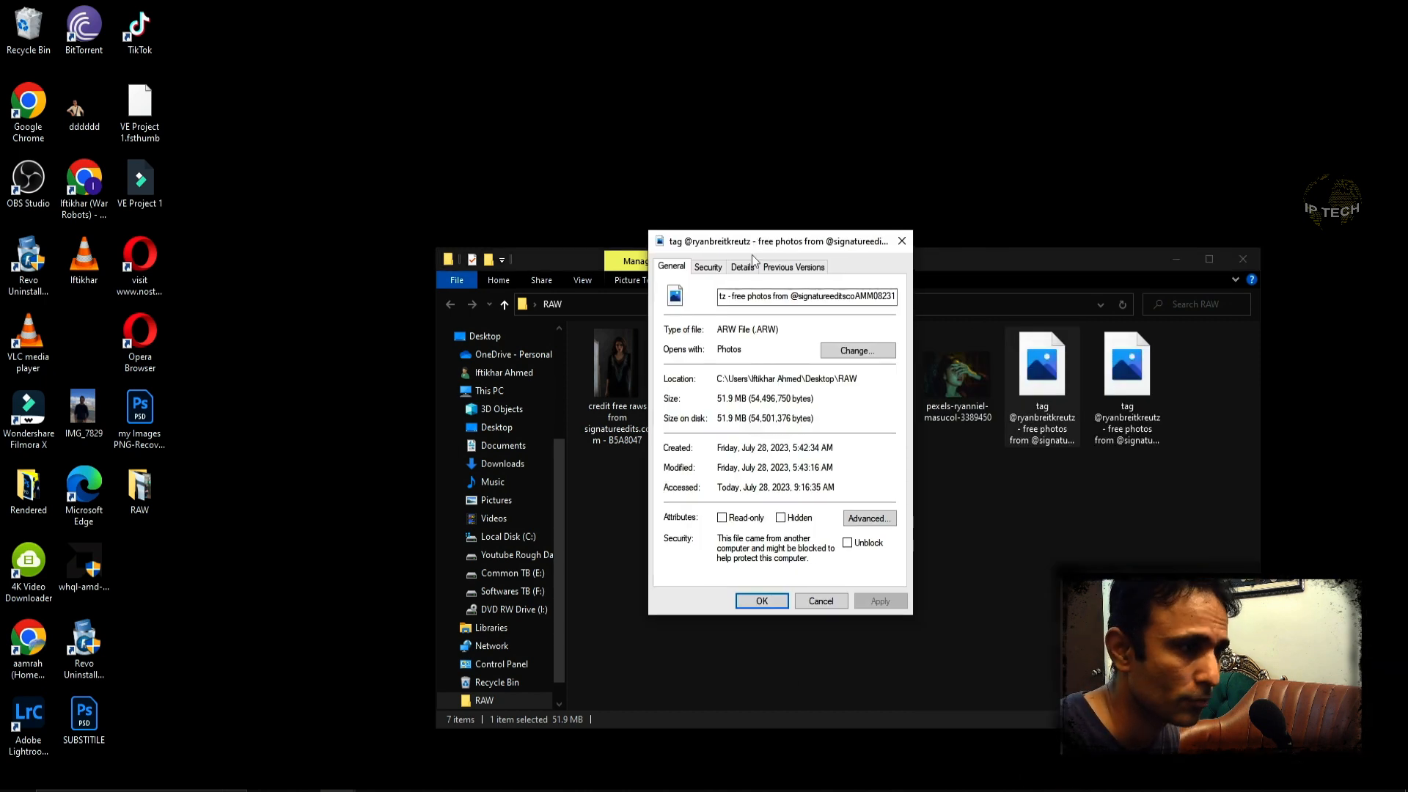
{"action": "left_click", "coordinate": [902, 241]}
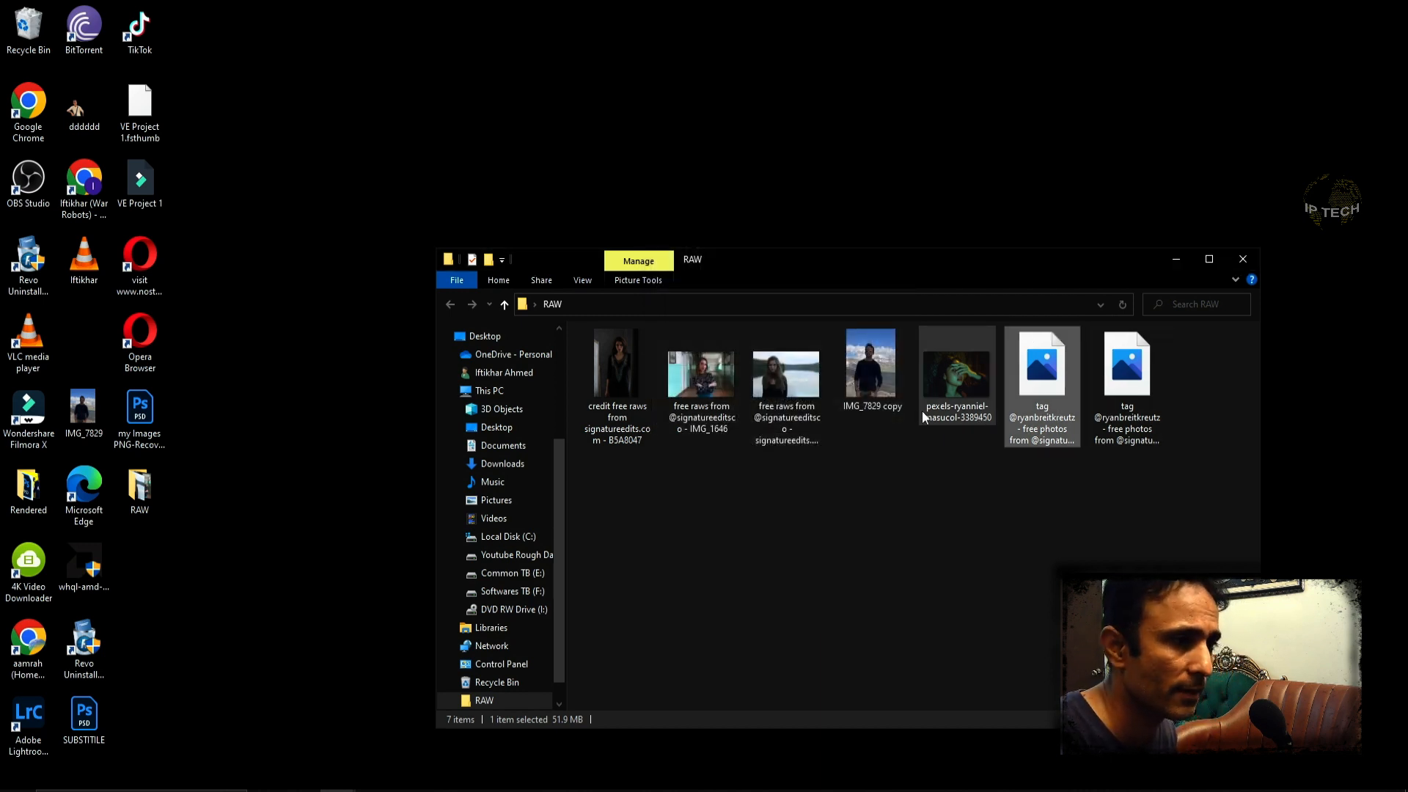
Check the file type and size of IMG_7829 copy in its properties
{"action": "right_click", "coordinate": [858, 405]}
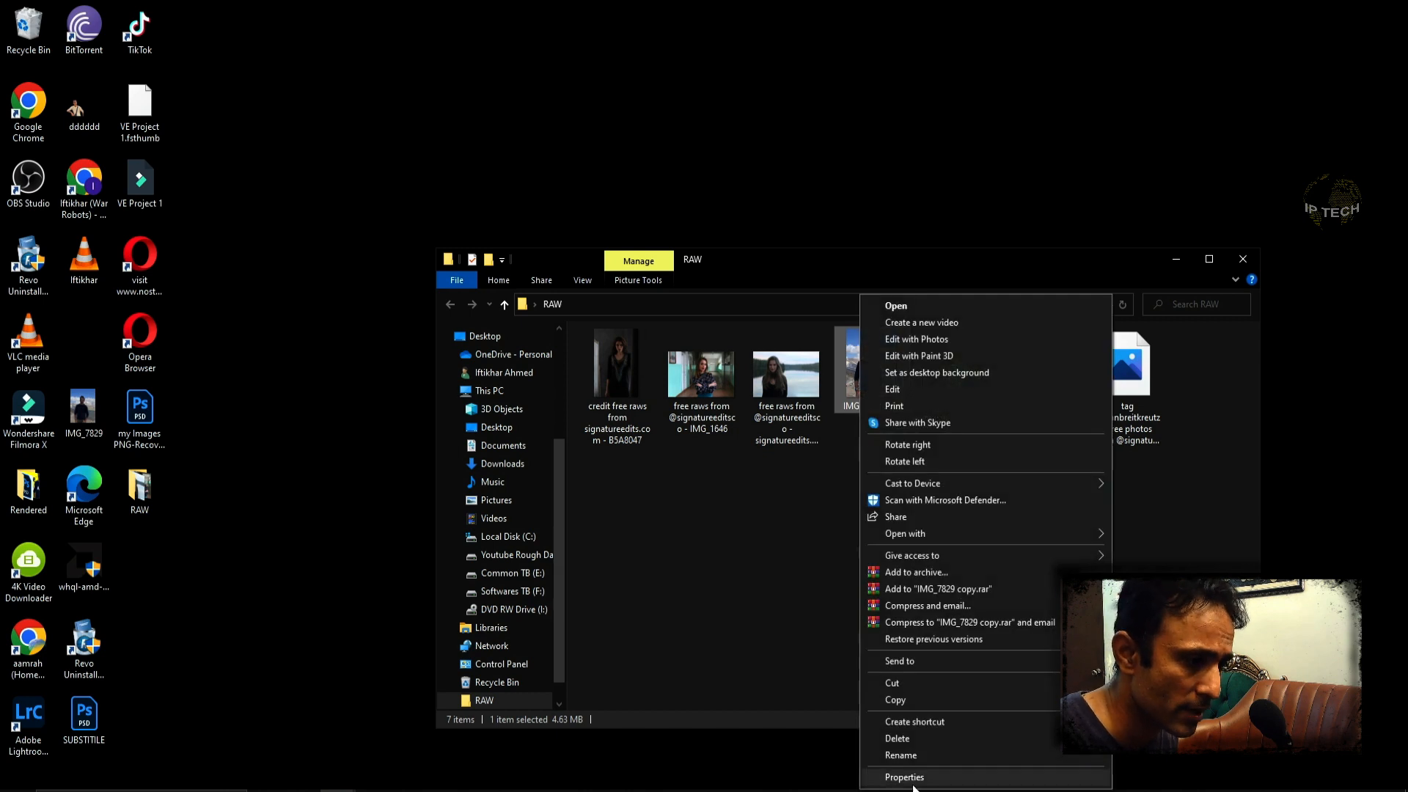
{"action": "left_click", "coordinate": [898, 777]}
{"action": "left_click_drag", "start_coordinate": [999, 411], "coordinate": [823, 310]}
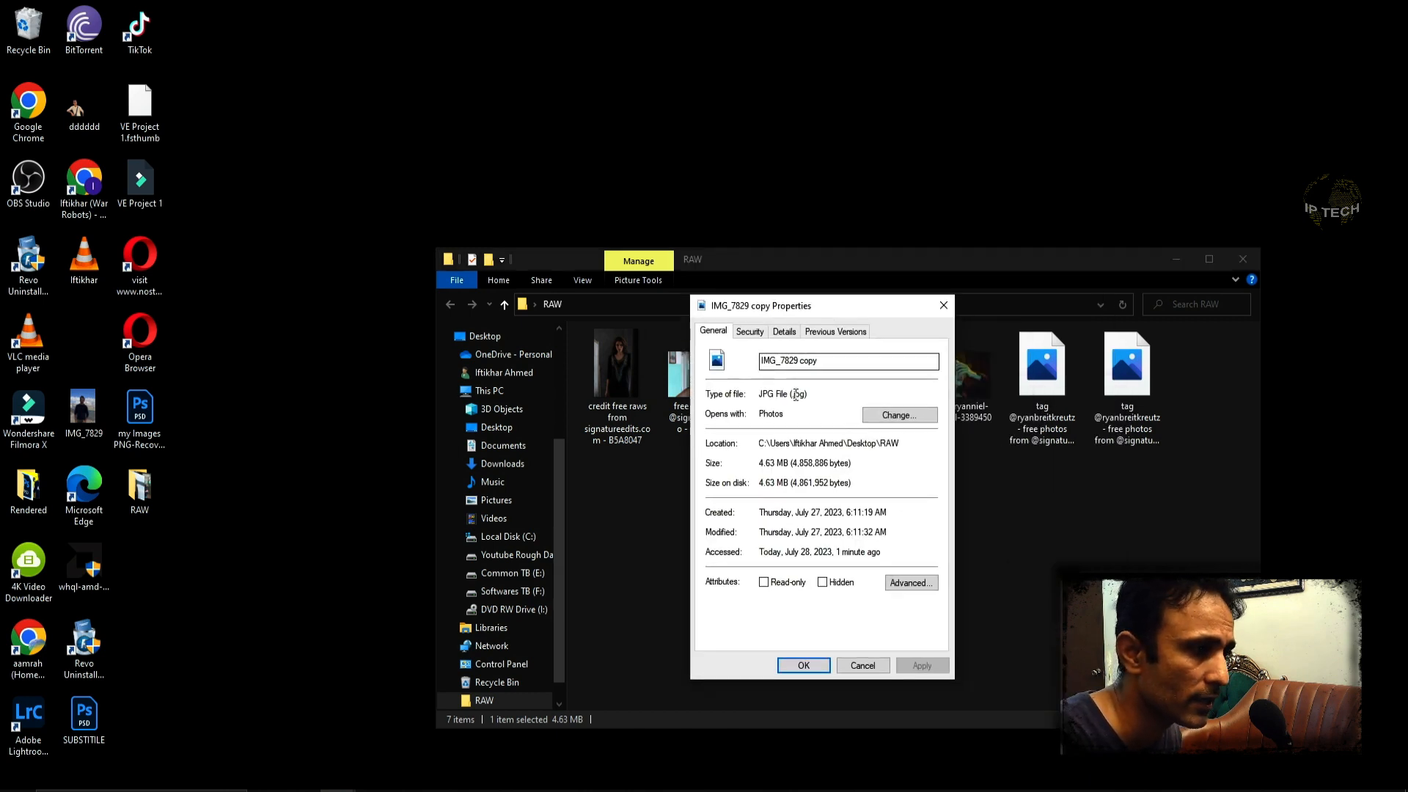
{"action": "left_click", "coordinate": [943, 305]}
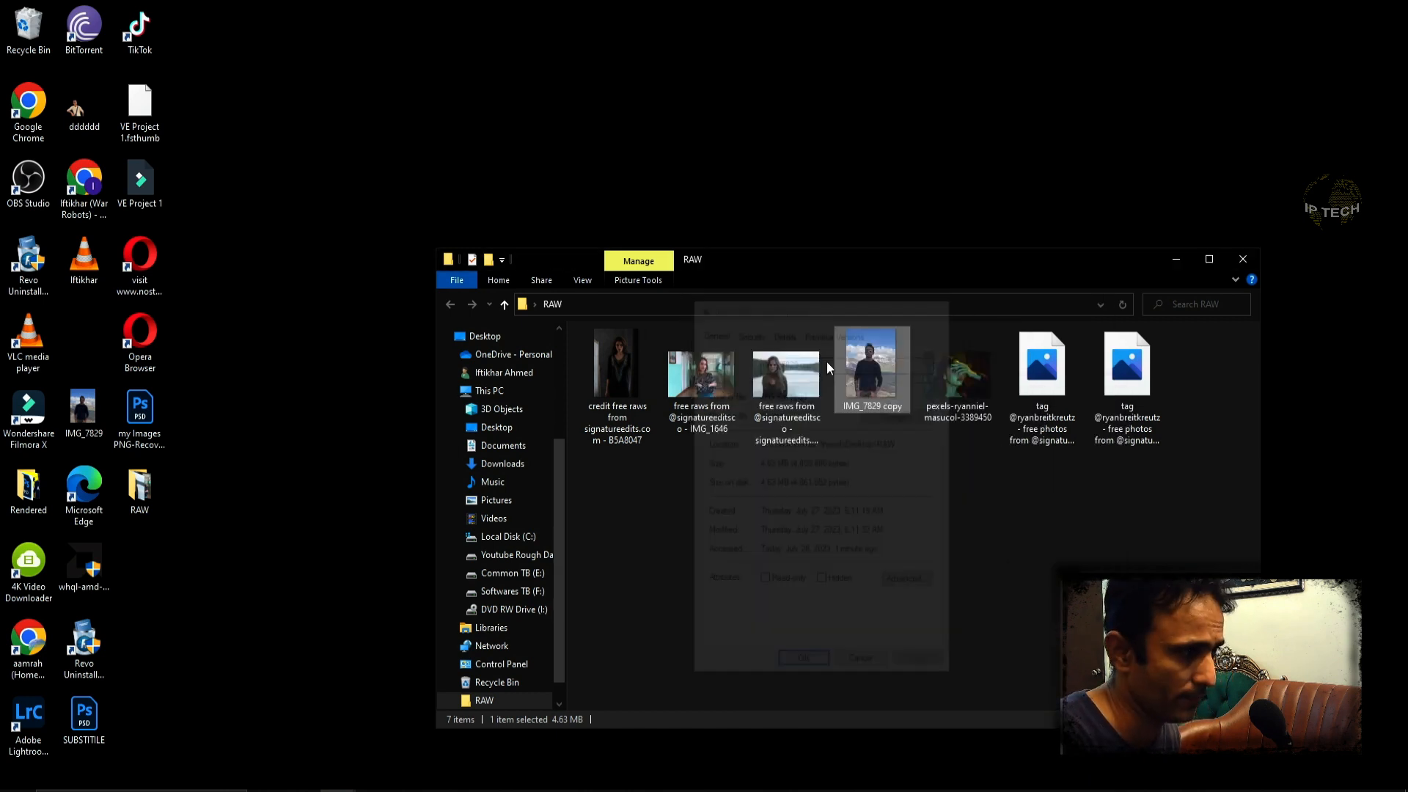
Check the file extension and size of the IMG_1646 photo in its properties and minimise the RAW folder
{"action": "right_click", "coordinate": [686, 409]}
{"action": "left_click", "coordinate": [762, 766]}
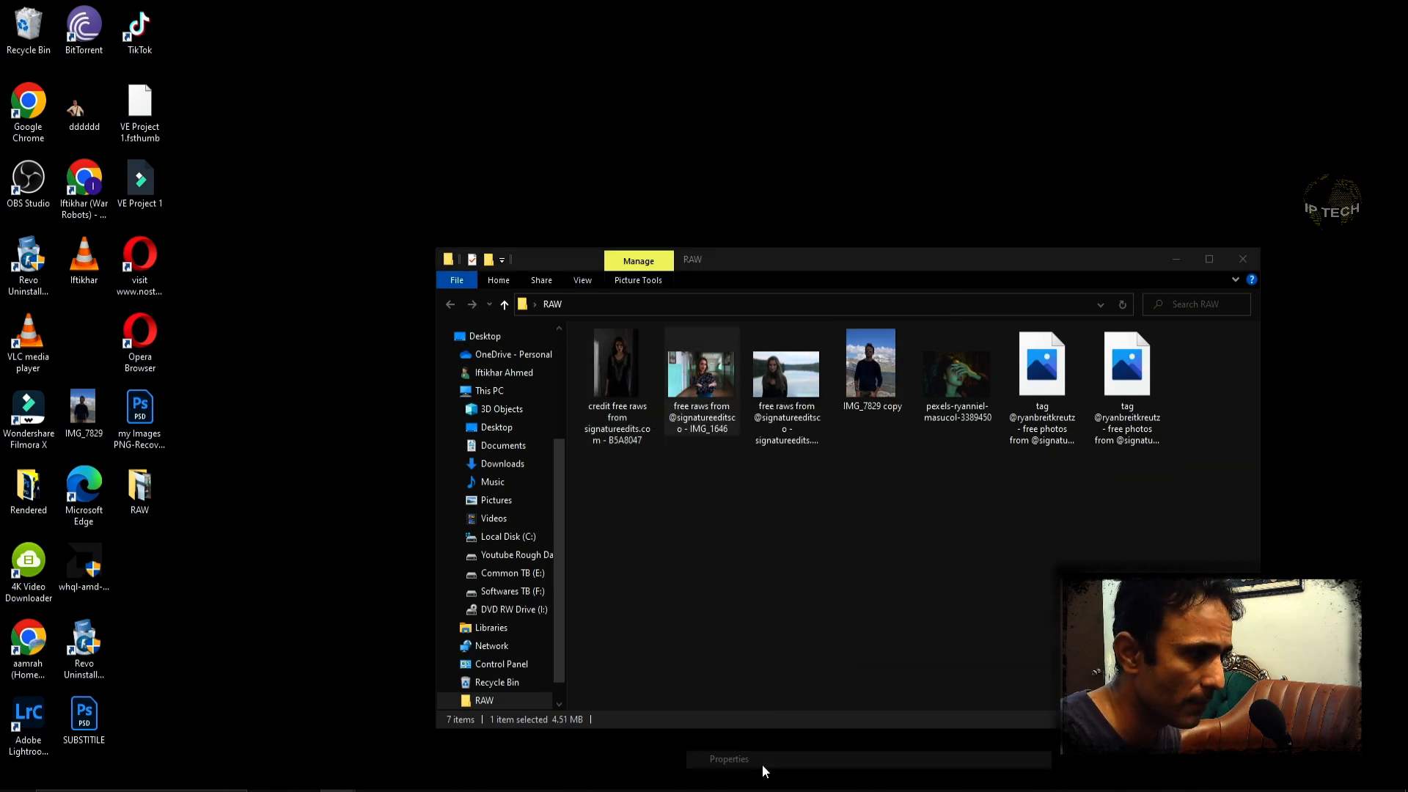
{"action": "left_click_drag", "start_coordinate": [802, 407], "coordinate": [746, 353]}
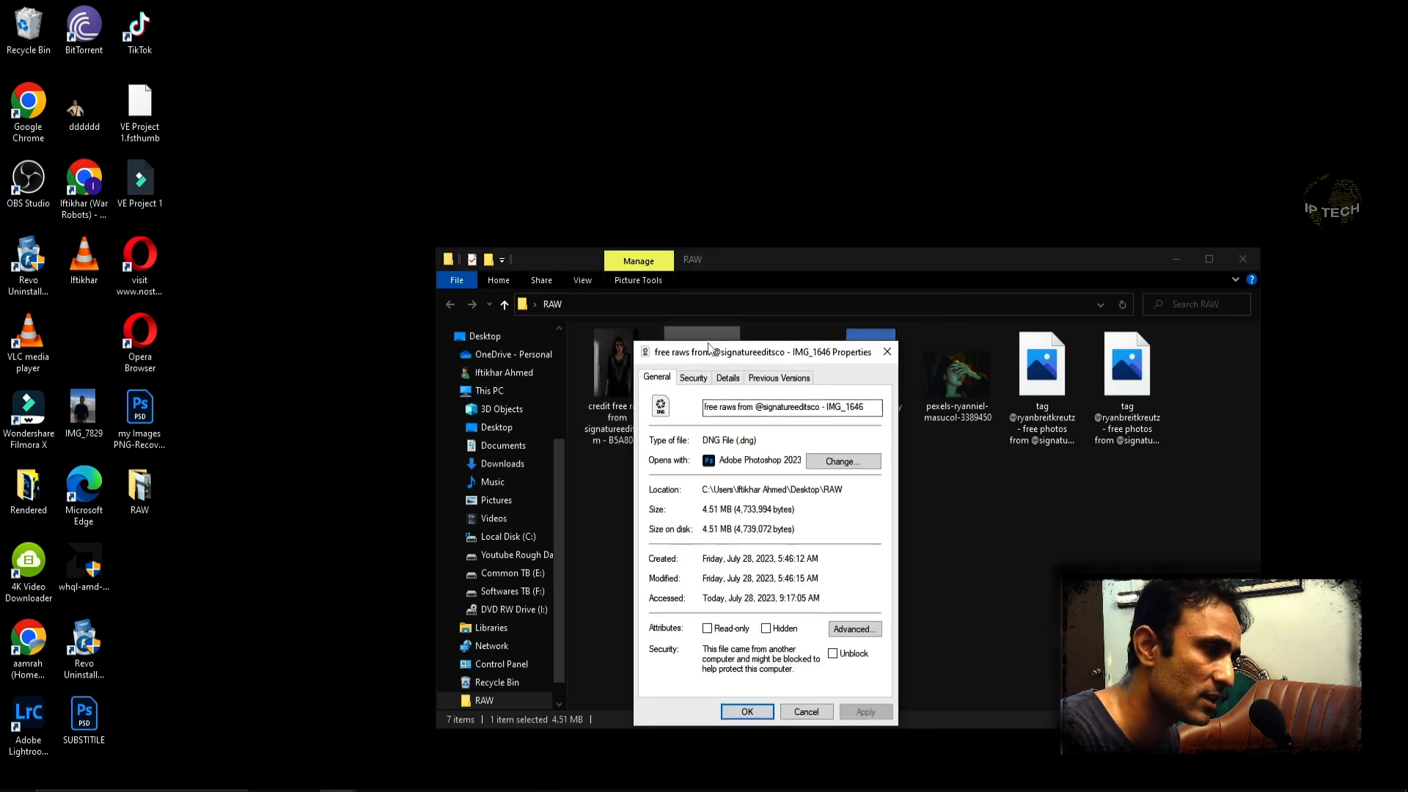
{"action": "left_click_drag", "start_coordinate": [737, 441], "coordinate": [757, 441]}
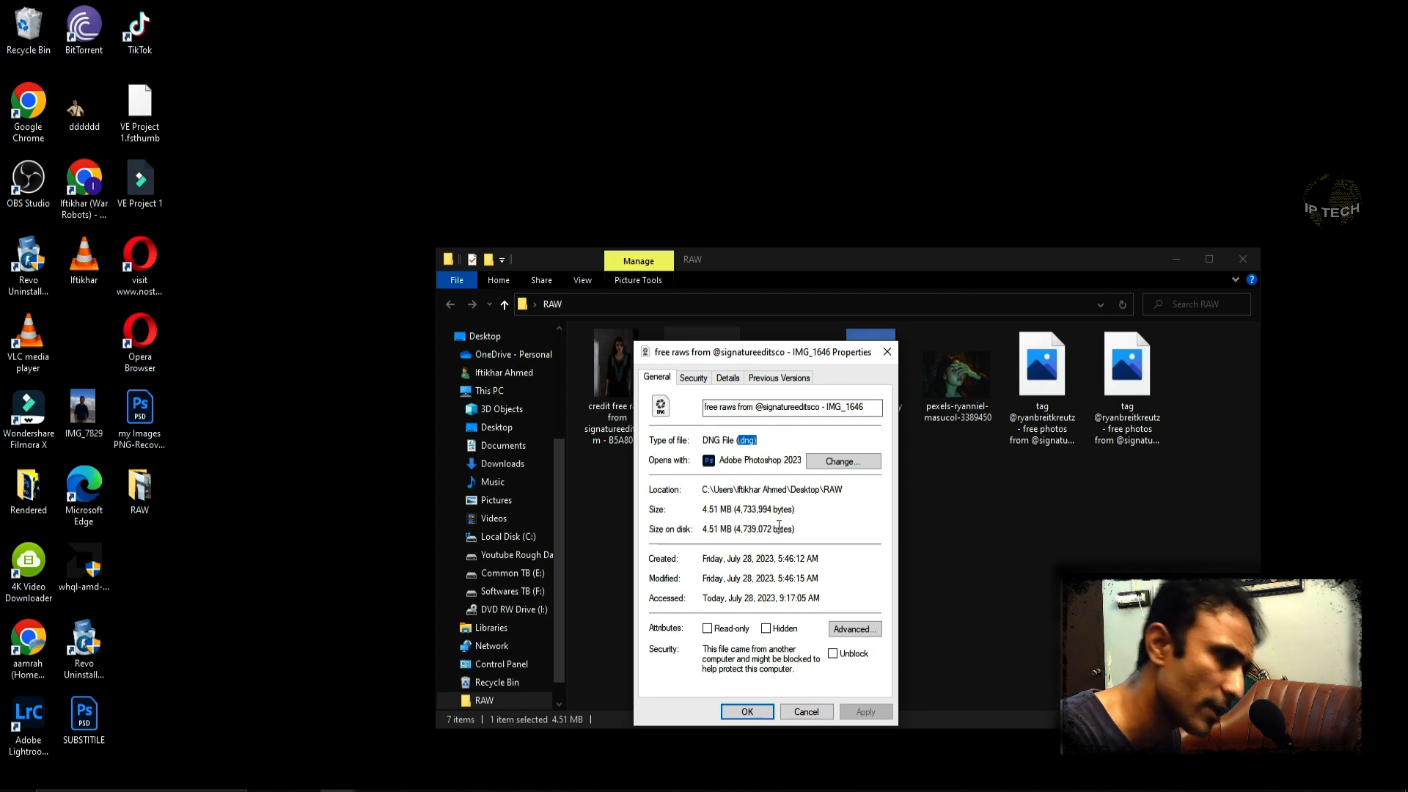
{"action": "left_click", "coordinate": [806, 711]}
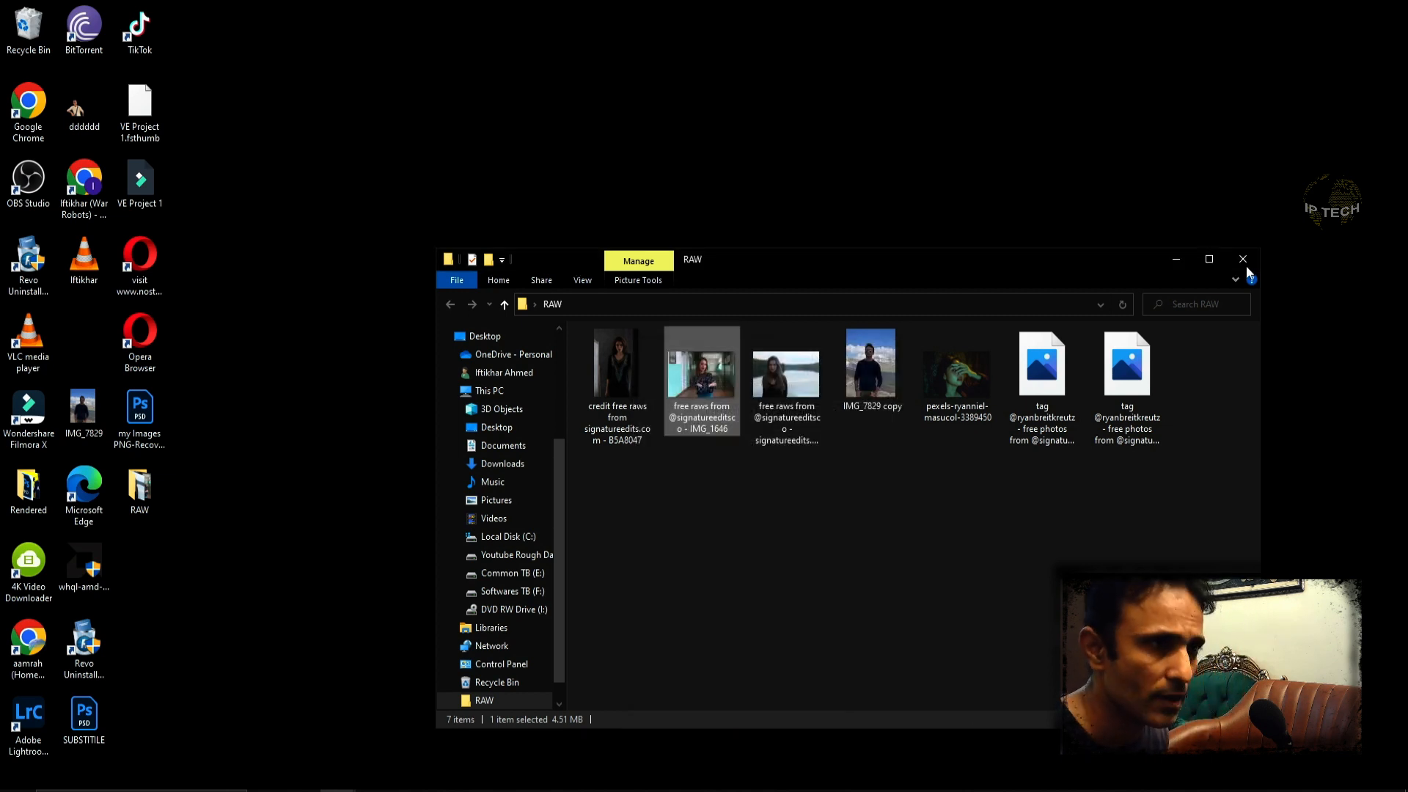
{"action": "left_click", "coordinate": [1176, 261]}
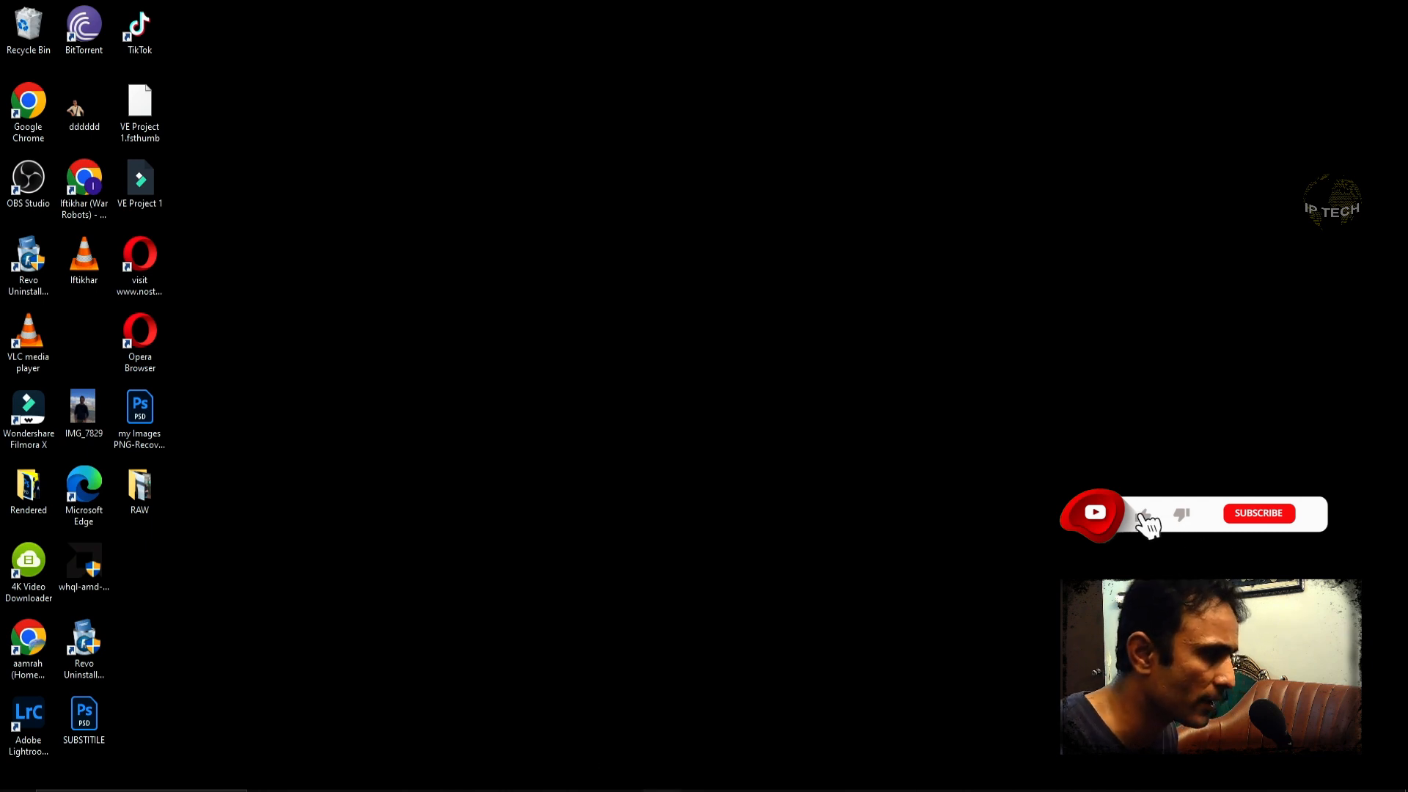
Switch to the browser's free RAW photos page and dismiss the chat popup
{"action": "left_click", "coordinate": [661, 789]}
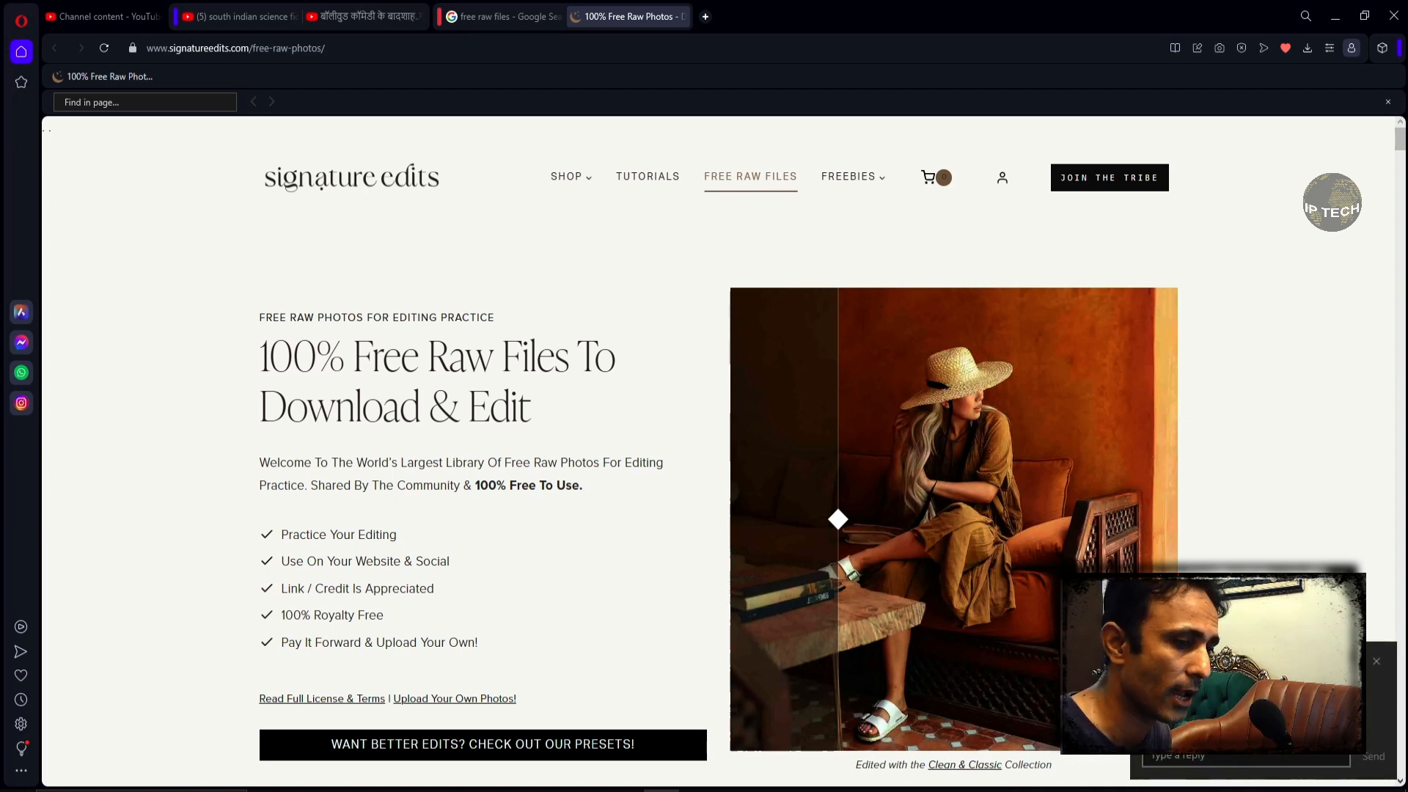
{"action": "left_click", "coordinate": [1376, 661]}
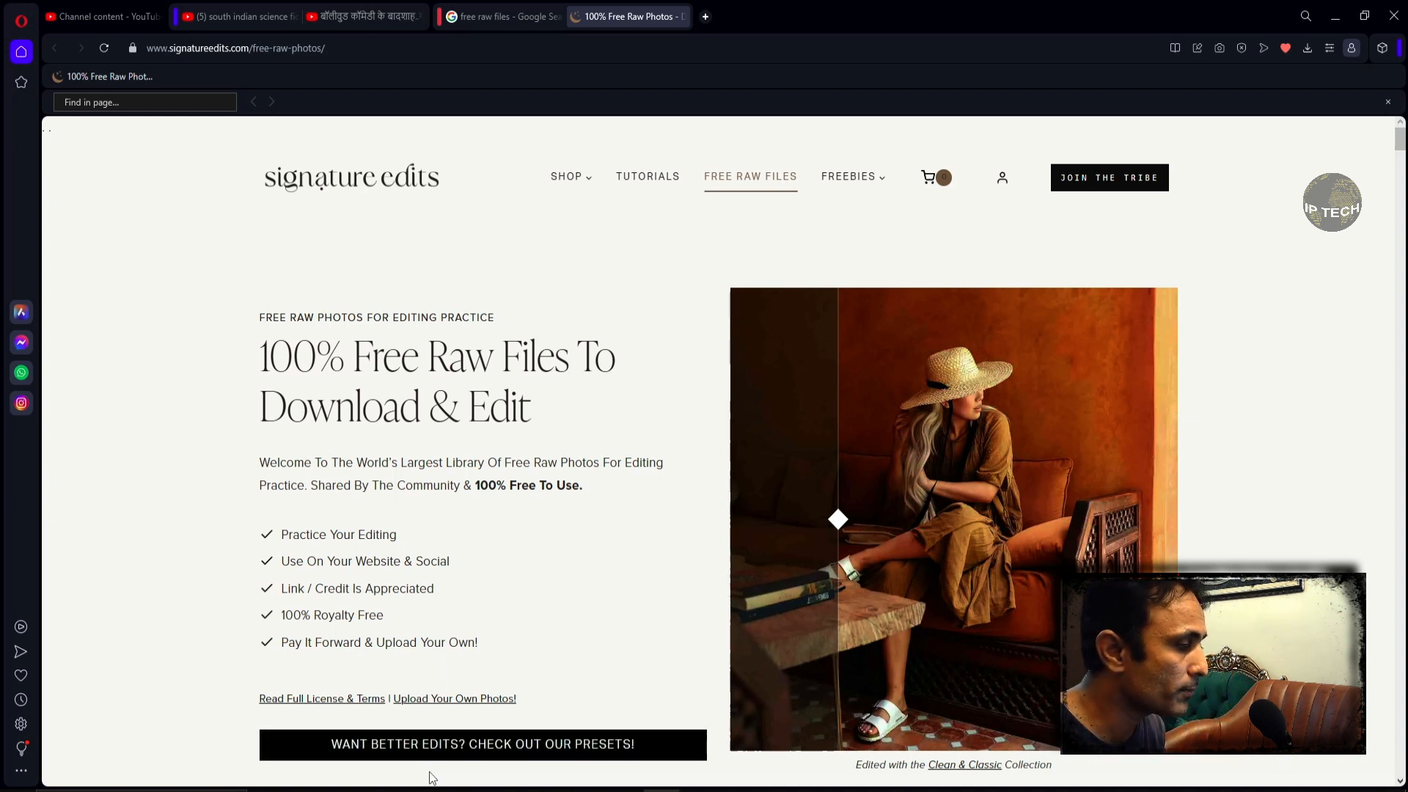
{"action": "left_click", "coordinate": [1336, 17]}
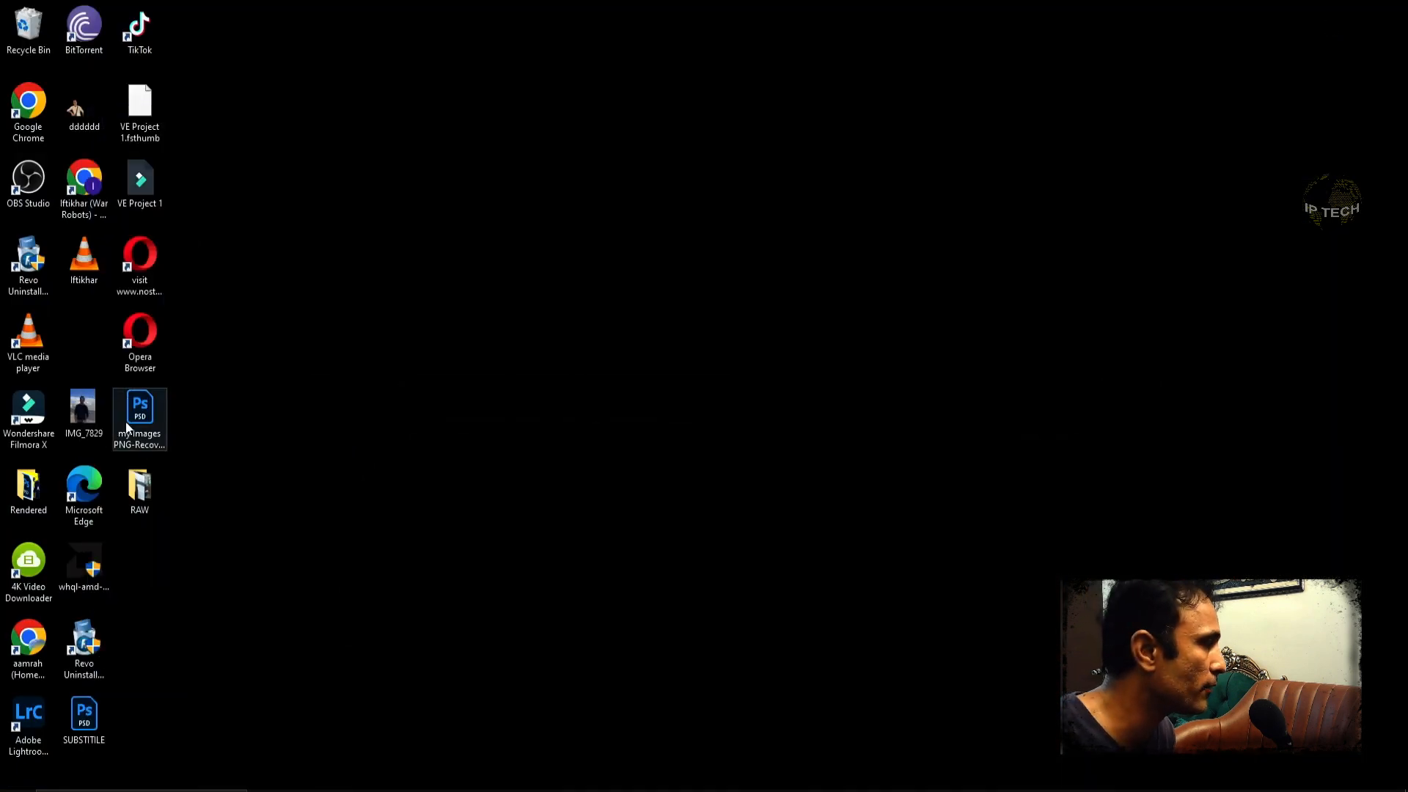
Open the desktop image IMG_7829.png in Photoshop and unlock its background layer
{"action": "left_click_drag", "start_coordinate": [91, 431], "coordinate": [939, 394]}
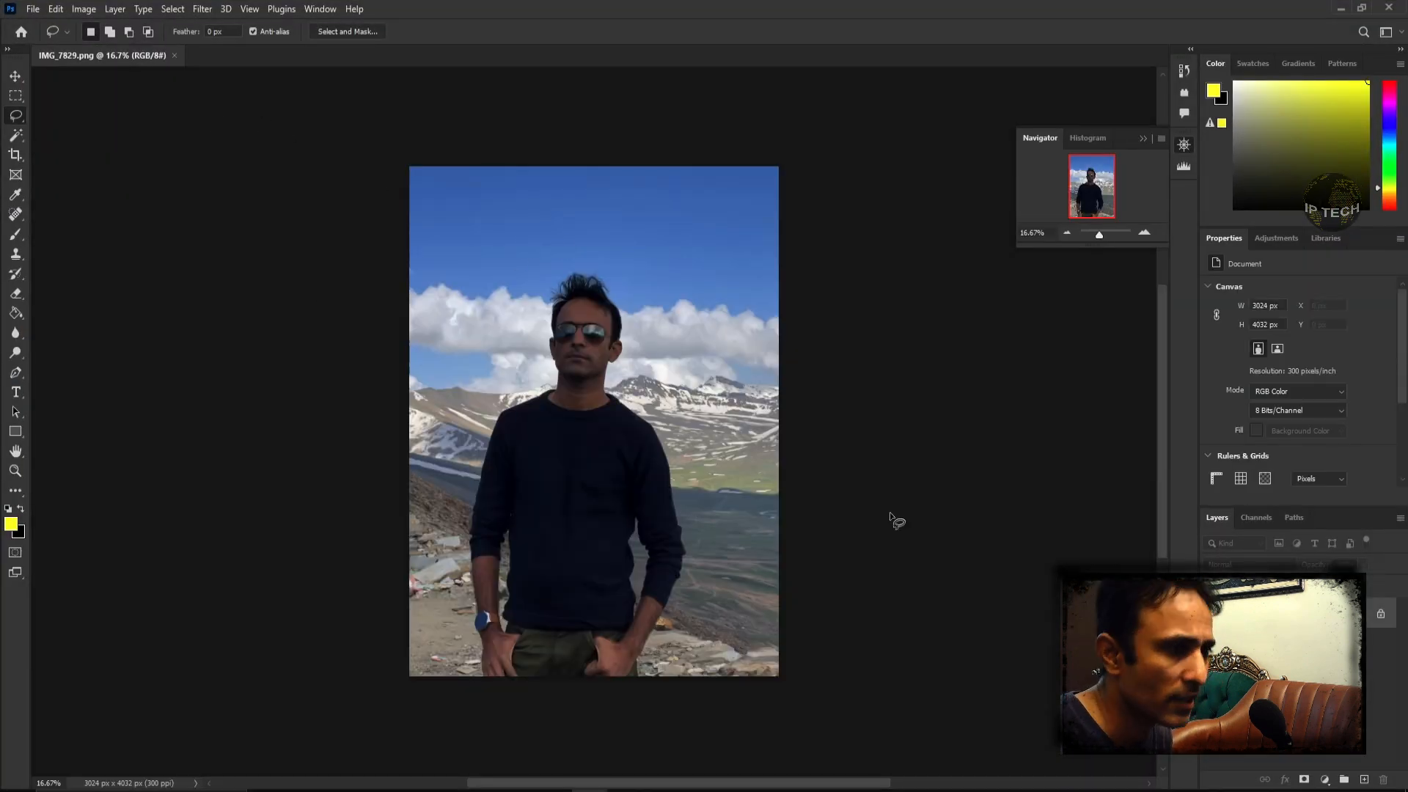
{"action": "left_click", "coordinate": [1382, 622]}
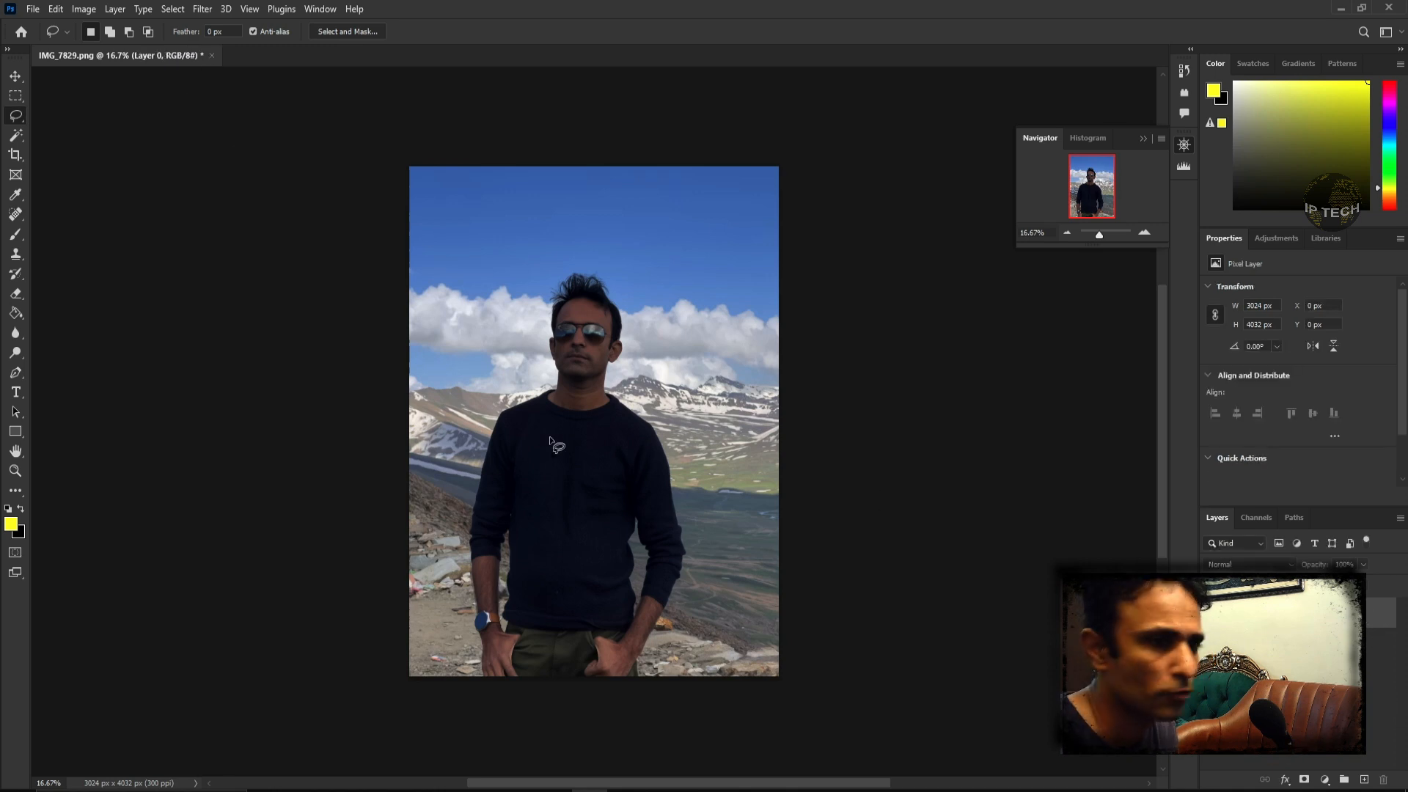
Close IMG_7829.png without saving it and minimise Photoshop
{"action": "left_click", "coordinate": [211, 55]}
{"action": "left_click", "coordinate": [698, 298]}
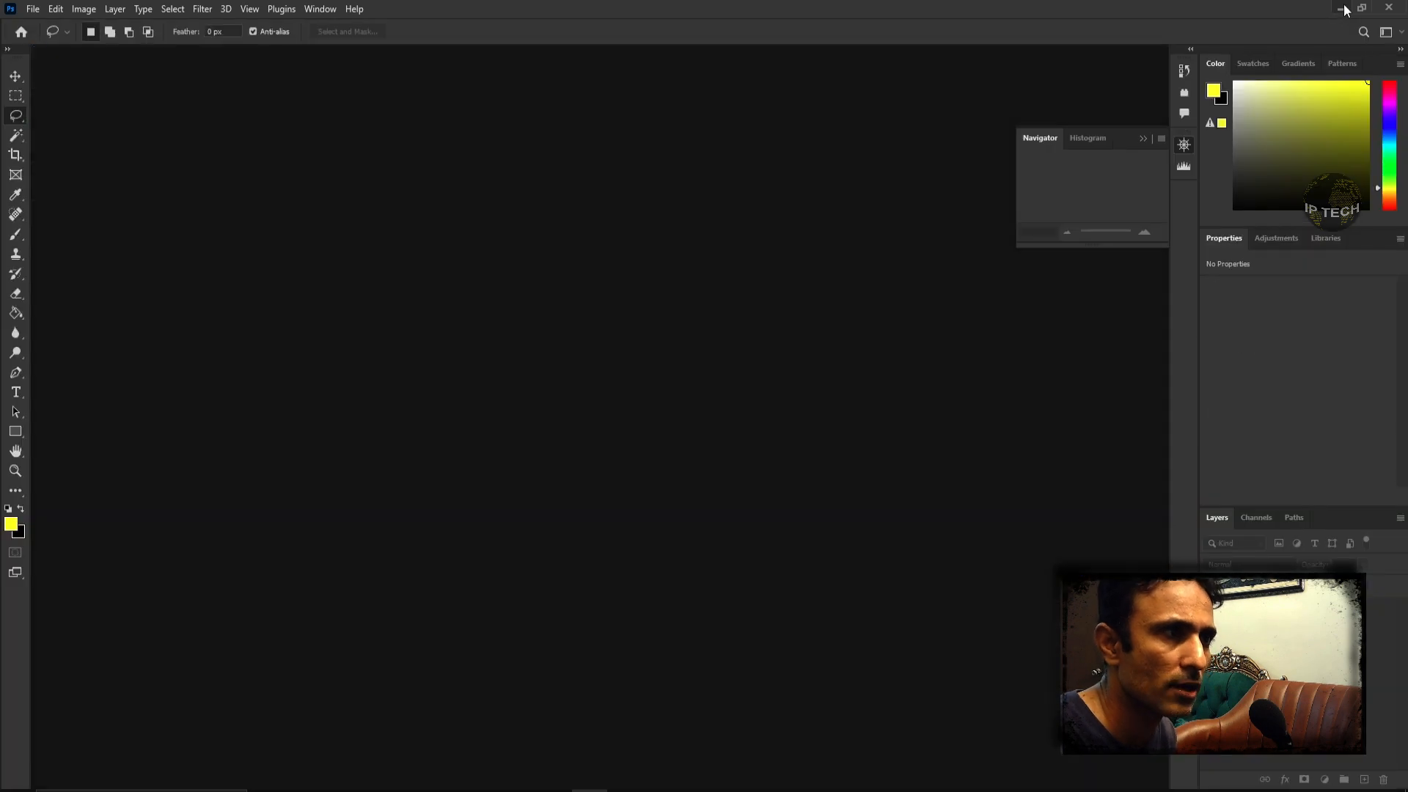
{"action": "left_click", "coordinate": [1339, 10]}
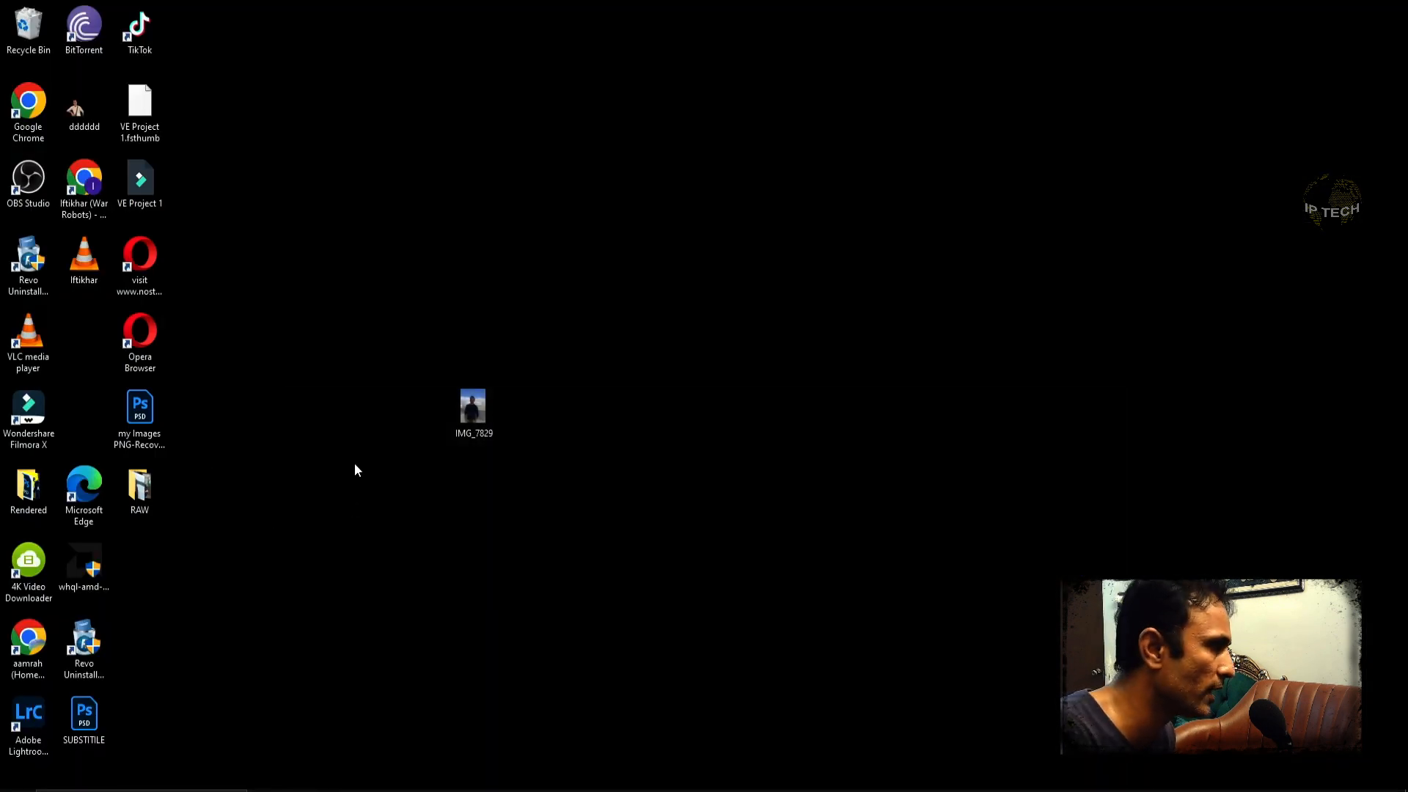
Reopen the RAW folder and check the file type of the AMM08231 photo in its properties
{"action": "double_click", "coordinate": [126, 494]}
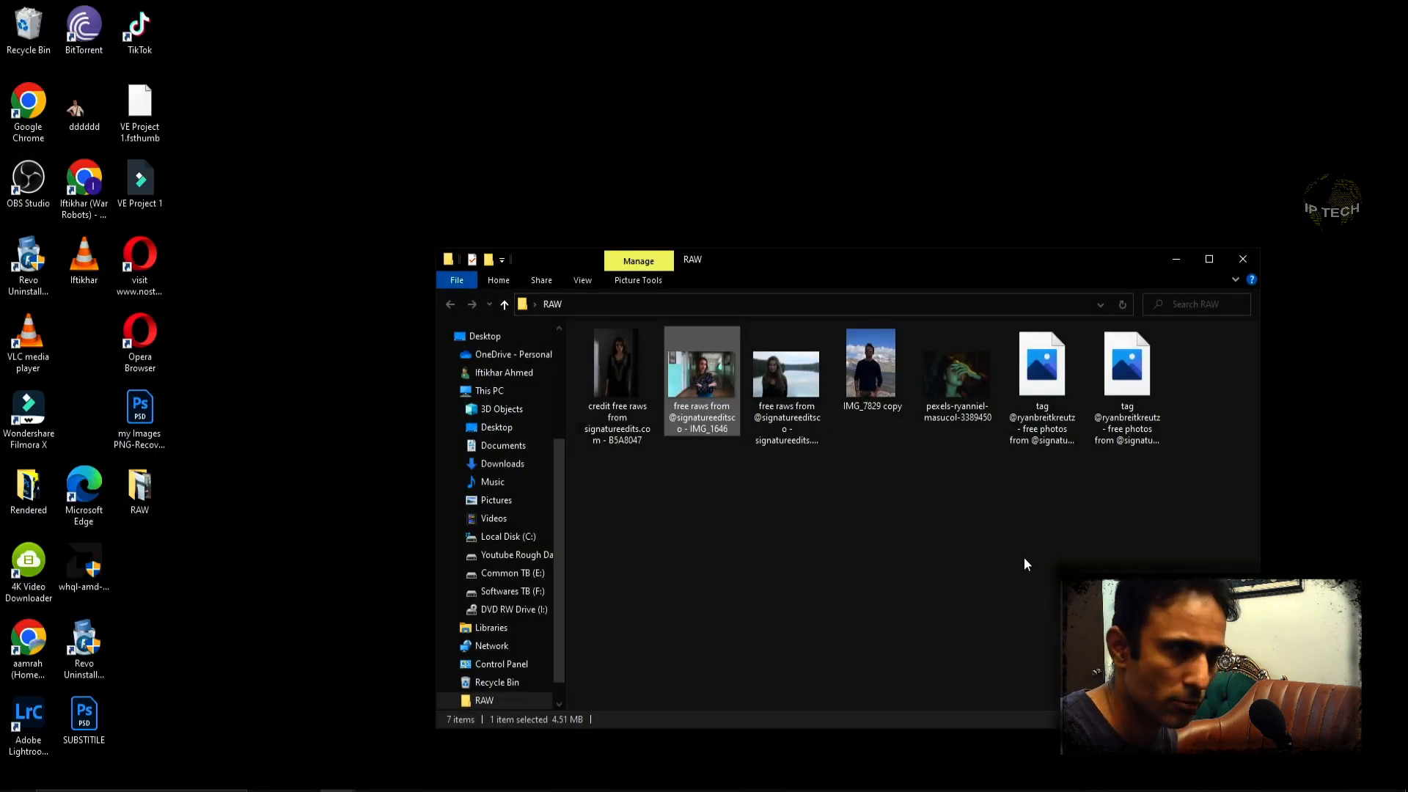
{"action": "left_click", "coordinate": [1033, 439]}
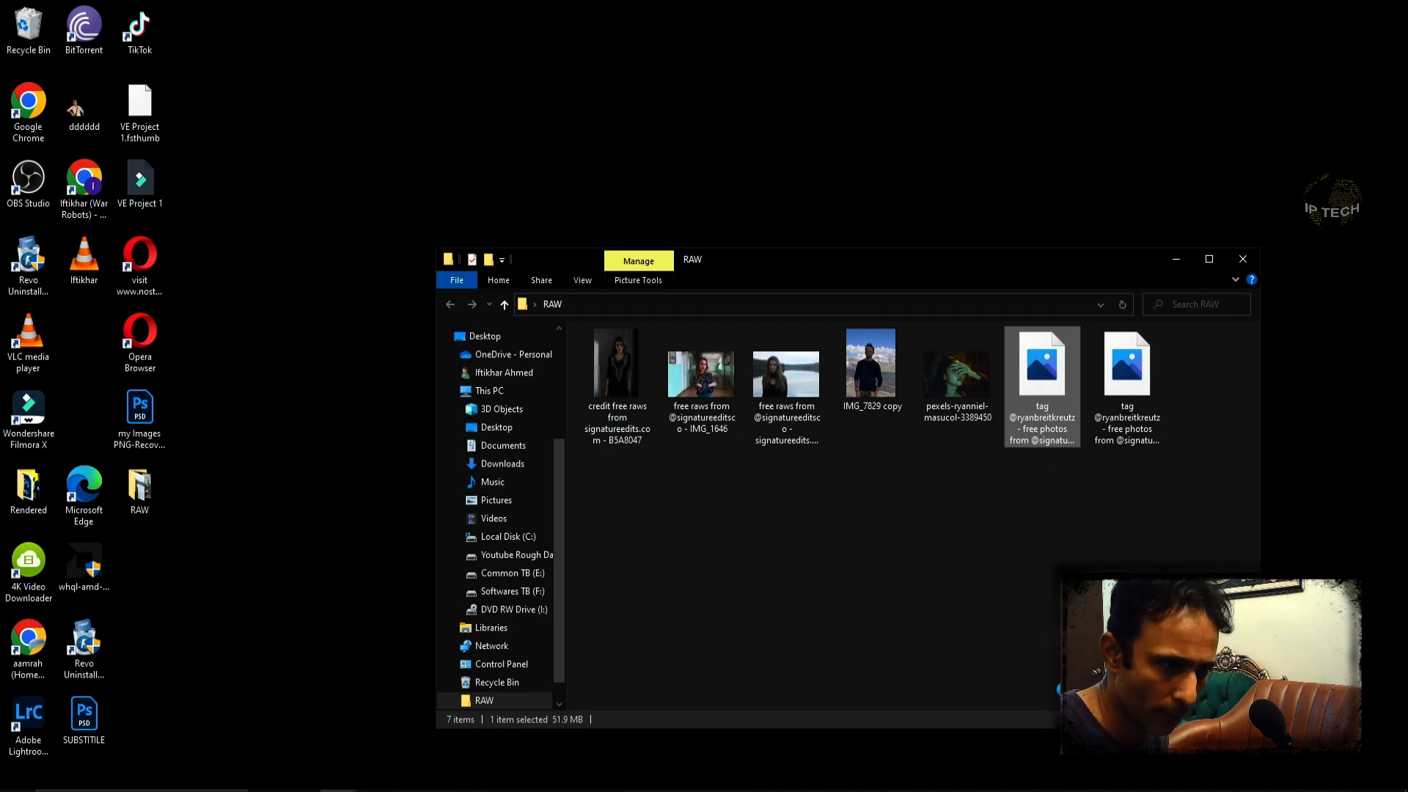
{"action": "right_click", "coordinate": [1041, 432]}
{"action": "left_click", "coordinate": [1074, 420]}
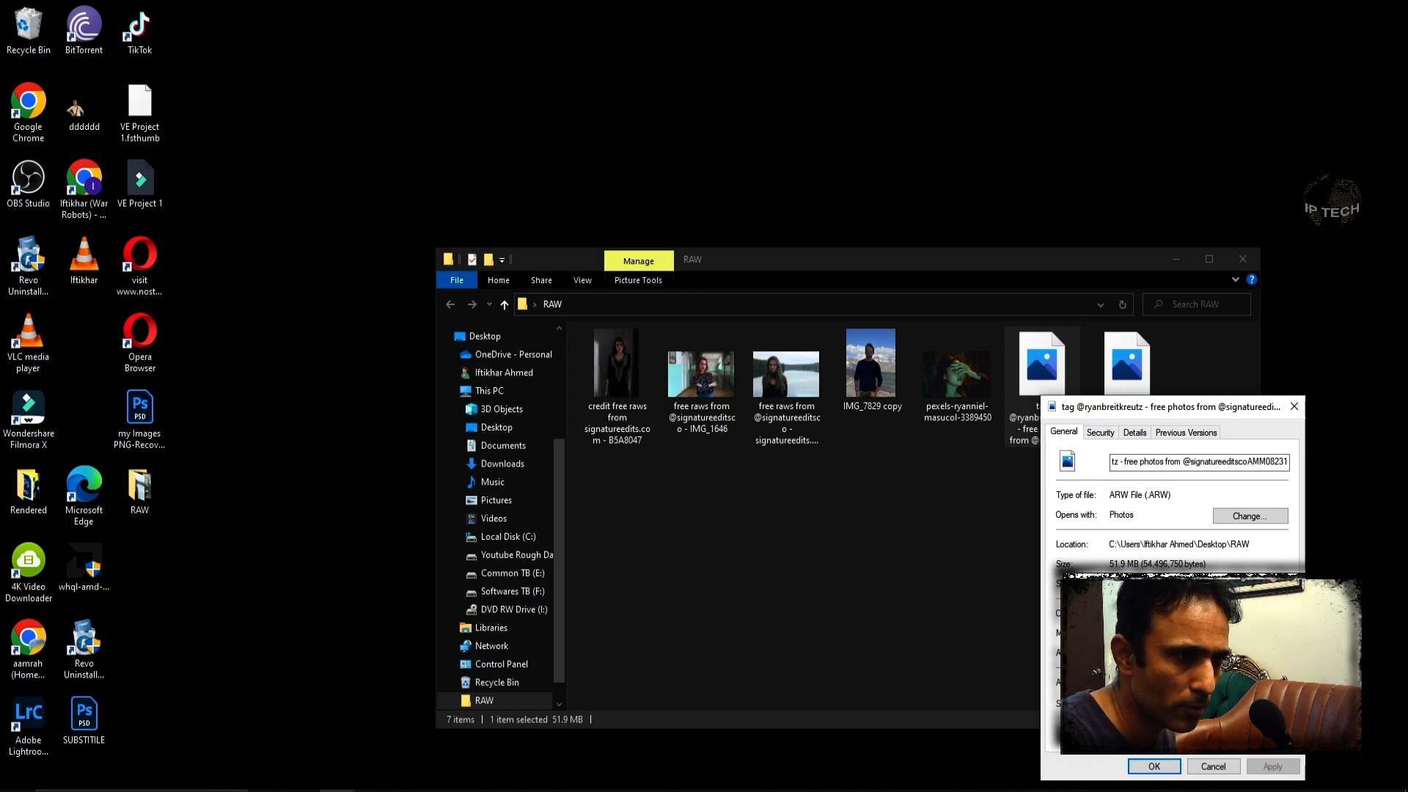
{"action": "left_click", "coordinate": [1213, 764]}
Open the AMM08231.ARW photo from the RAW folder in Photoshop's Camera Raw and inspect the camera lens at 100%
{"action": "left_click_drag", "start_coordinate": [1049, 403], "coordinate": [617, 513]}
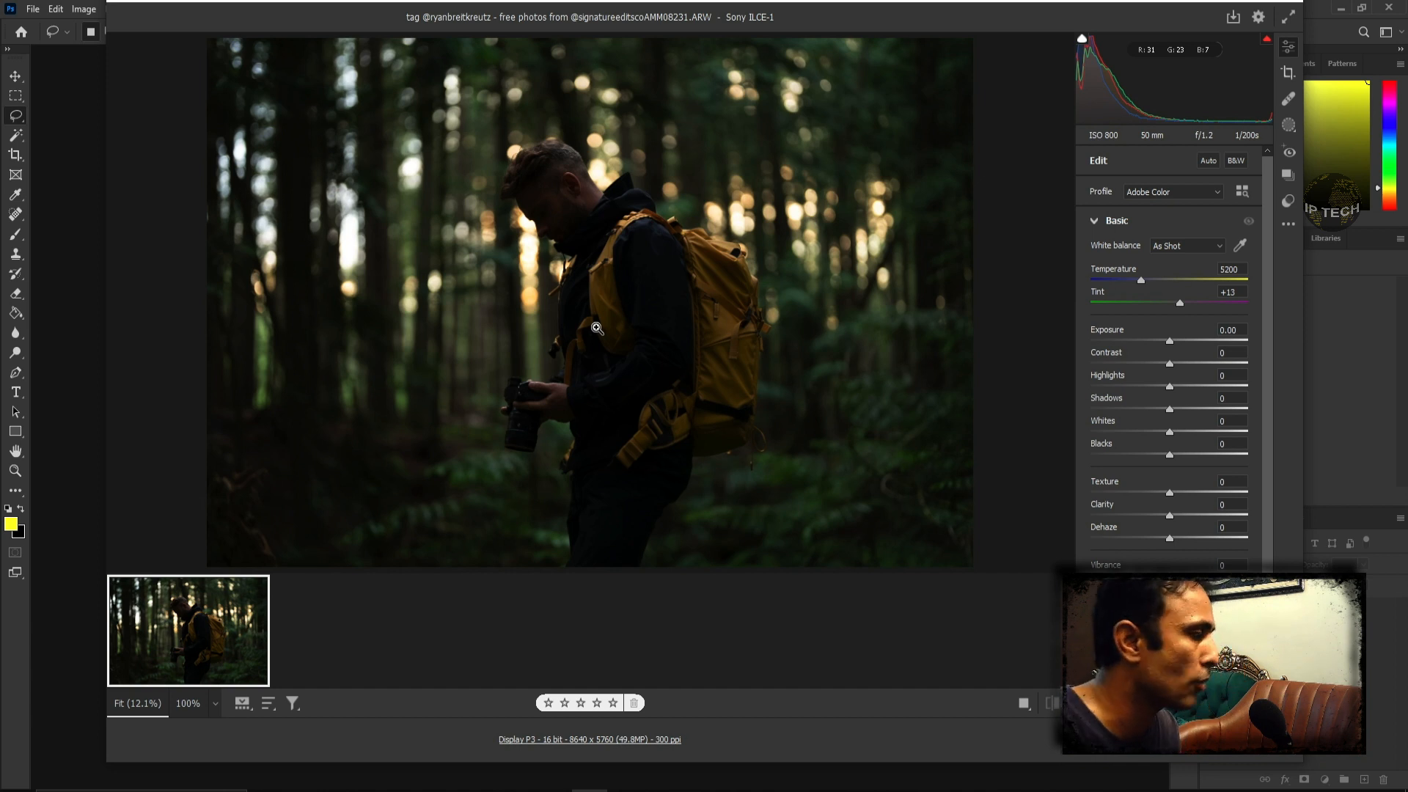
{"action": "left_click", "coordinate": [538, 440]}
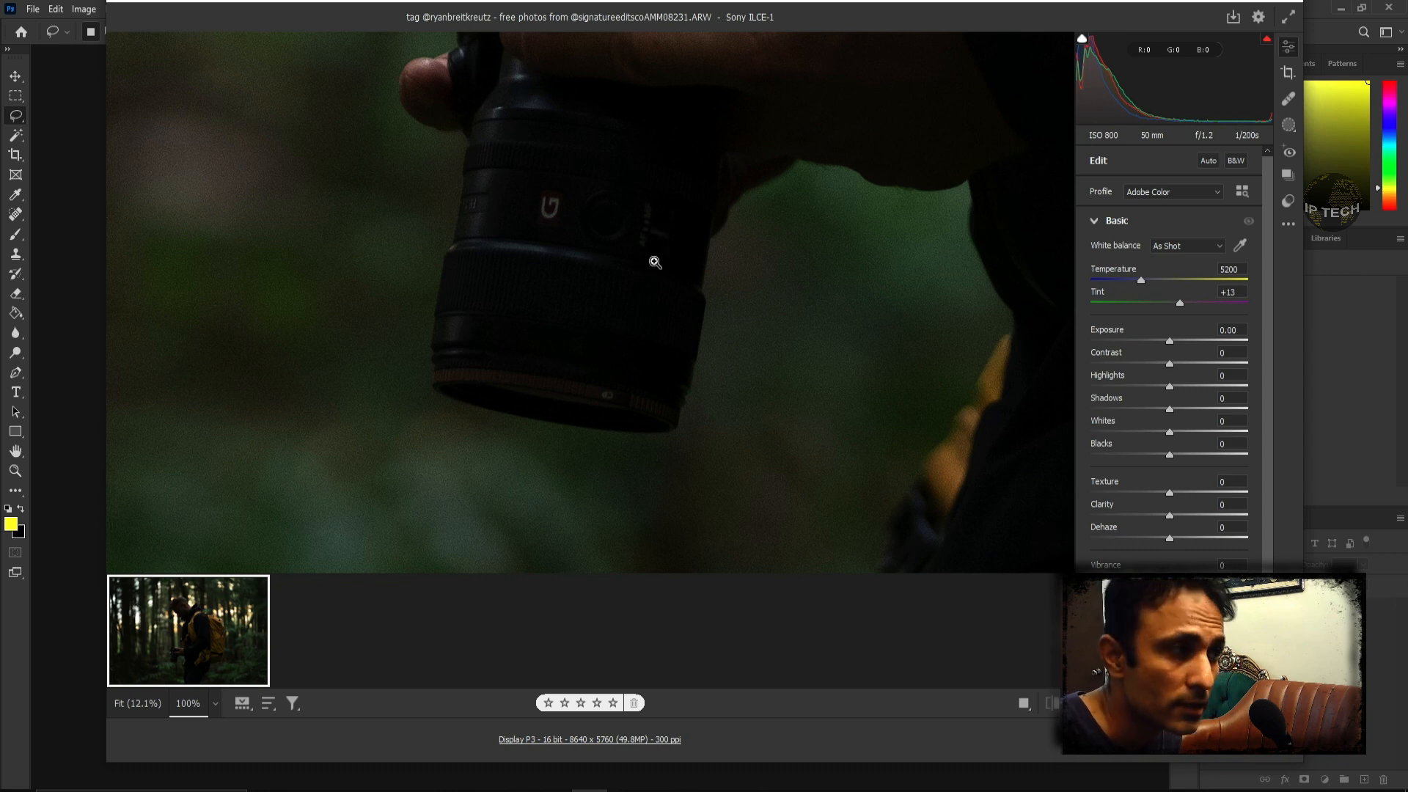
Inspect the yellow backpack's fabric and zip at 100%, and return to the fitted view of the photo
{"action": "left_click", "coordinate": [652, 265]}
{"action": "left_click", "coordinate": [676, 318]}
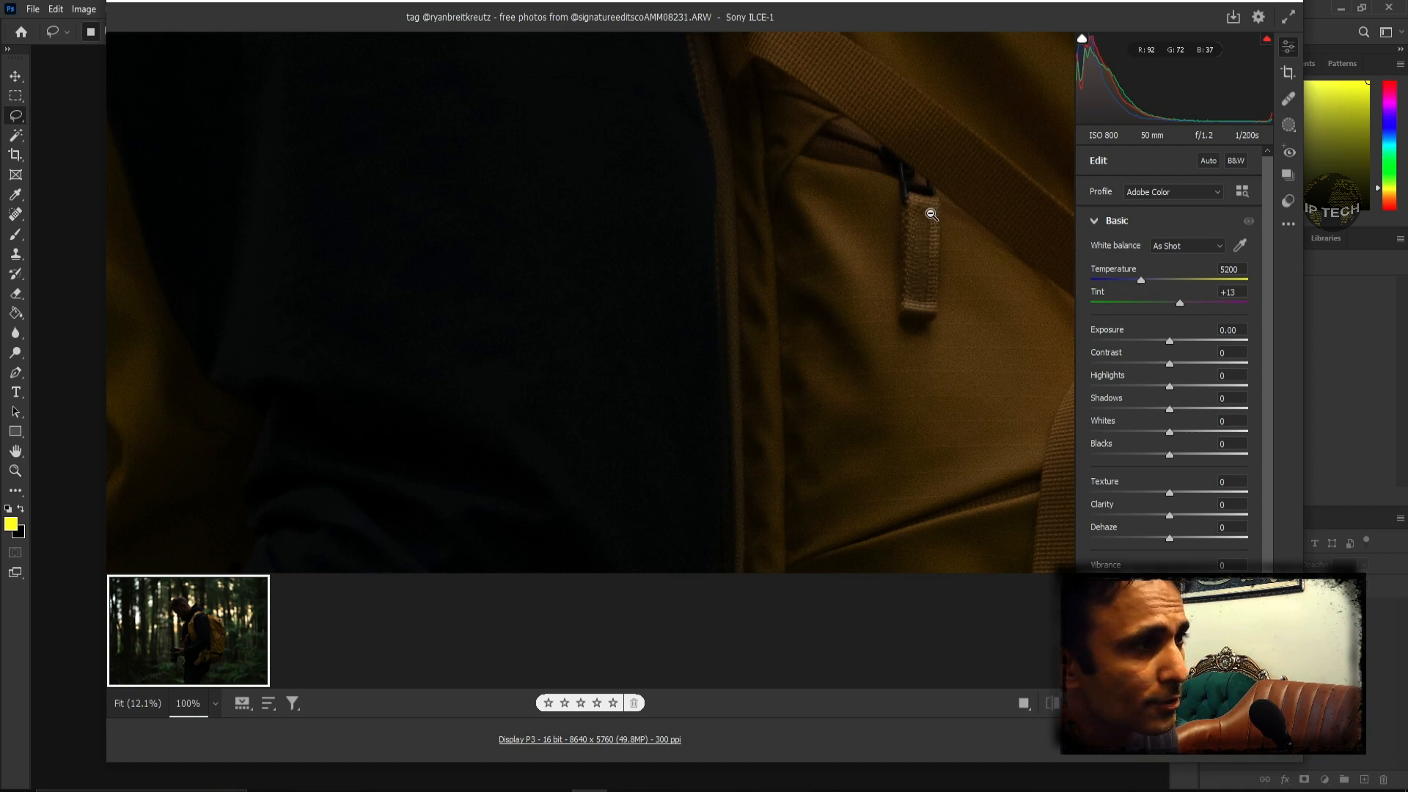
{"action": "left_click", "coordinate": [911, 249]}
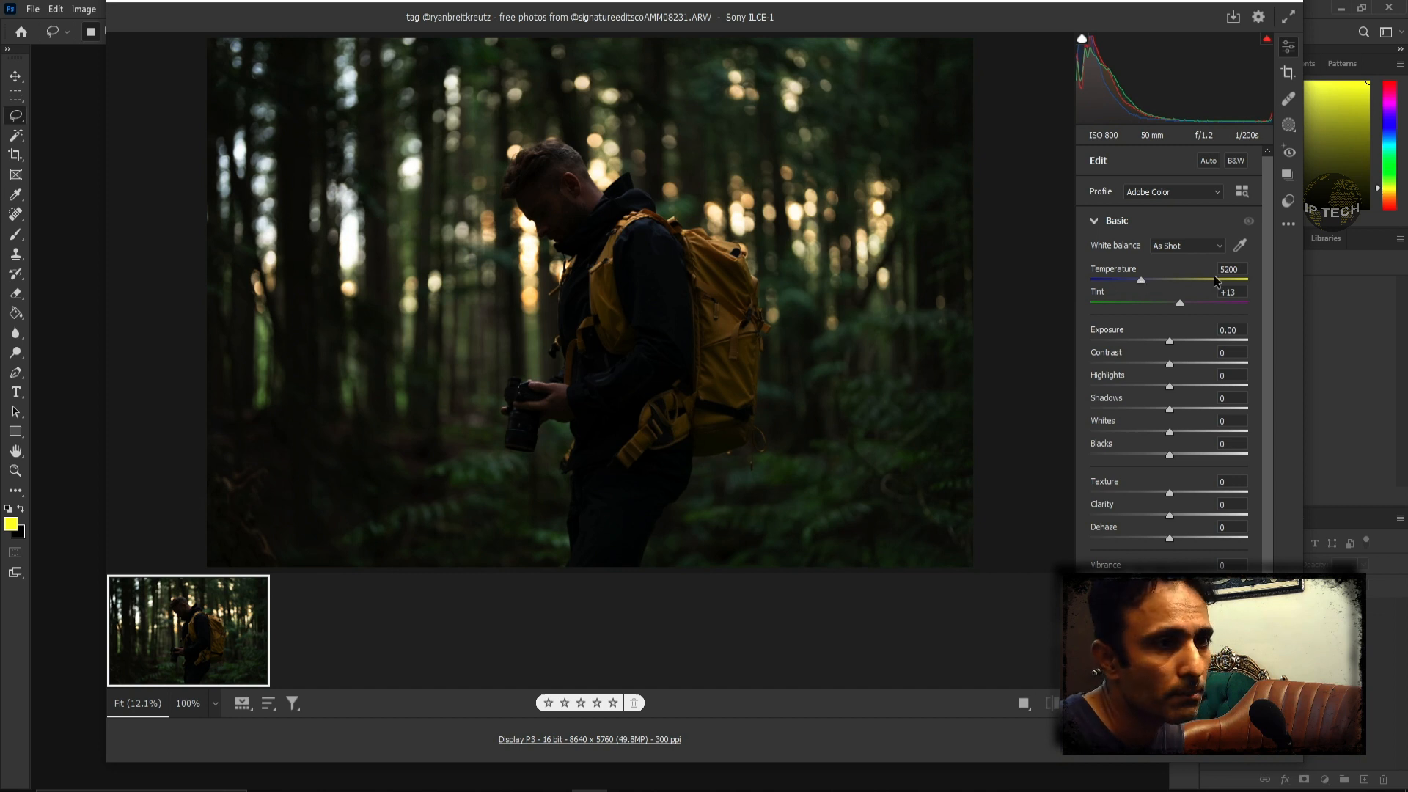
Try a cooler Temperature of 3750 and a warmer one of 7650, restoring 5200 after each
{"action": "left_click_drag", "start_coordinate": [1141, 281], "coordinate": [1120, 285]}
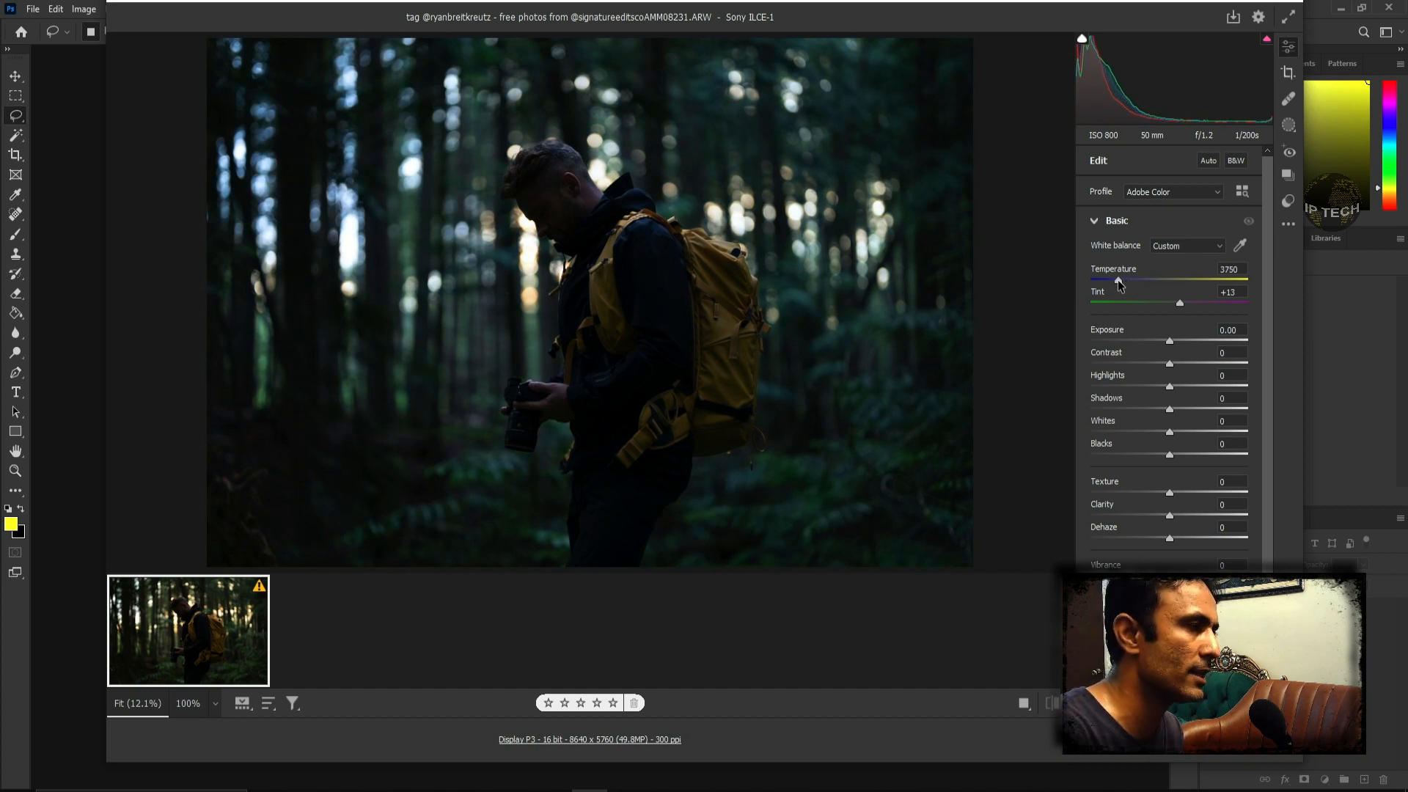
{"action": "left_click", "coordinate": [1236, 269]}
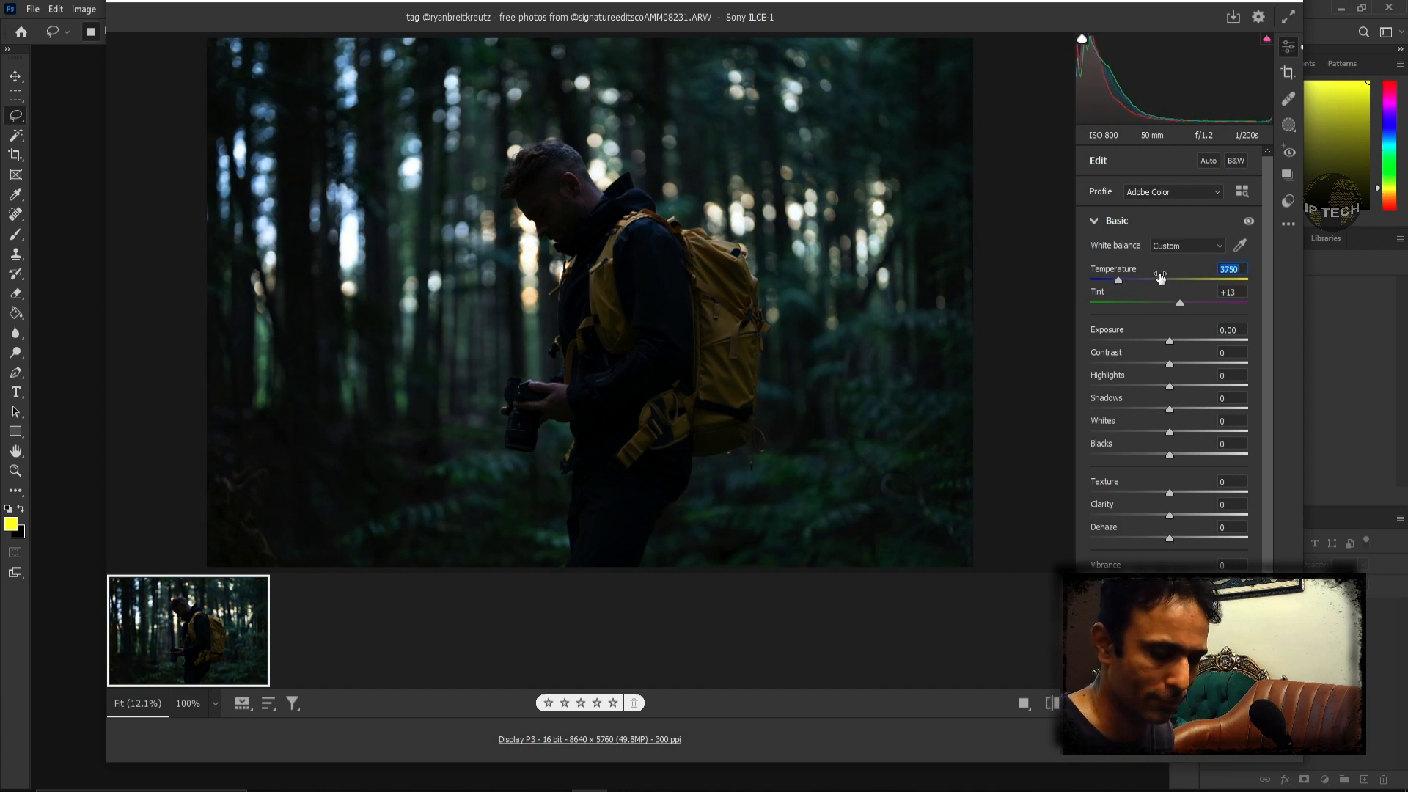
{"action": "type", "text": "5200"}
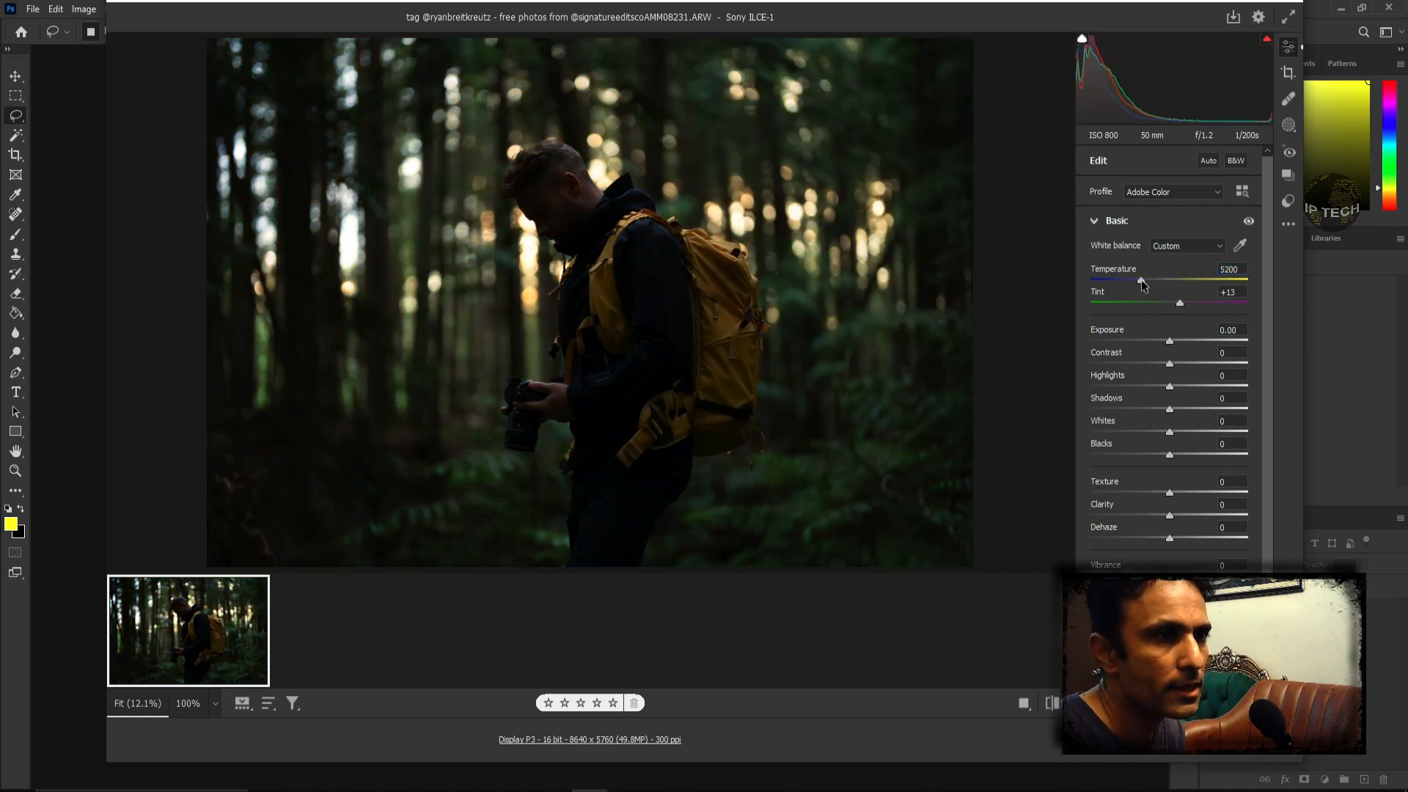
{"action": "left_click_drag", "start_coordinate": [1140, 280], "coordinate": [1180, 281]}
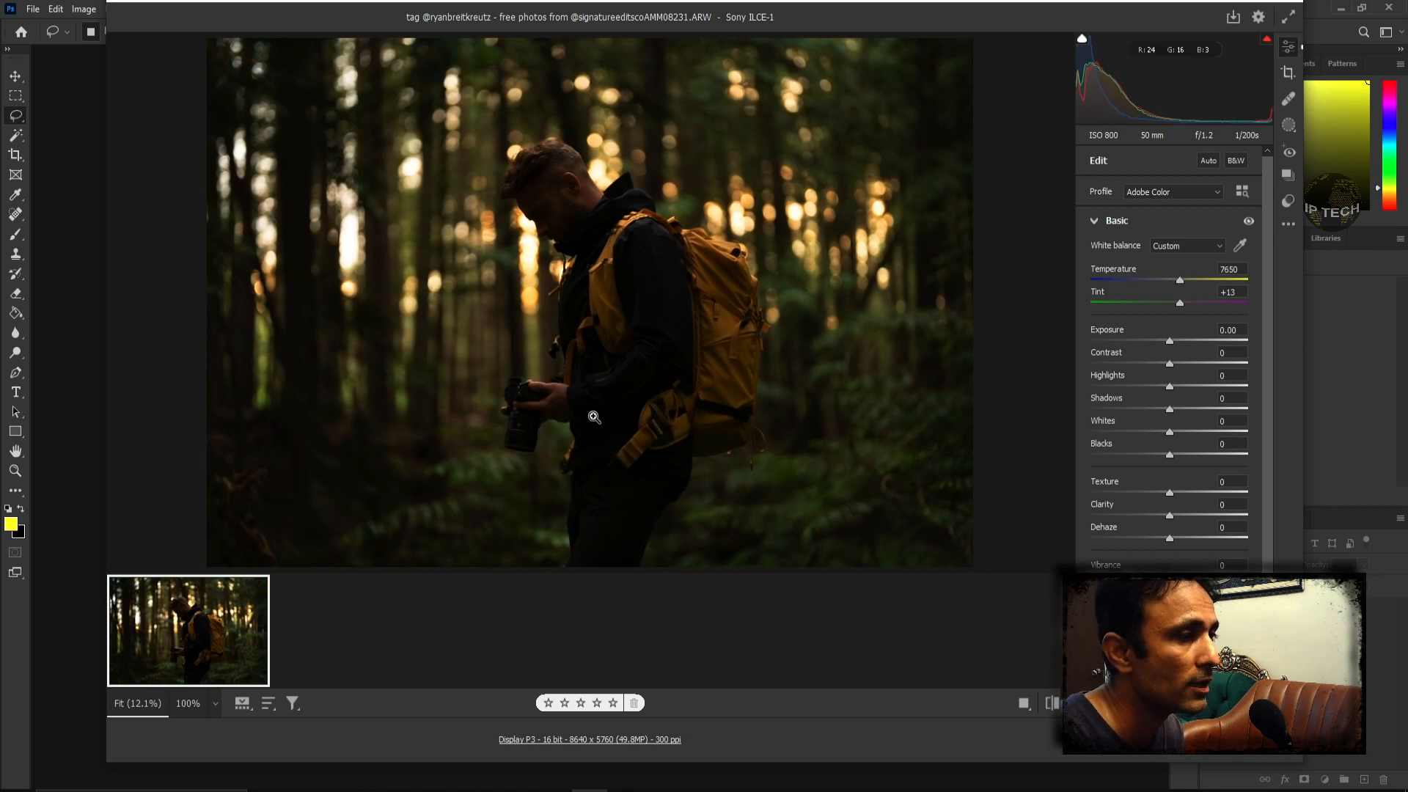
{"action": "left_click", "coordinate": [1238, 270]}
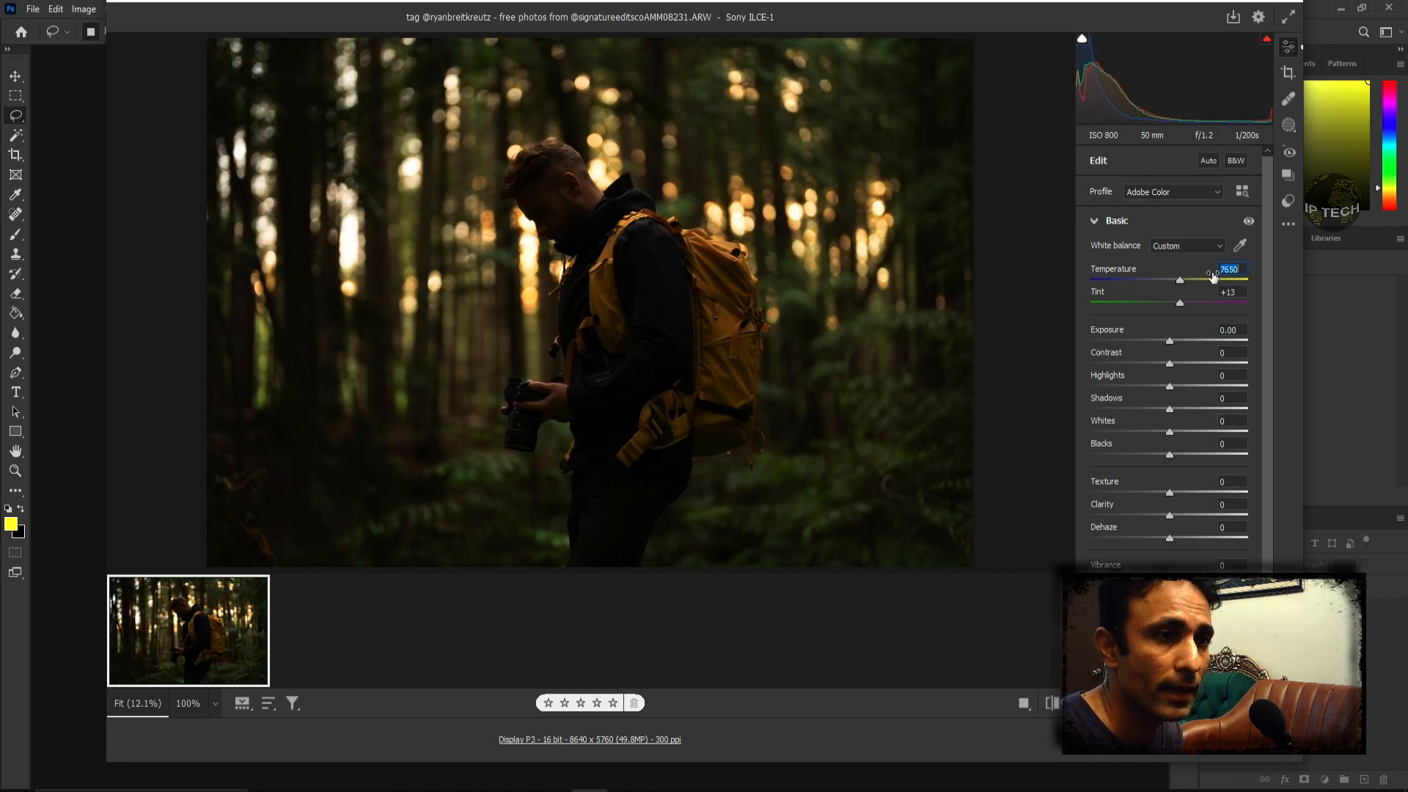
{"action": "type", "text": "5200"}
{"action": "key", "text": "Return"}
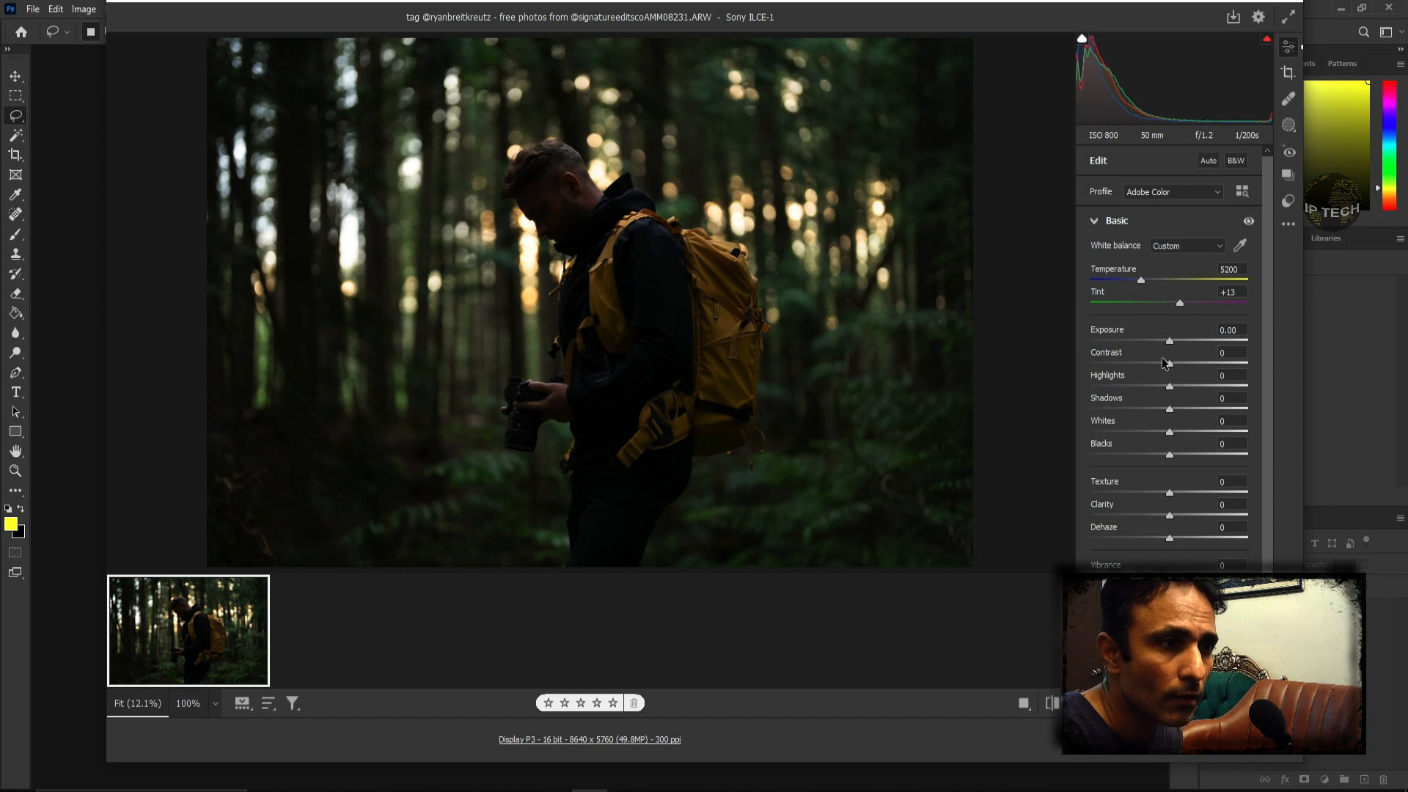
Try an Exposure of 5 on the photo and reset it to 0.00
{"action": "left_click", "coordinate": [1239, 330]}
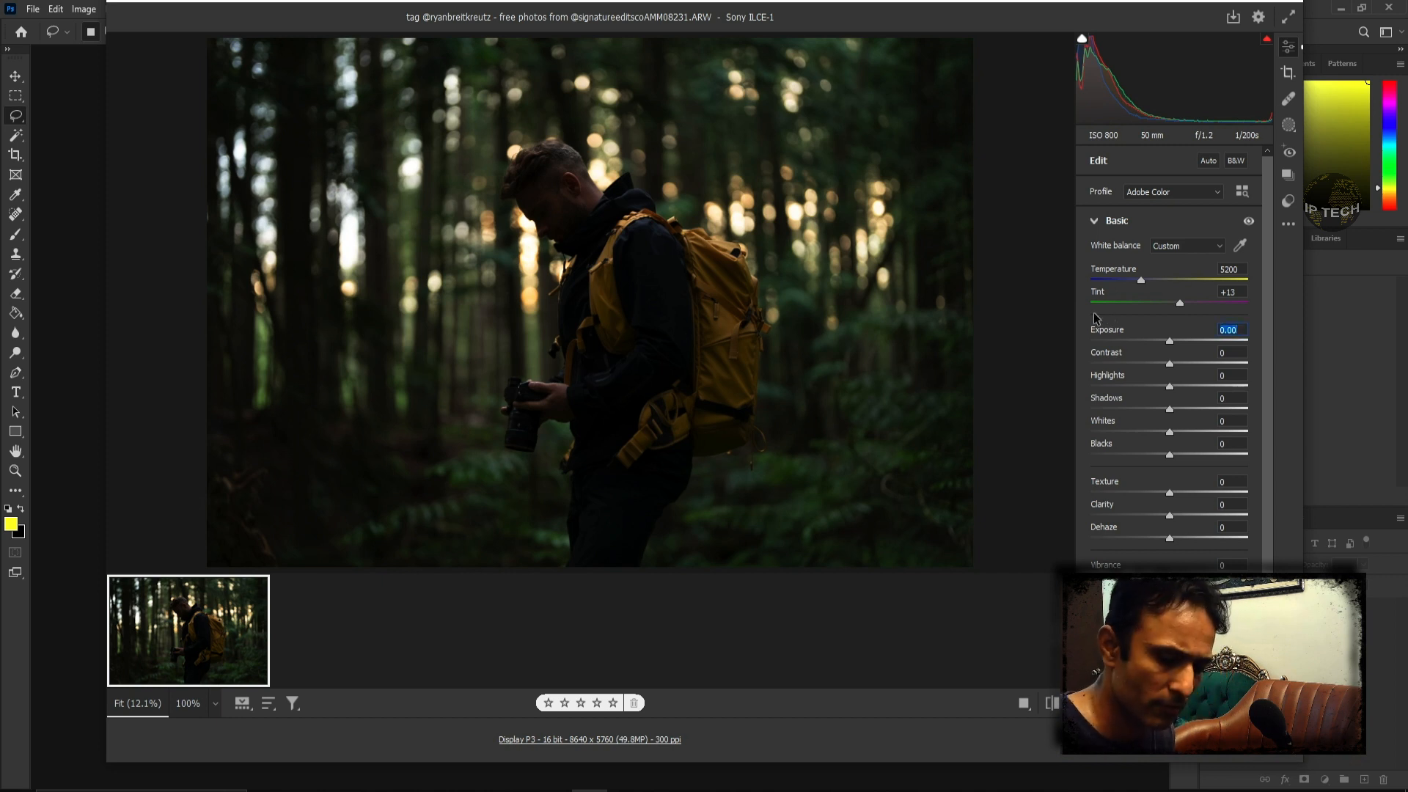
{"action": "type", "text": "5"}
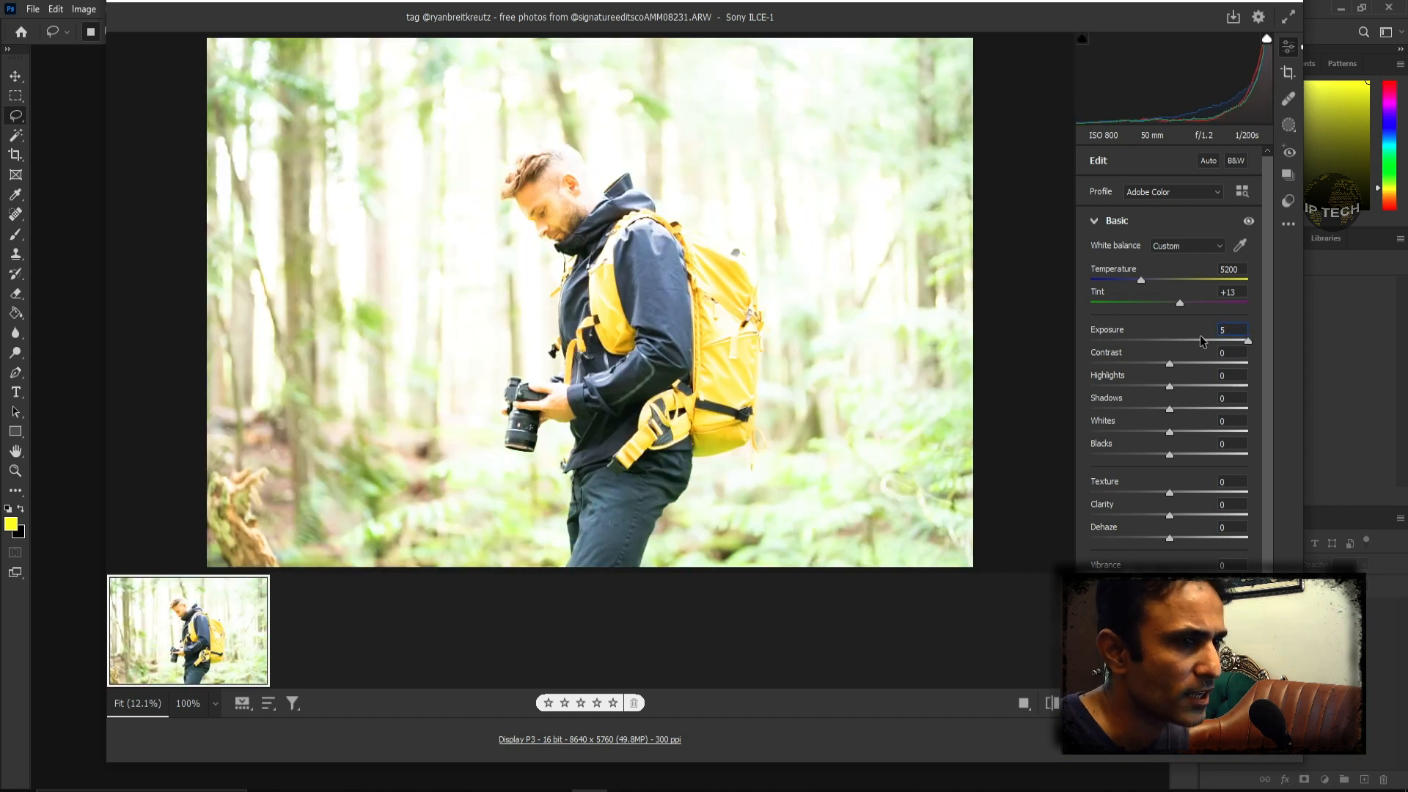
{"action": "key", "text": "BackSpace"}
{"action": "type", "text": "0.00"}
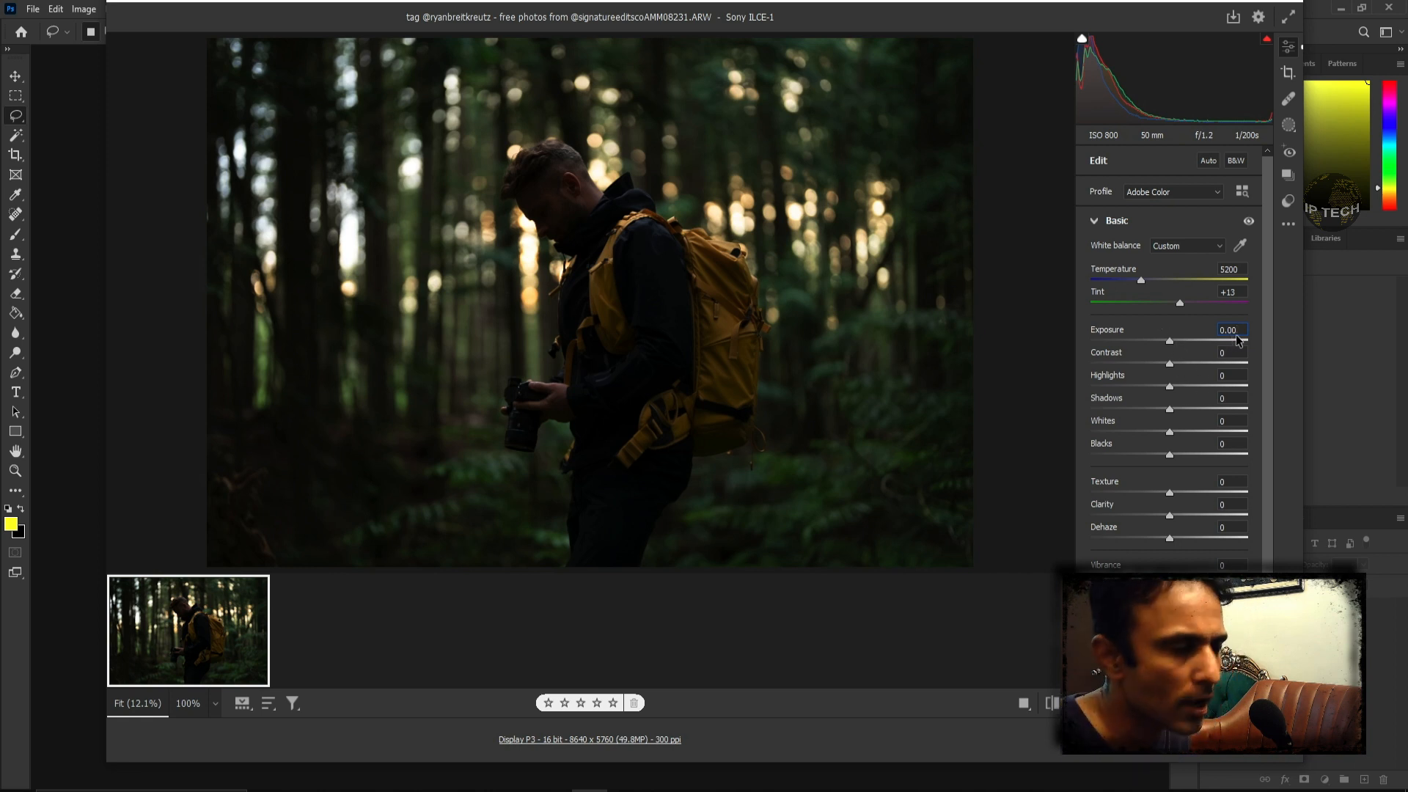
Raise the photo's Exposure to +0.20 and its Highlights to +30
{"action": "left_click", "coordinate": [1172, 340]}
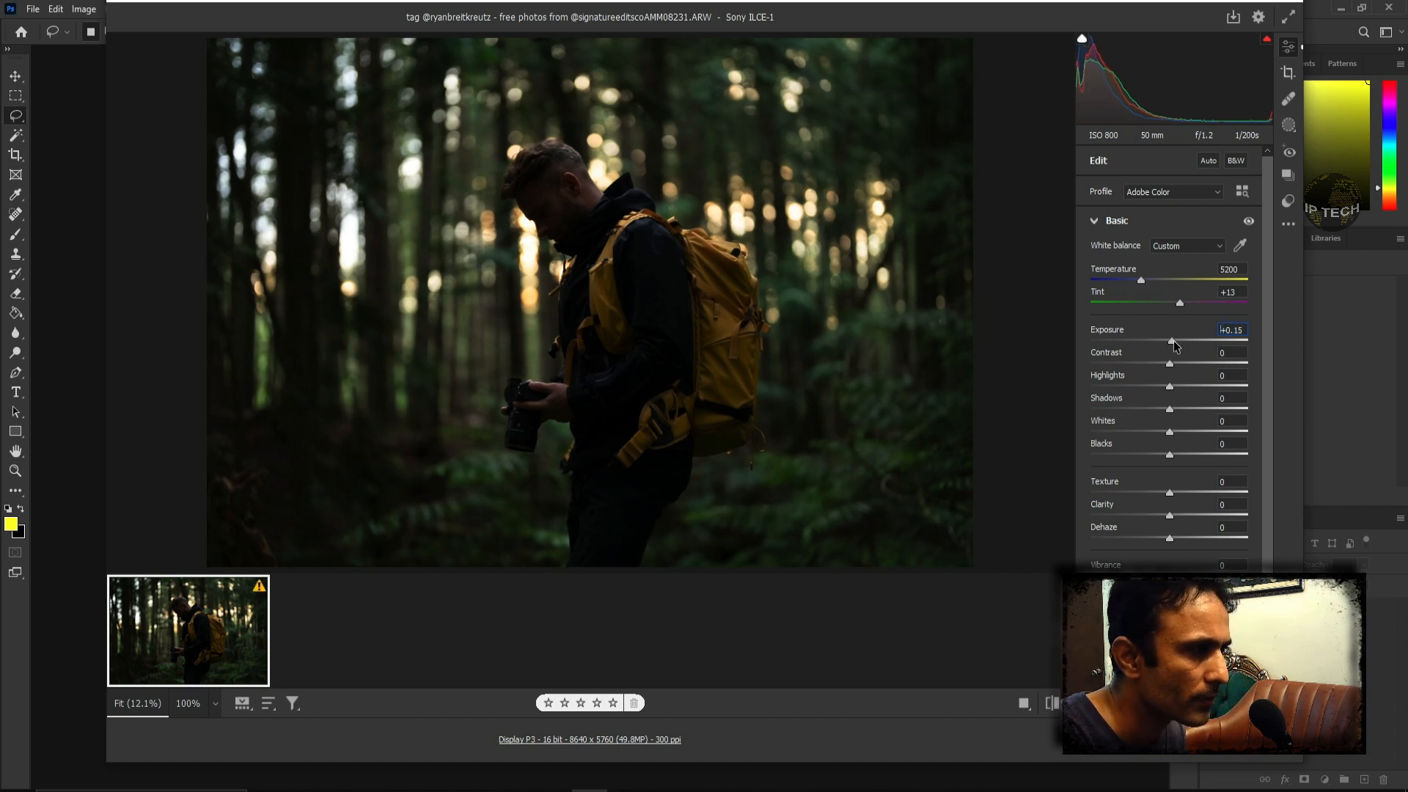
{"action": "left_click_drag", "start_coordinate": [1173, 340], "coordinate": [1174, 342]}
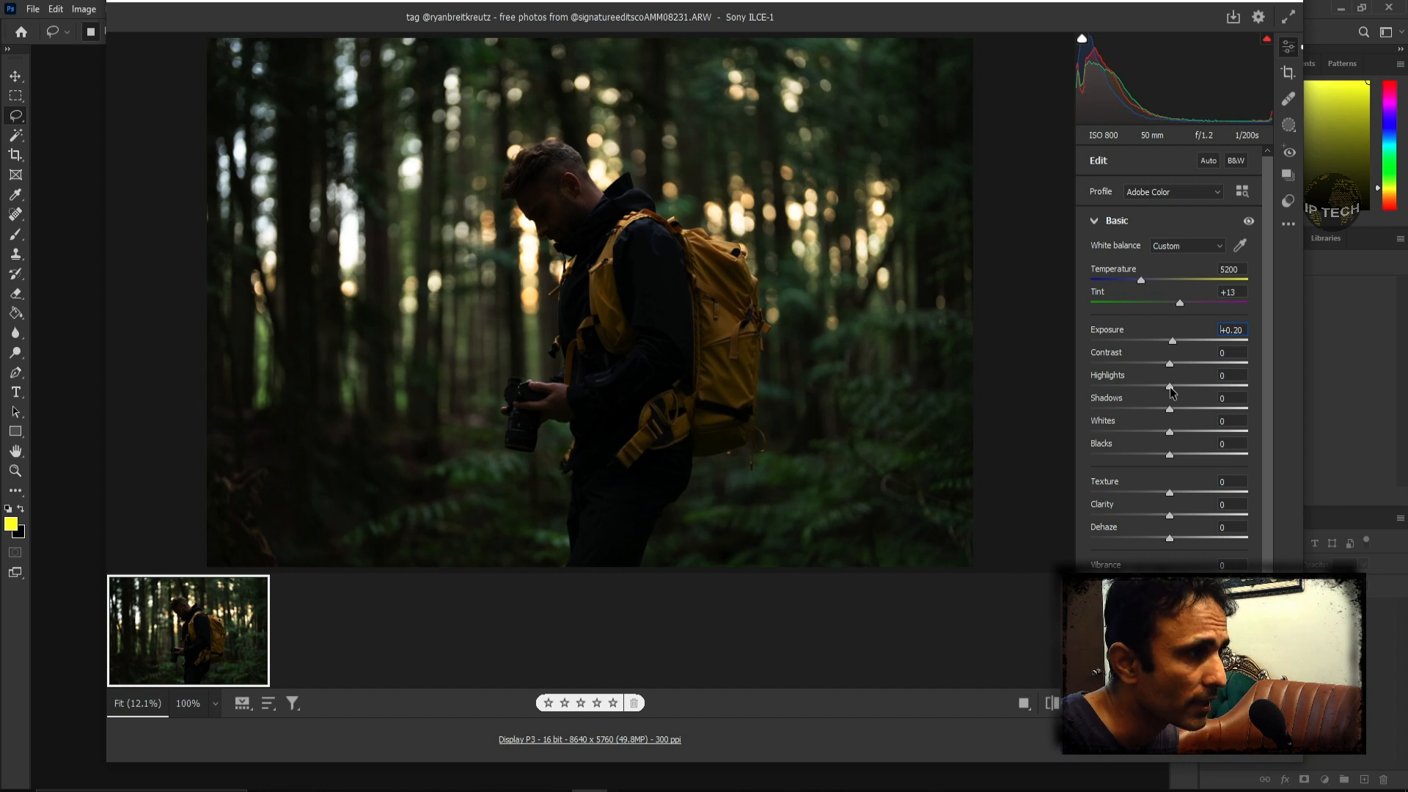
{"action": "mouse_move", "coordinate": [1171, 392]}
{"action": "left_mouse_down"}
{"action": "mouse_move", "coordinate": [1274, 399]}
{"action": "mouse_move", "coordinate": [1126, 409]}
{"action": "mouse_move", "coordinate": [1194, 407]}
{"action": "left_mouse_up"}
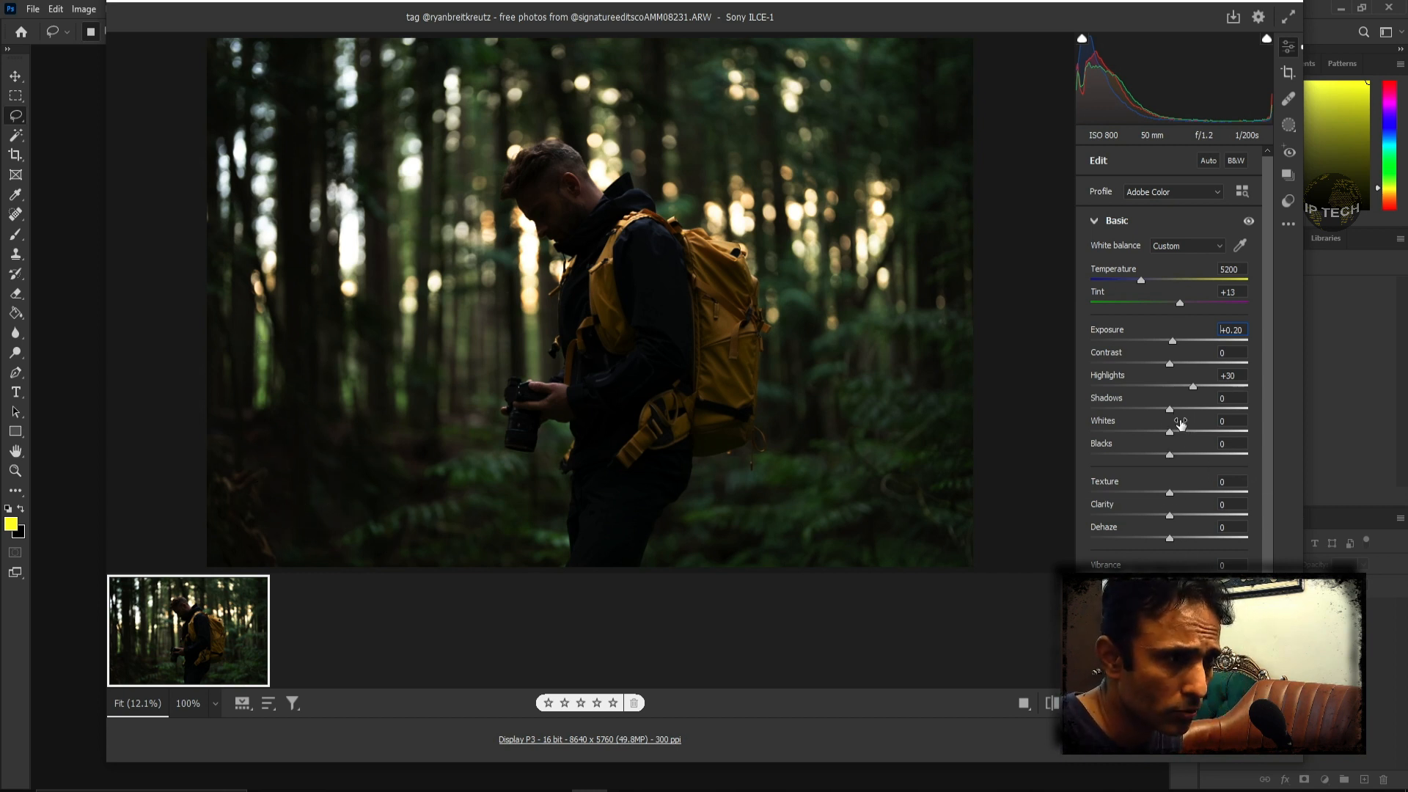
Test Shadows at +100, settle them at +67, and set Whites to +43
{"action": "left_click_drag", "start_coordinate": [1170, 408], "coordinate": [1253, 424]}
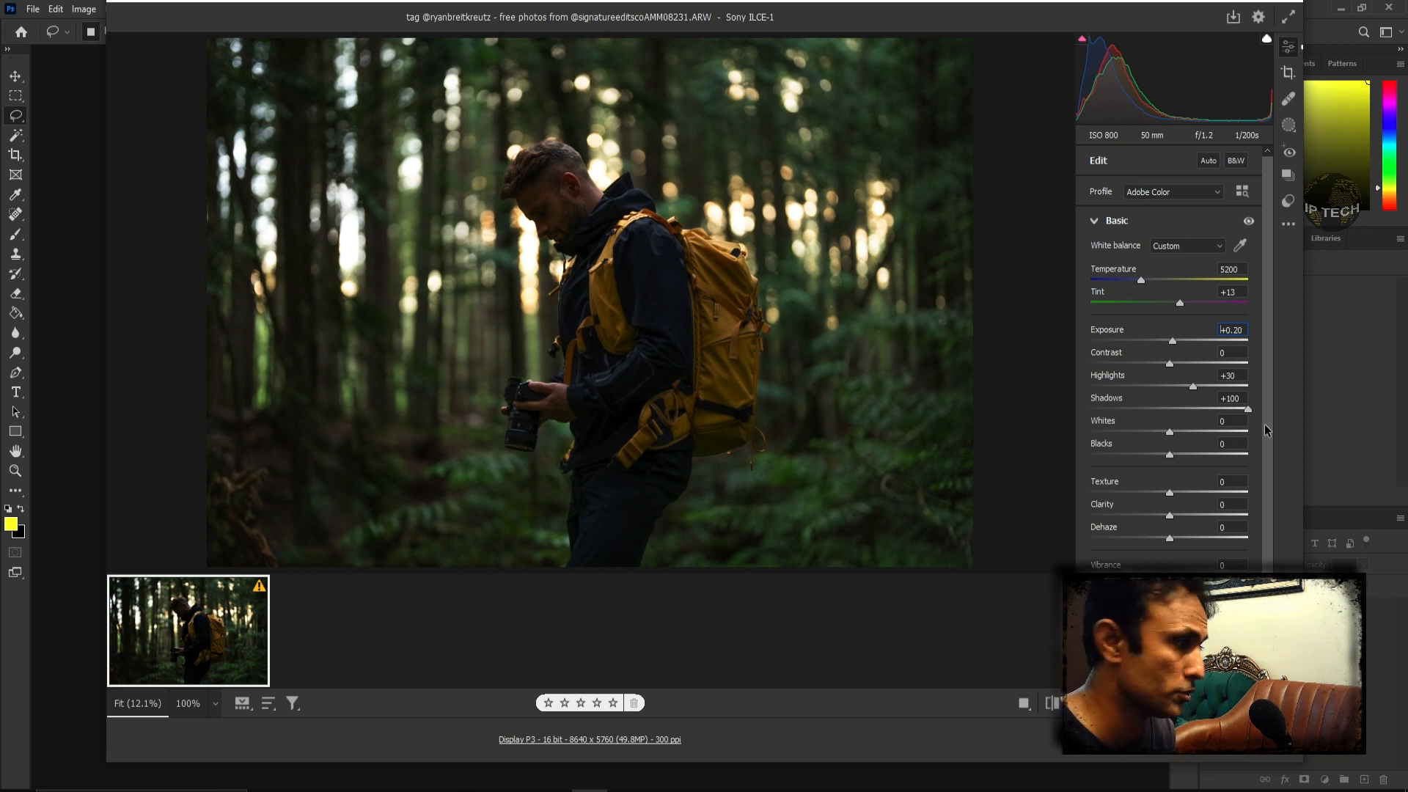
{"action": "left_click_drag", "start_coordinate": [1267, 431], "coordinate": [1228, 434]}
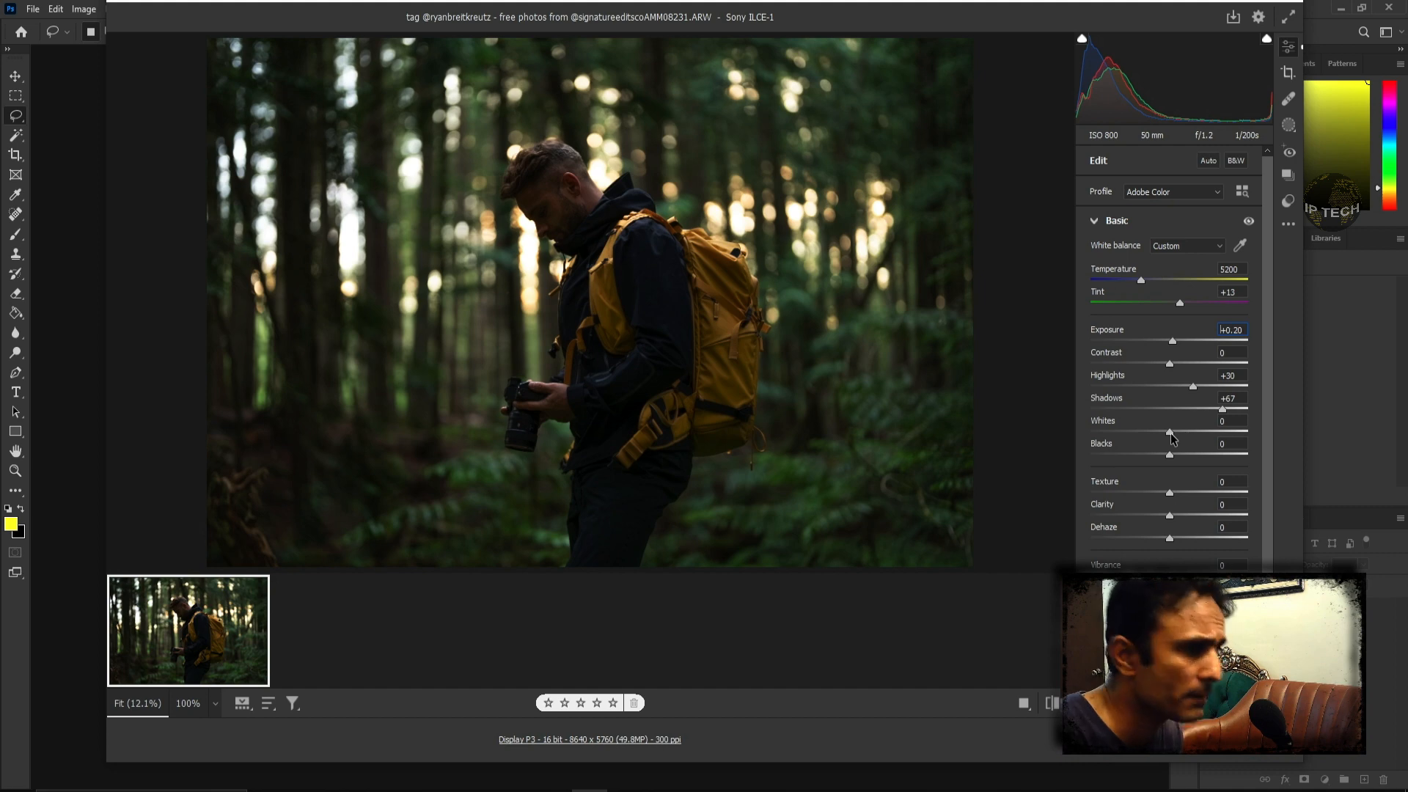
{"action": "left_click_drag", "start_coordinate": [1171, 434], "coordinate": [1204, 446]}
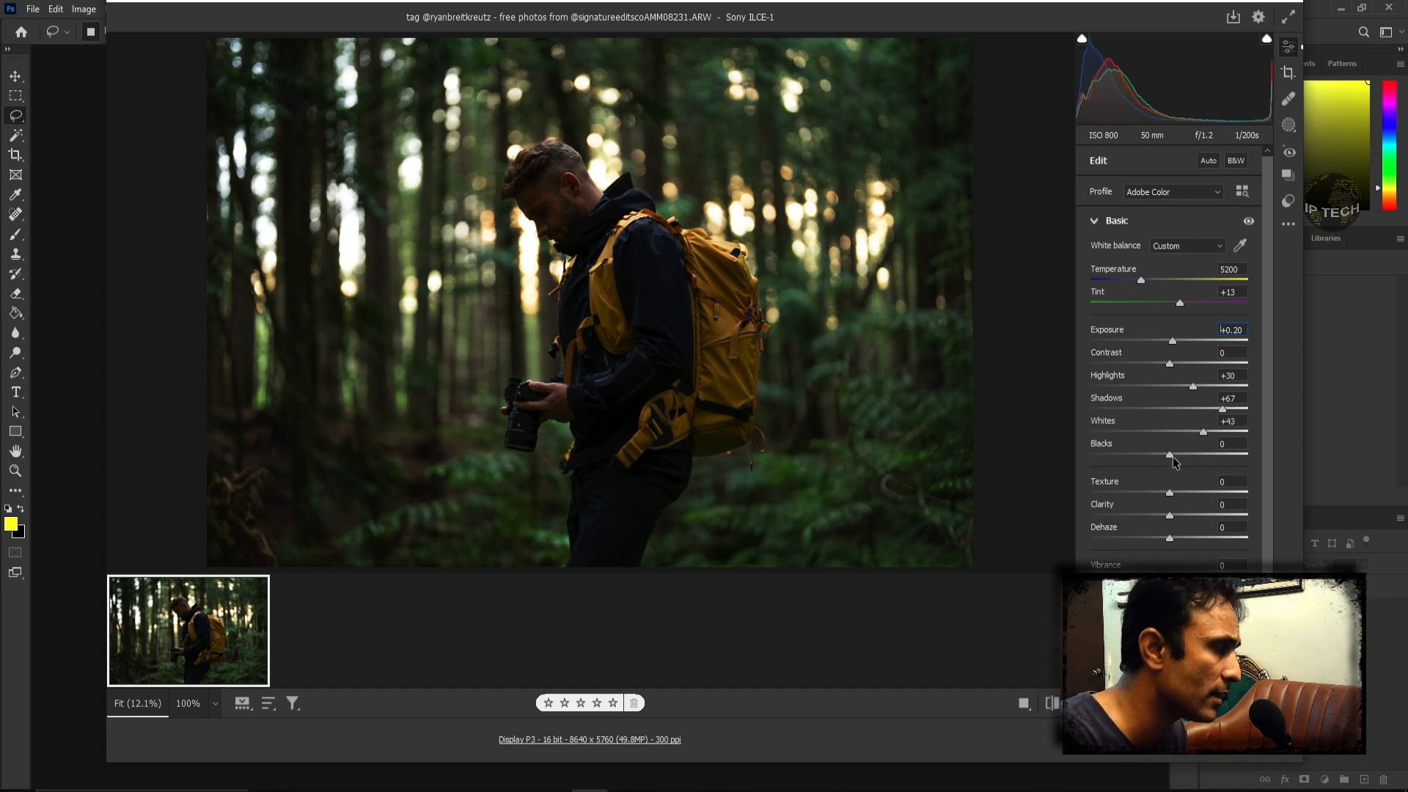
Test Blacks at -79 while checking the backpack at 100%, and set them to +15 in the fitted view
{"action": "left_click", "coordinate": [689, 337]}
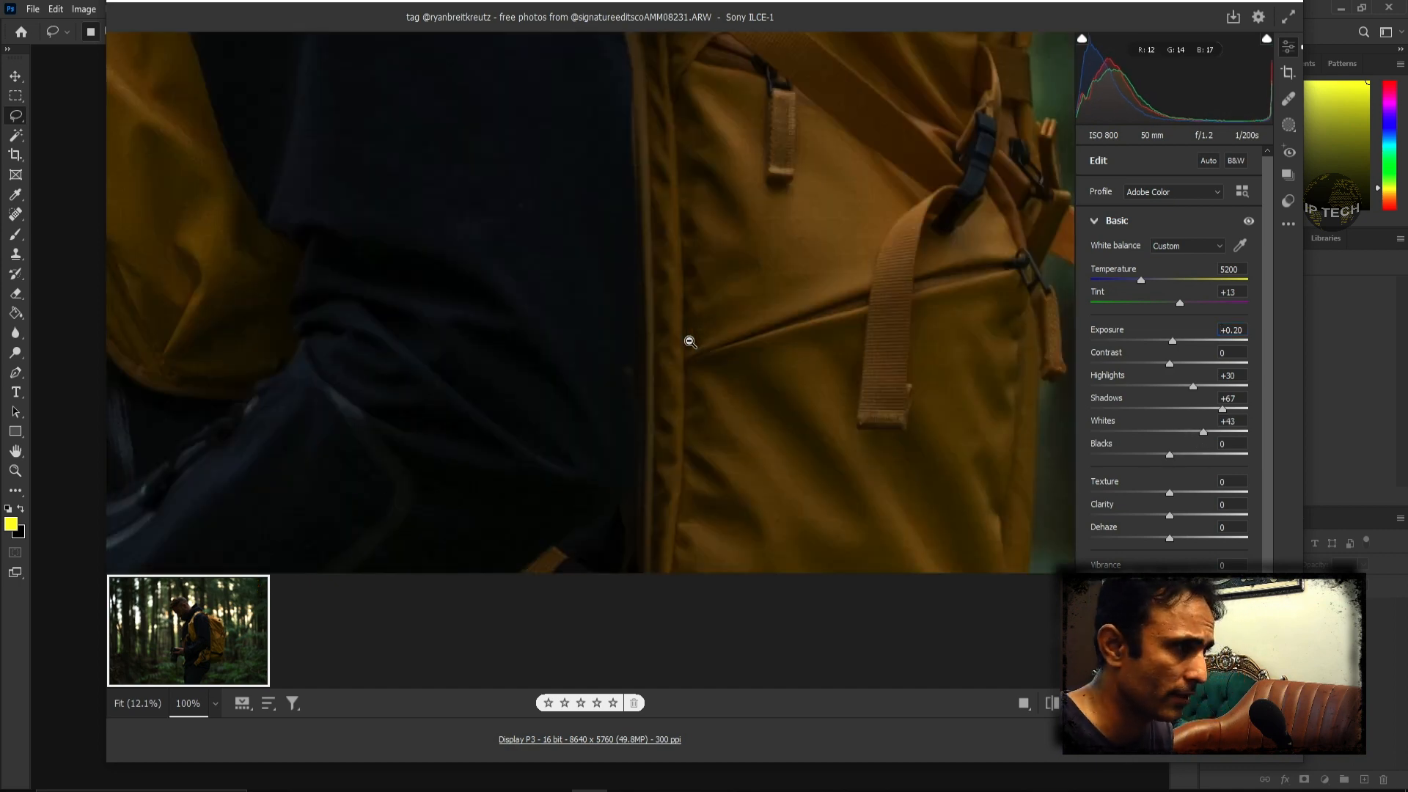
{"action": "left_click_drag", "start_coordinate": [1170, 454], "coordinate": [1108, 455]}
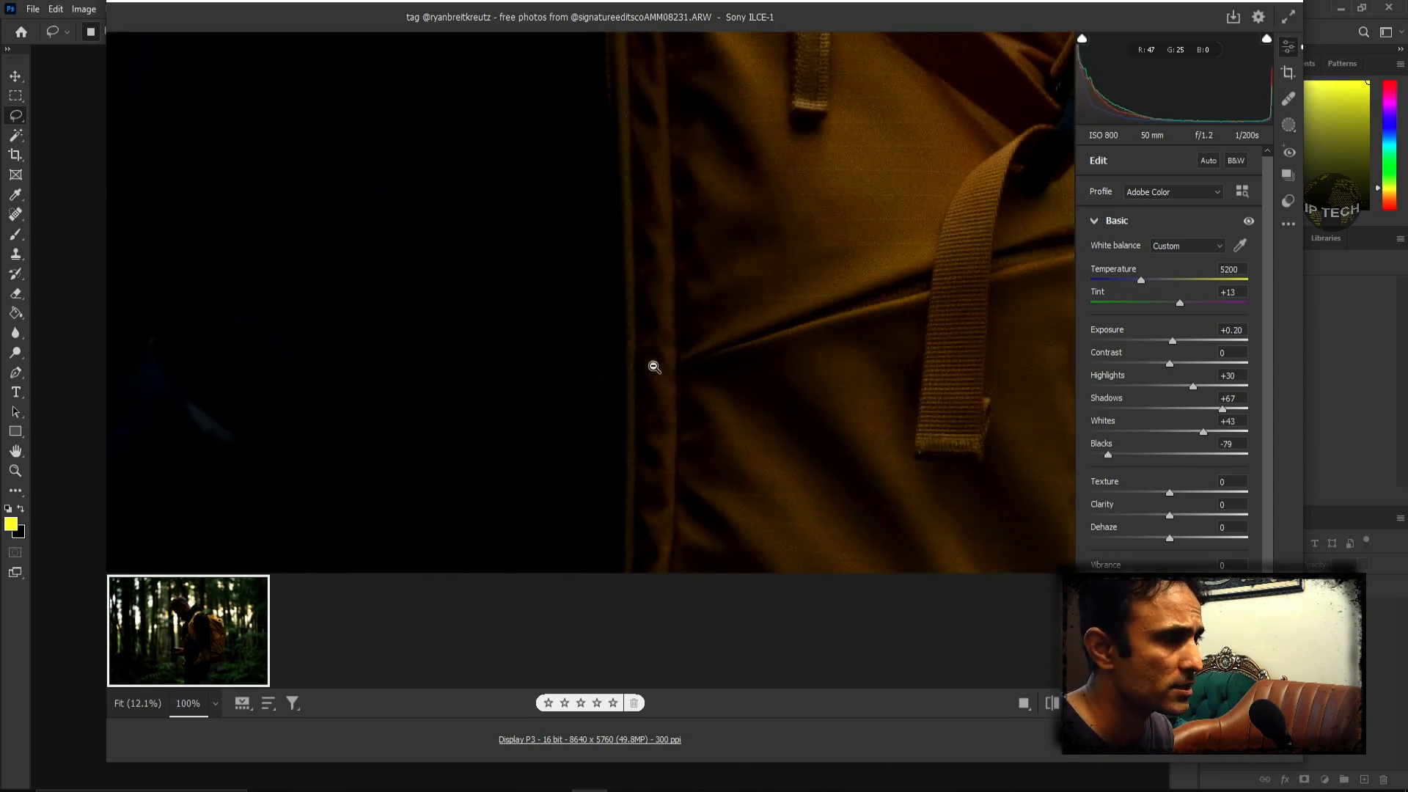
{"action": "left_click", "coordinate": [650, 367]}
{"action": "mouse_move", "coordinate": [1160, 456]}
{"action": "left_mouse_down"}
{"action": "mouse_move", "coordinate": [1199, 458]}
{"action": "mouse_move", "coordinate": [1182, 461]}
{"action": "left_mouse_up"}
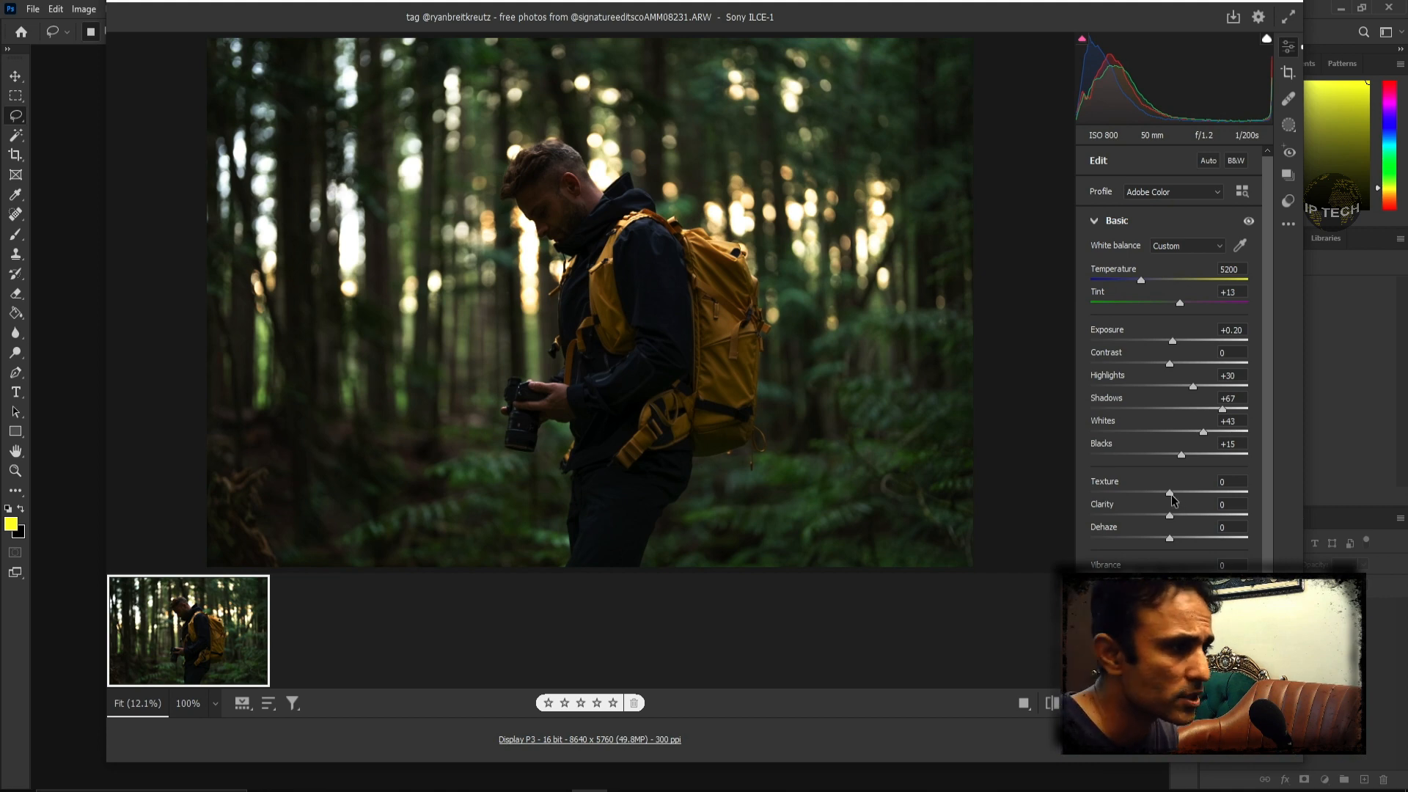
Test Texture at +100 on the backpack at 100%, and reduce it to +30 in the fitted view
{"action": "left_click", "coordinate": [740, 288]}
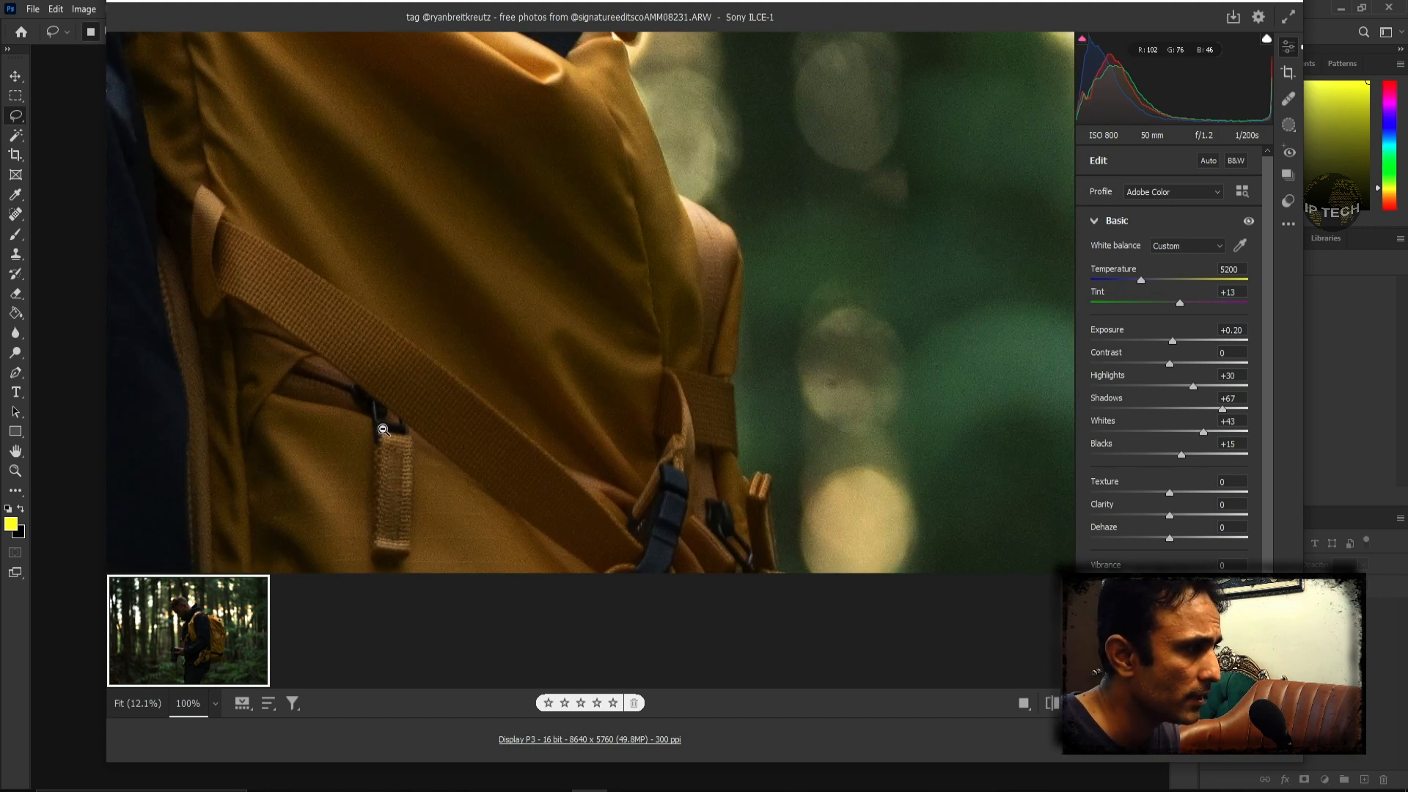
{"action": "left_click_drag", "start_coordinate": [1171, 493], "coordinate": [1248, 493]}
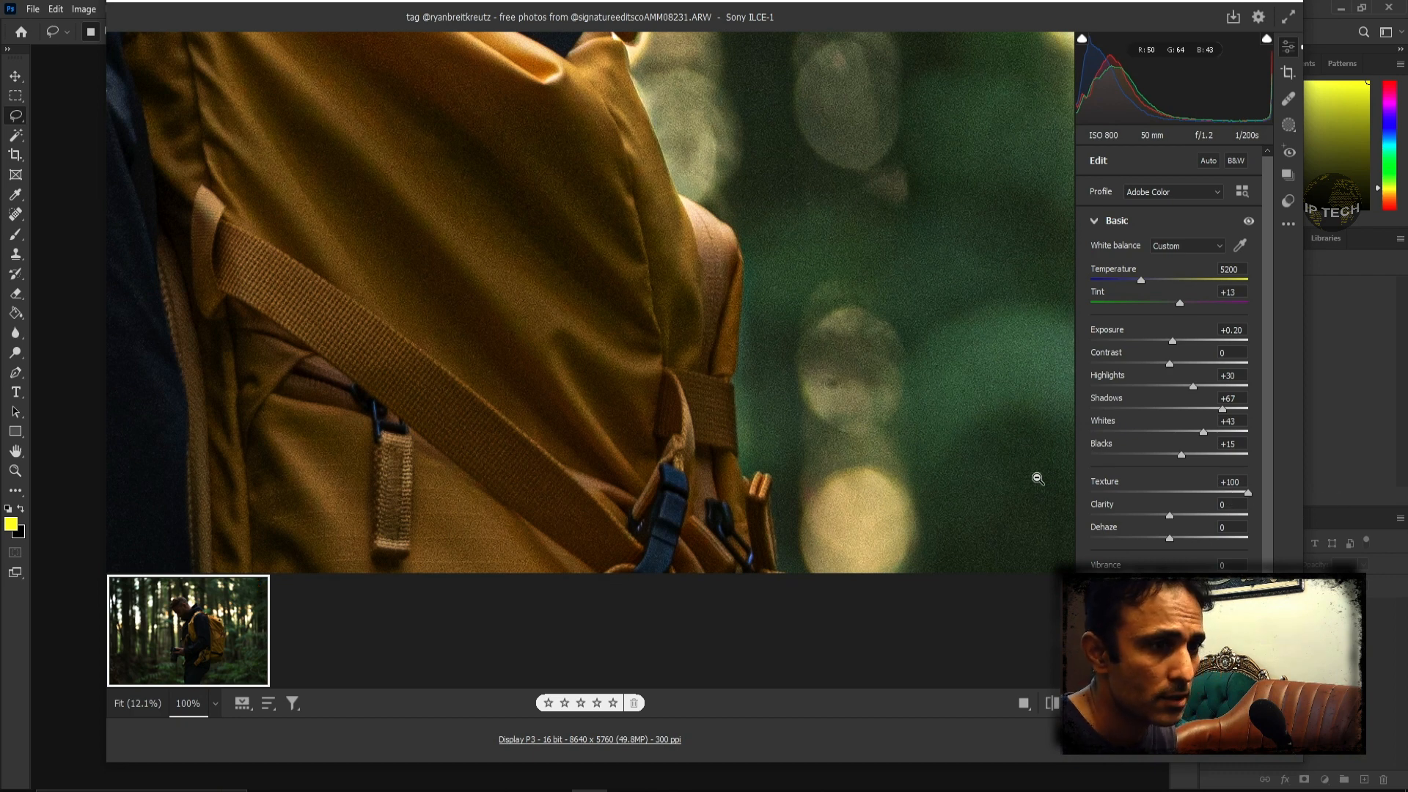
{"action": "left_click", "coordinate": [611, 385]}
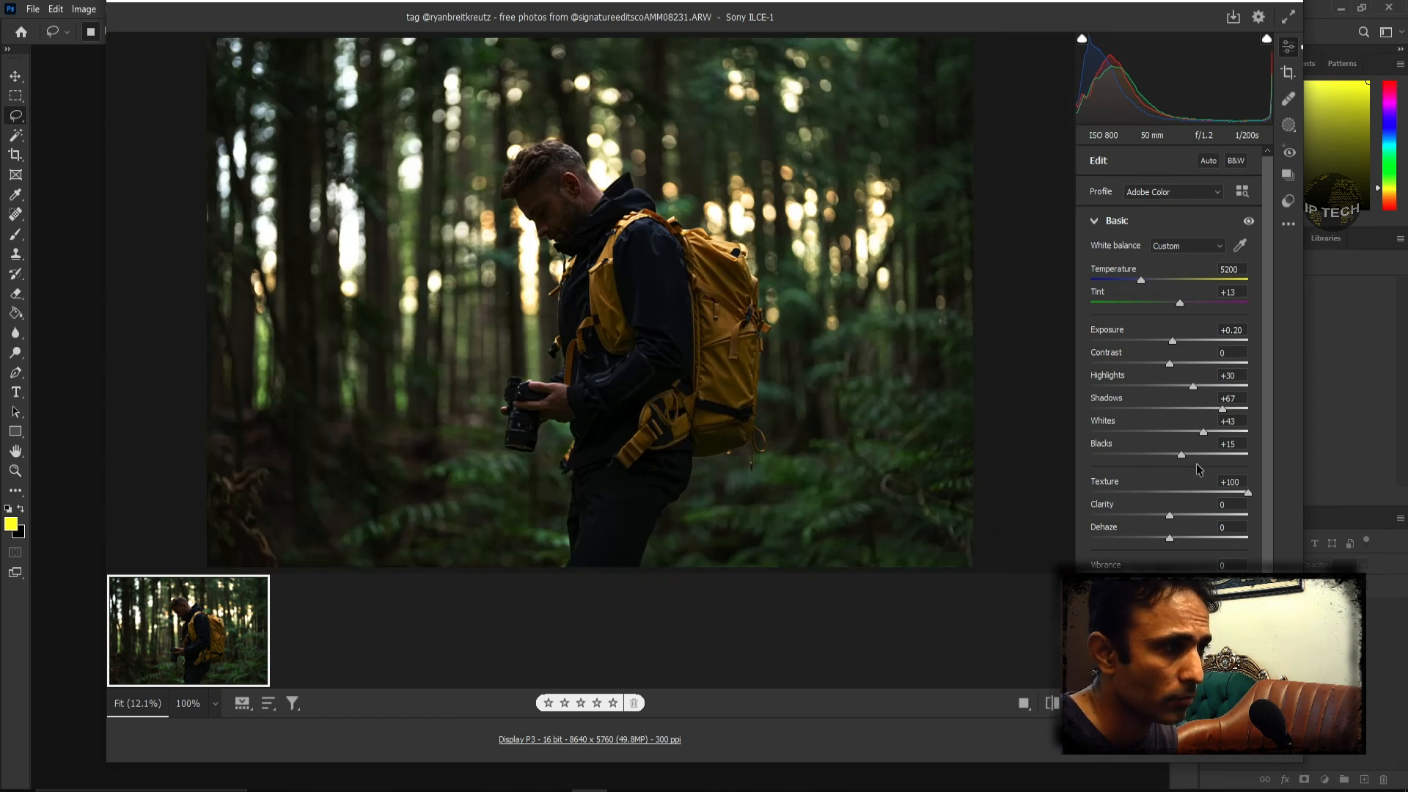
{"action": "left_click_drag", "start_coordinate": [1247, 492], "coordinate": [1191, 492]}
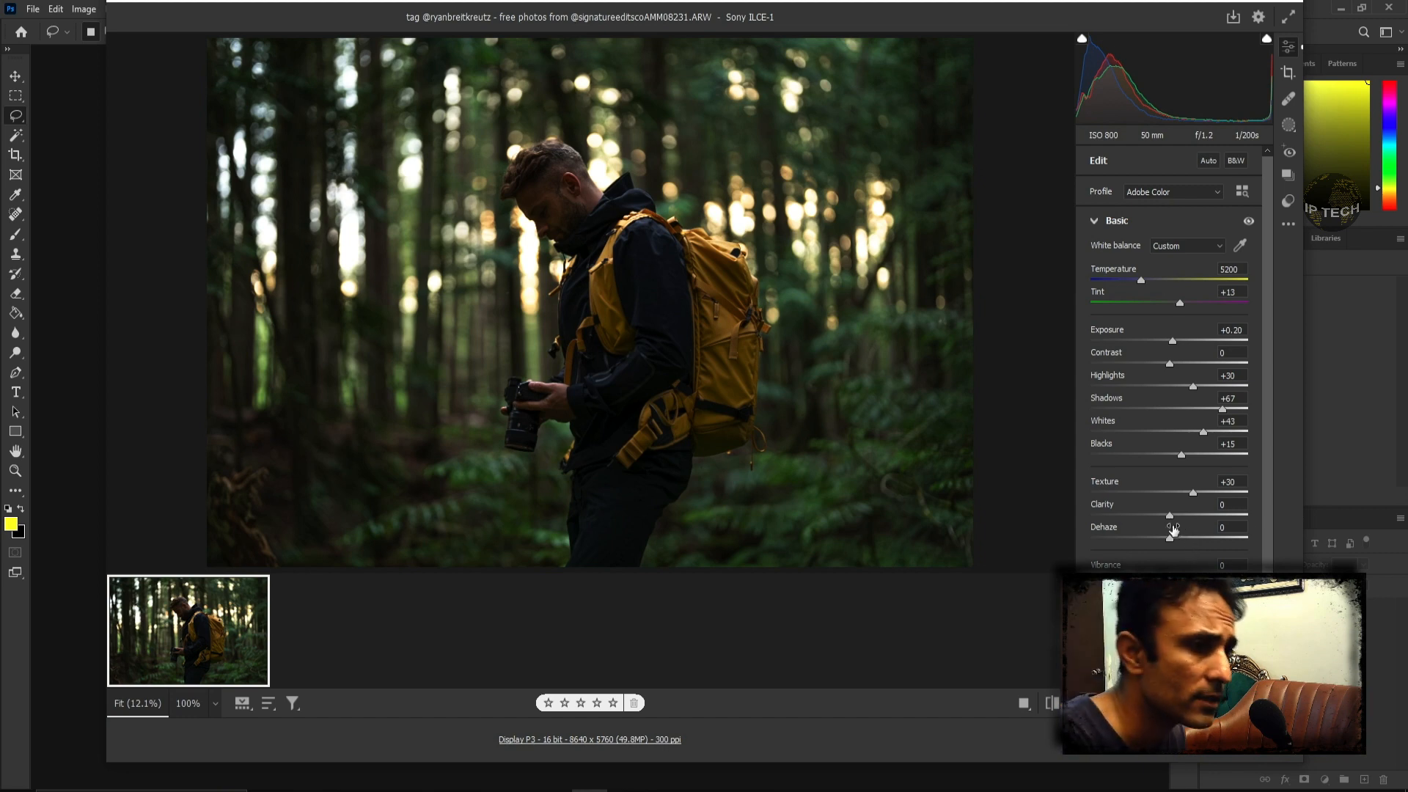
Set Clarity to +7 and Dehaze to +18, checking the man's face at 100% along the way
{"action": "mouse_move", "coordinate": [1170, 516]}
{"action": "left_mouse_down"}
{"action": "mouse_move", "coordinate": [1272, 516]}
{"action": "mouse_move", "coordinate": [1175, 517]}
{"action": "left_mouse_up"}
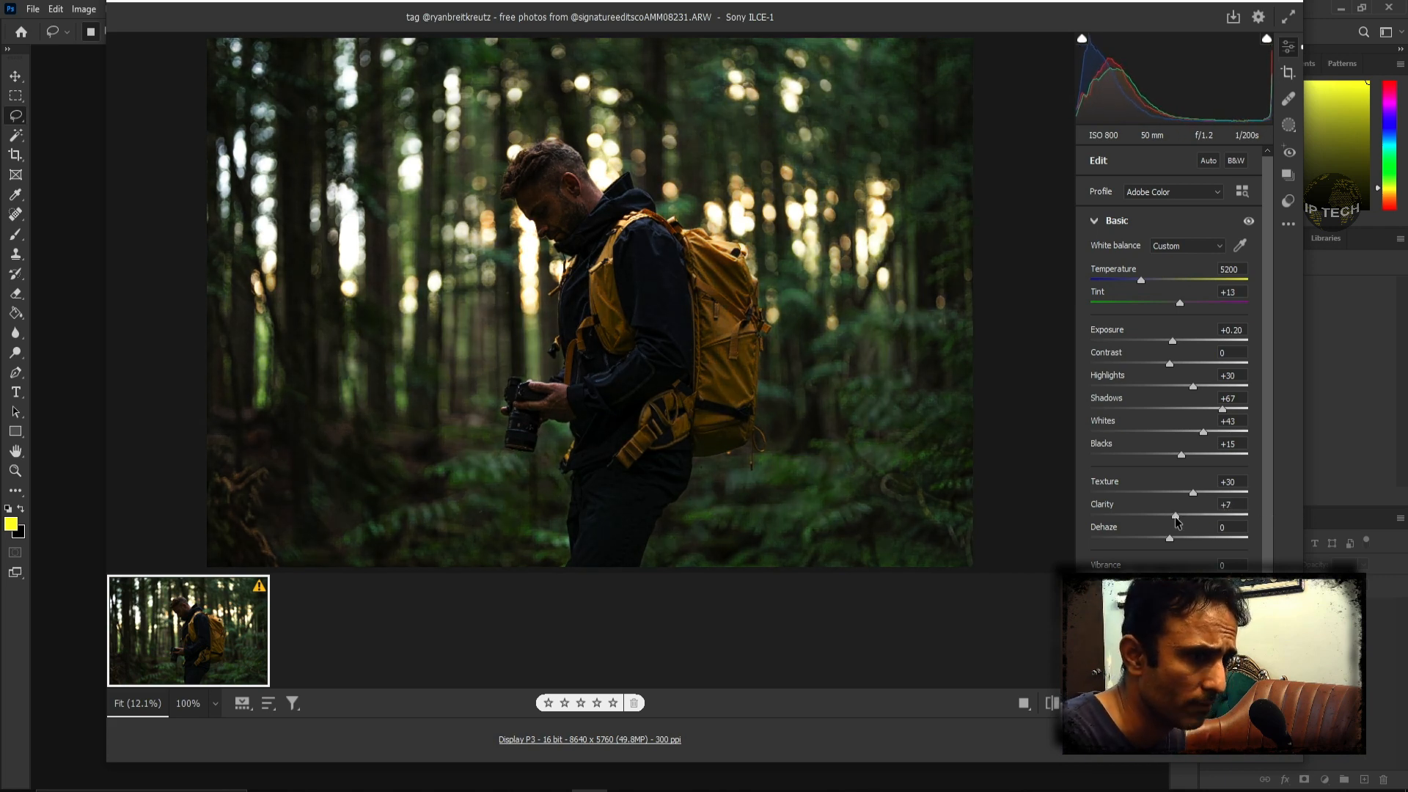
{"action": "left_click", "coordinate": [569, 221]}
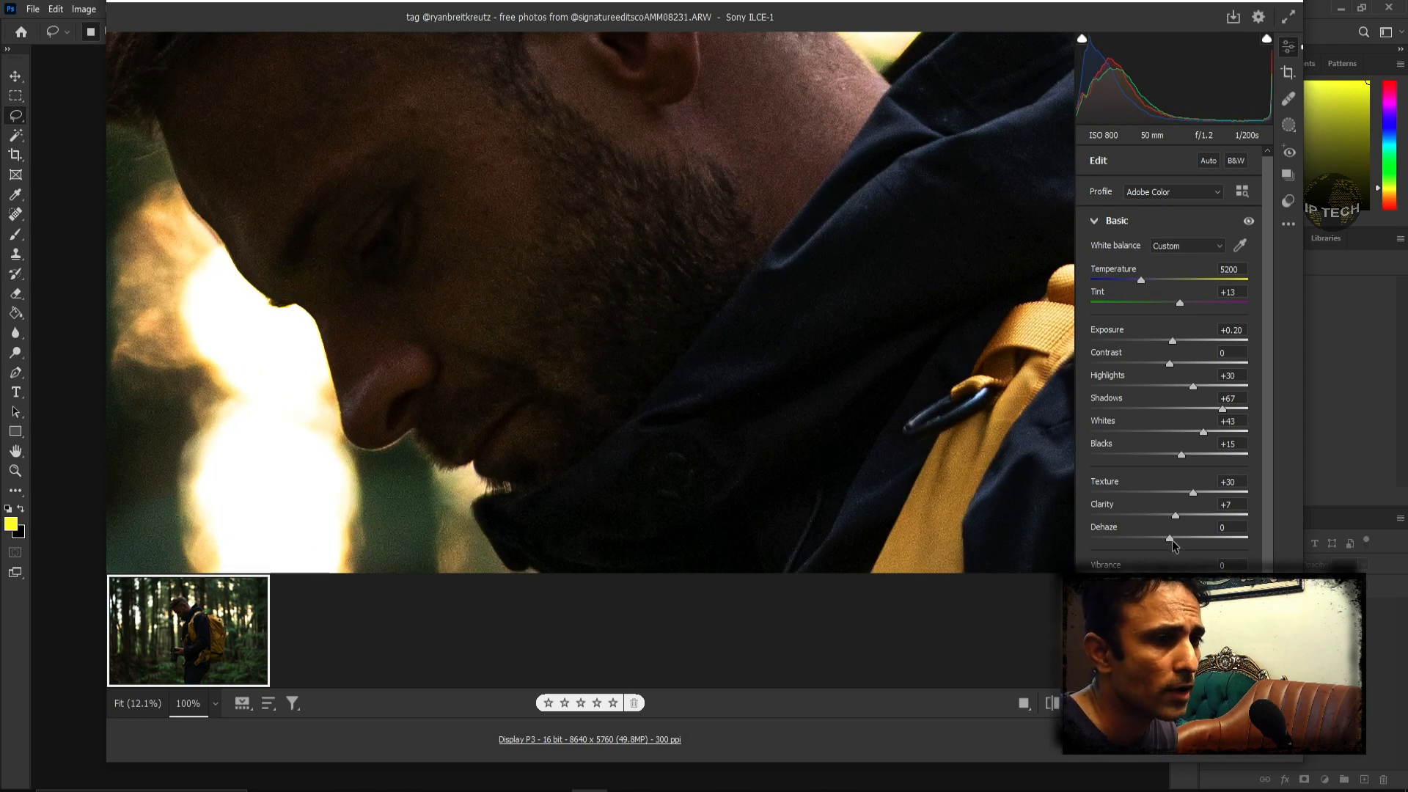
{"action": "left_click_drag", "start_coordinate": [1170, 539], "coordinate": [1194, 539]}
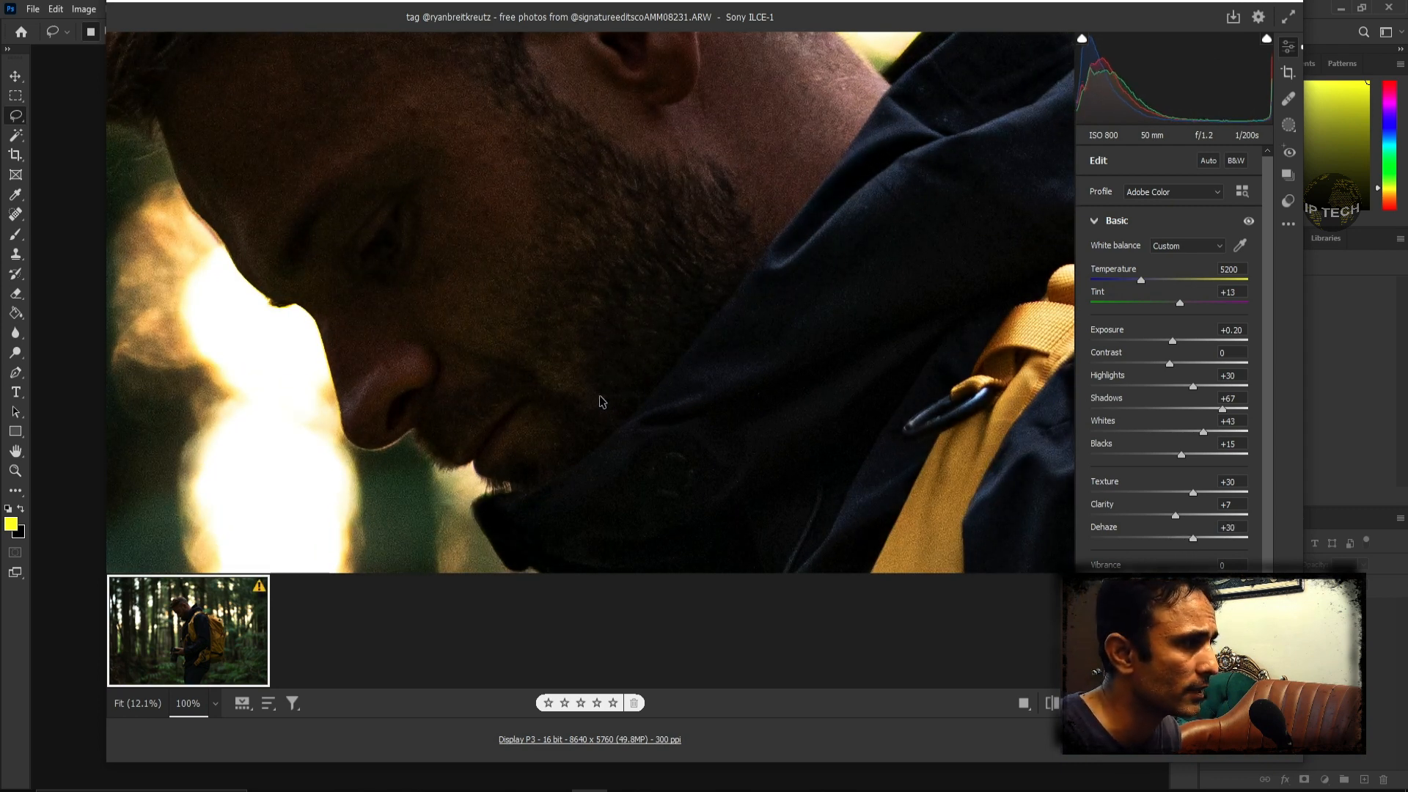
{"action": "key", "text": "ctrl+0"}
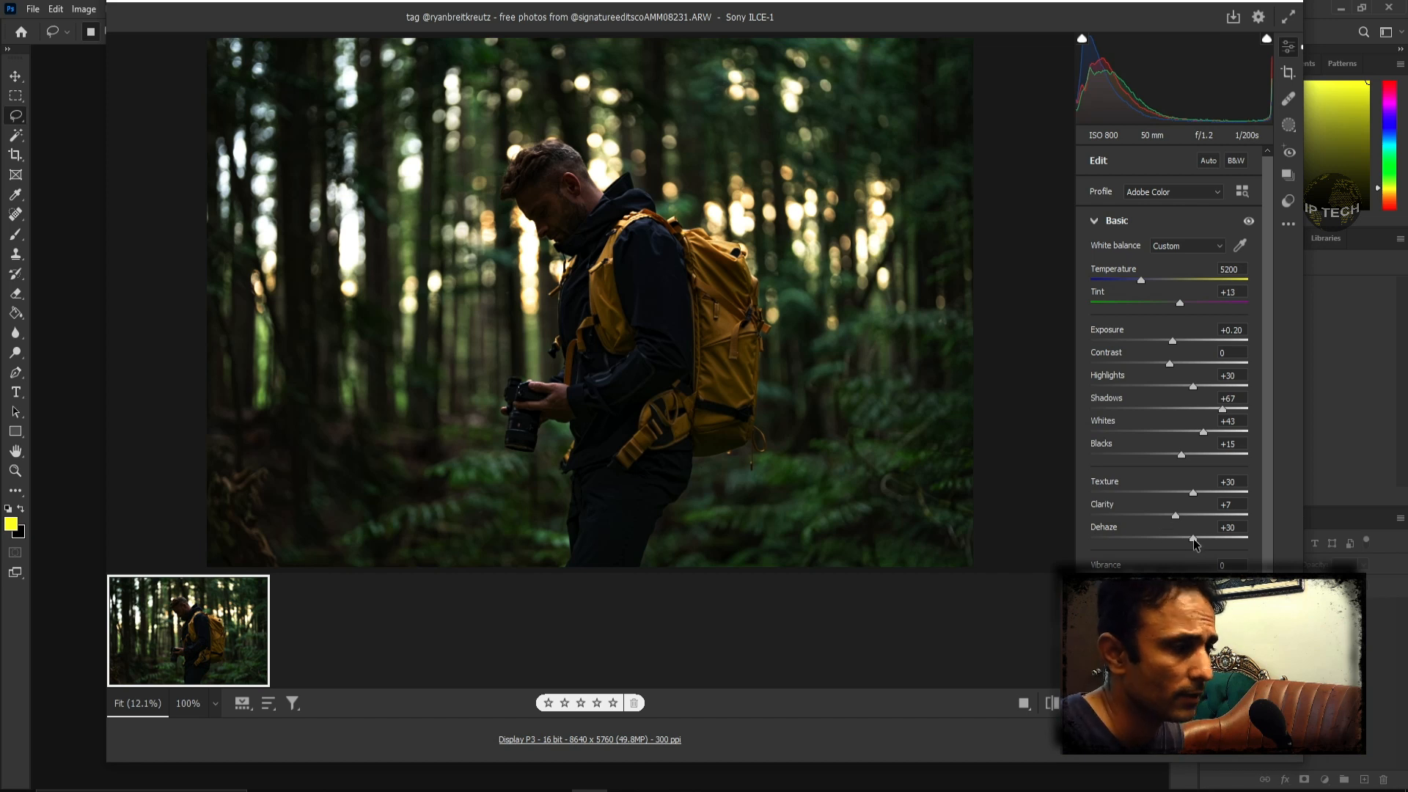
{"action": "left_click_drag", "start_coordinate": [1194, 539], "coordinate": [1172, 539]}
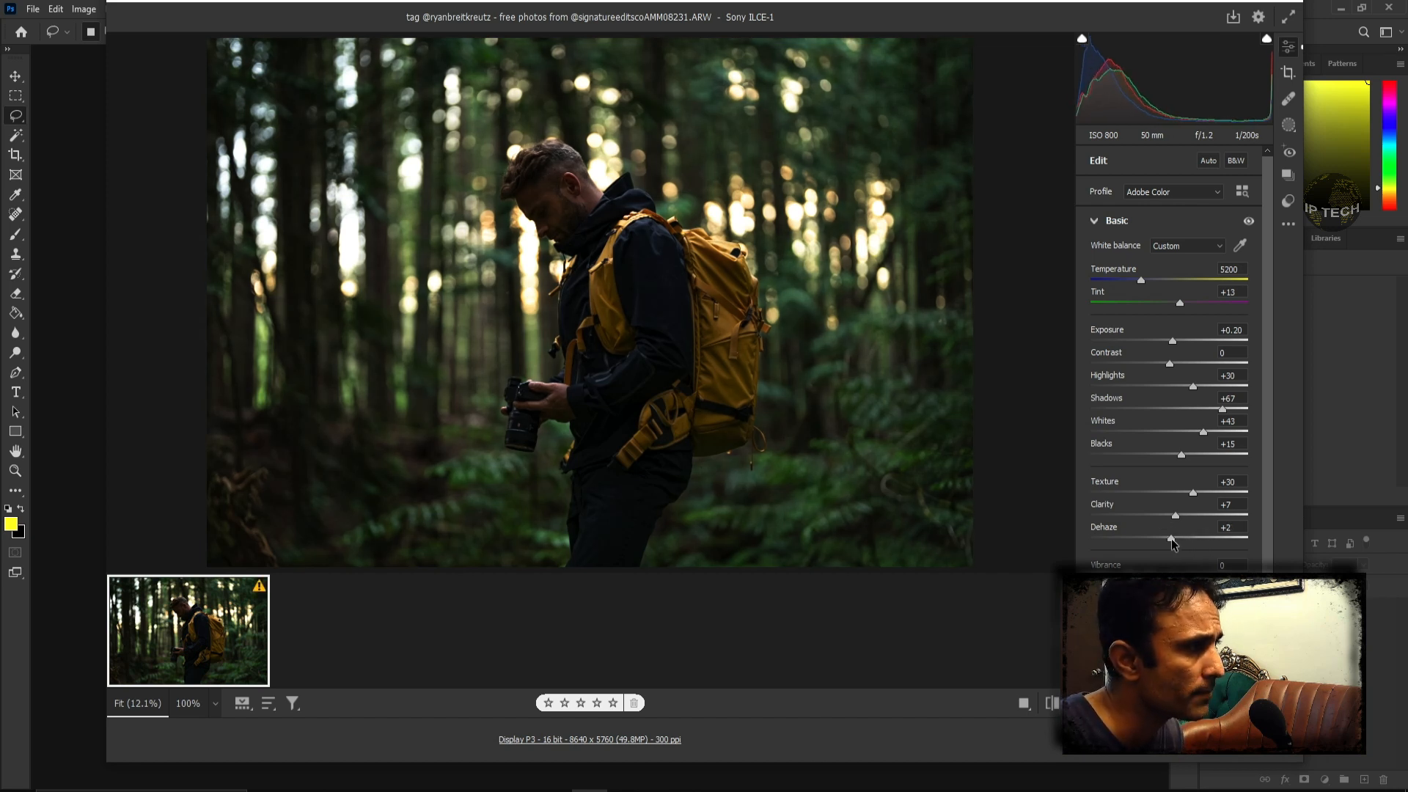
{"action": "left_click_drag", "start_coordinate": [1171, 539], "coordinate": [1183, 540]}
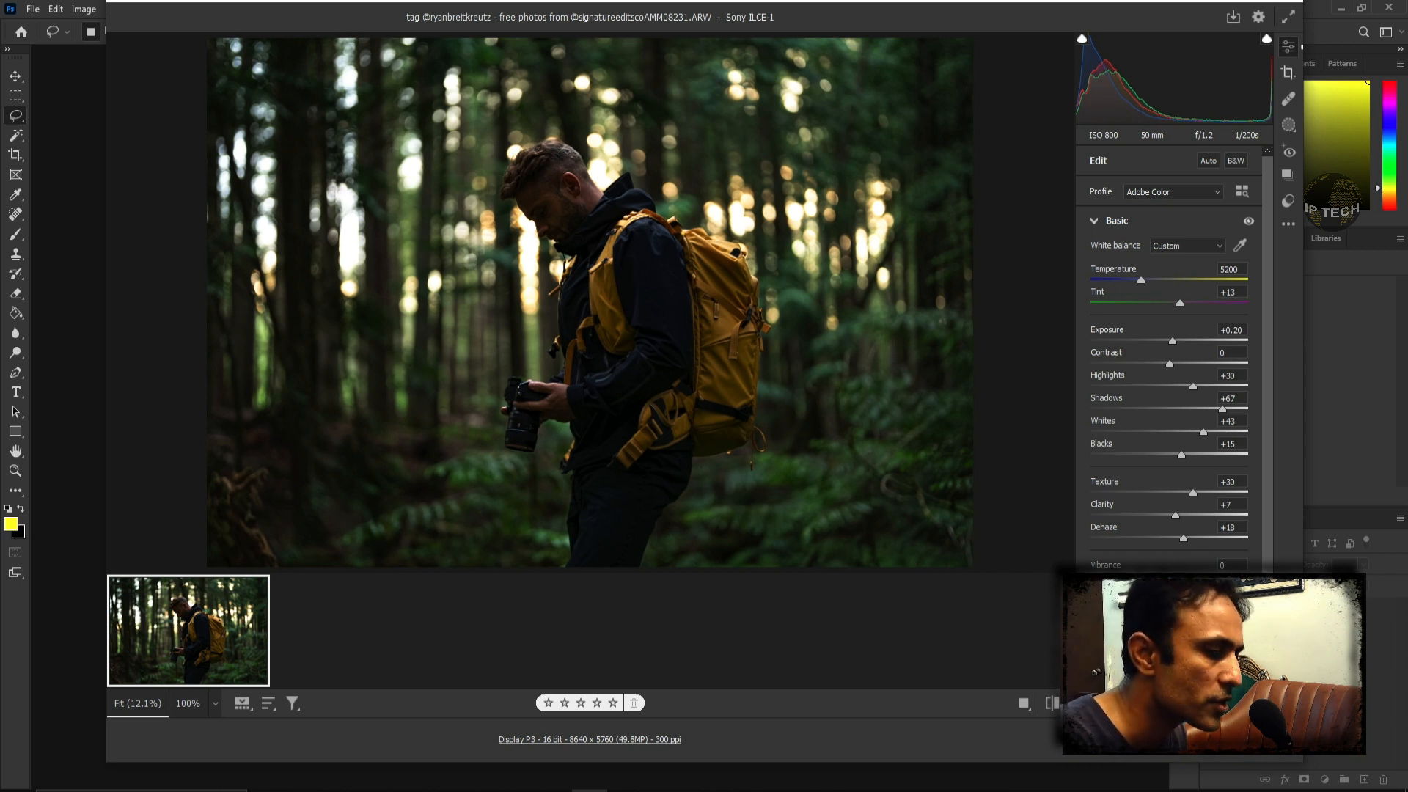
Test Vibrance at +100, and set Vibrance to +48 and Saturation to +12
{"action": "left_click_drag", "start_coordinate": [1203, 575], "coordinate": [1248, 576]}
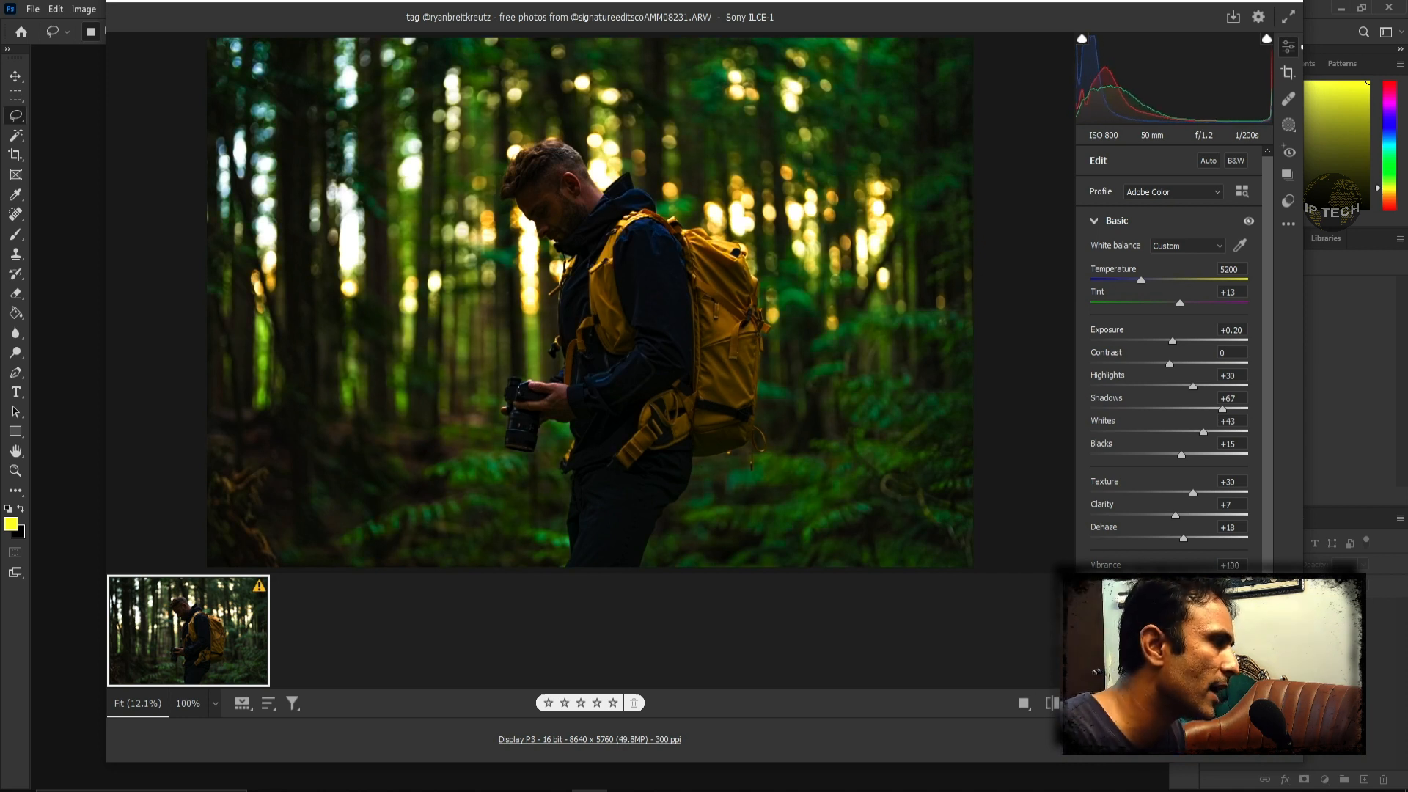
{"action": "left_click_drag", "start_coordinate": [1247, 575], "coordinate": [1175, 575]}
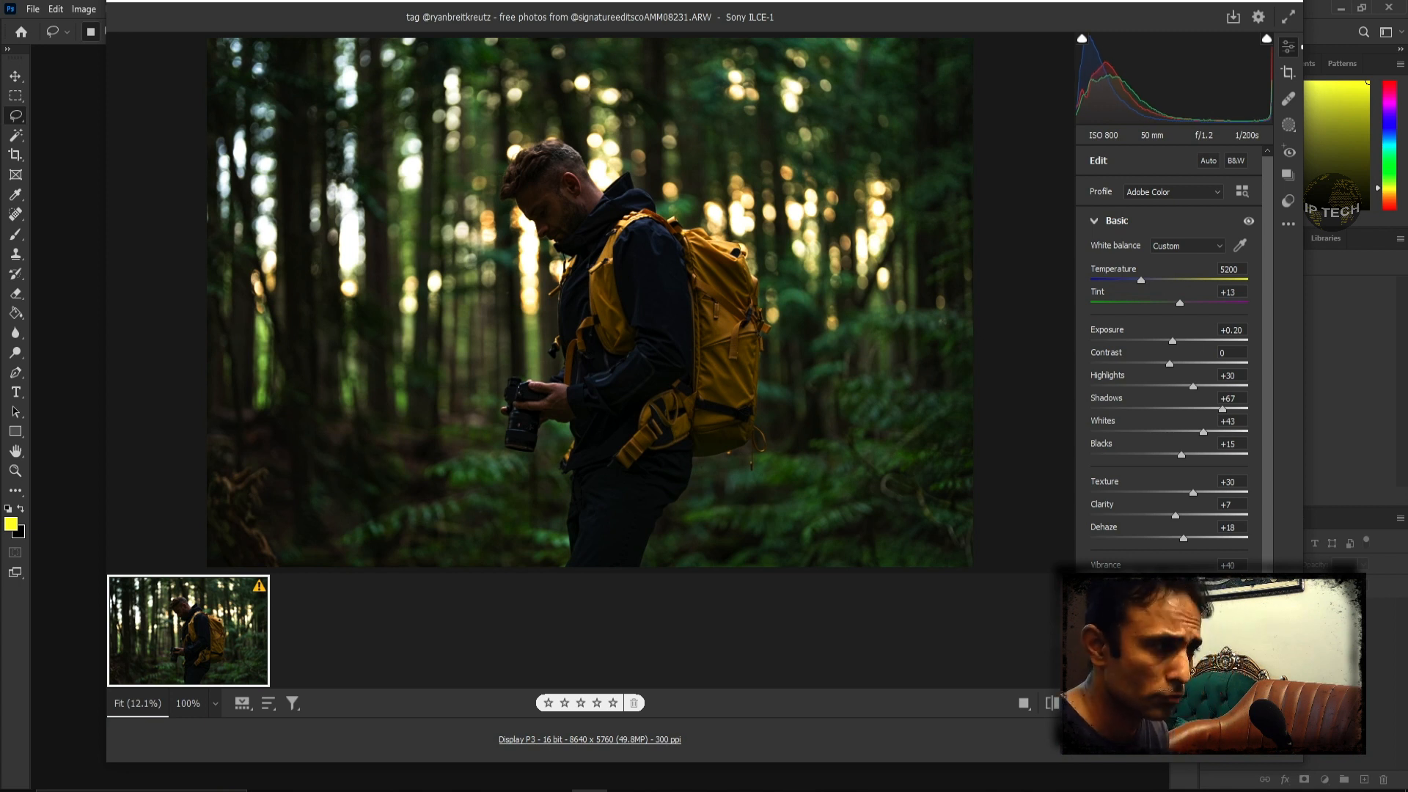
{"action": "left_click_drag", "start_coordinate": [1201, 576], "coordinate": [1175, 576]}
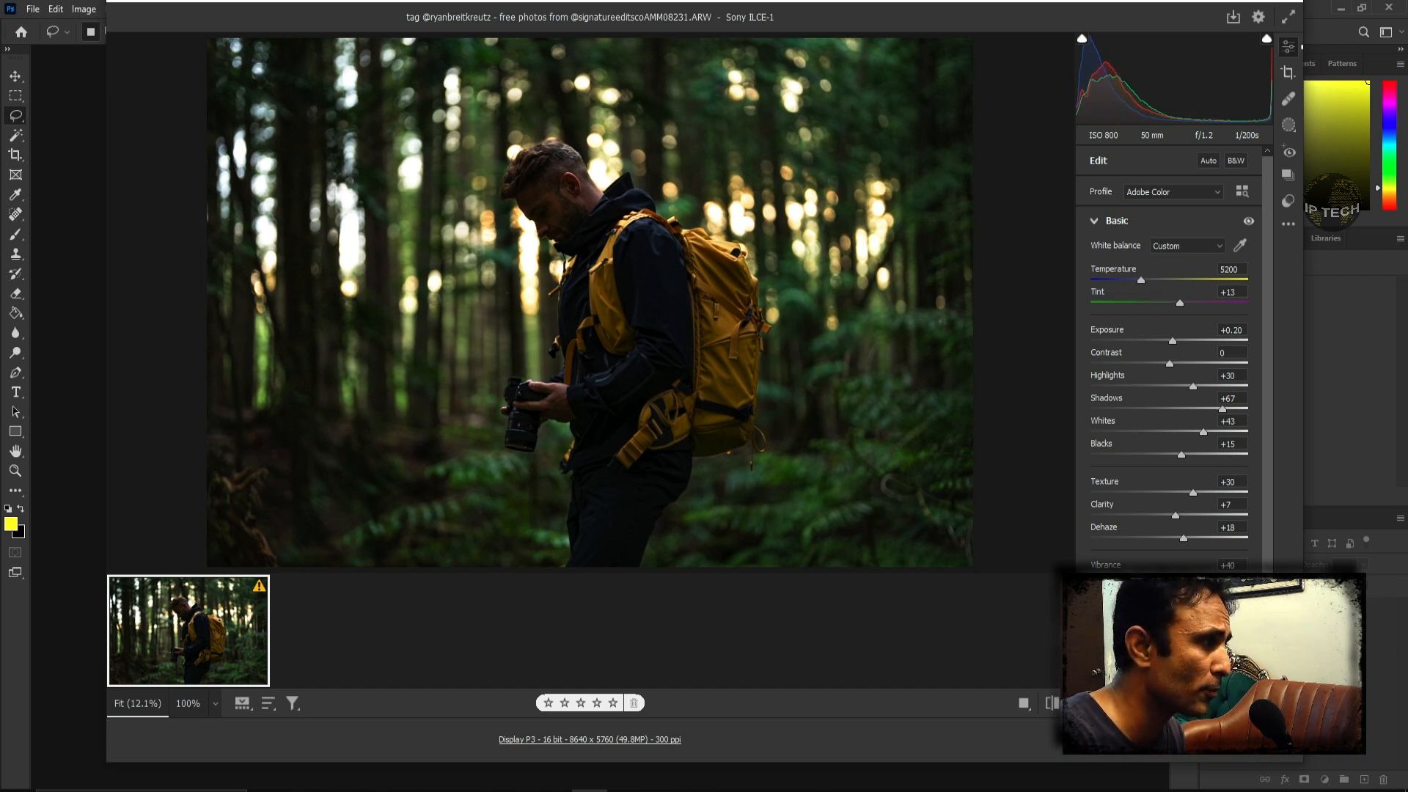
{"action": "left_click_drag", "start_coordinate": [1200, 576], "coordinate": [1215, 576]}
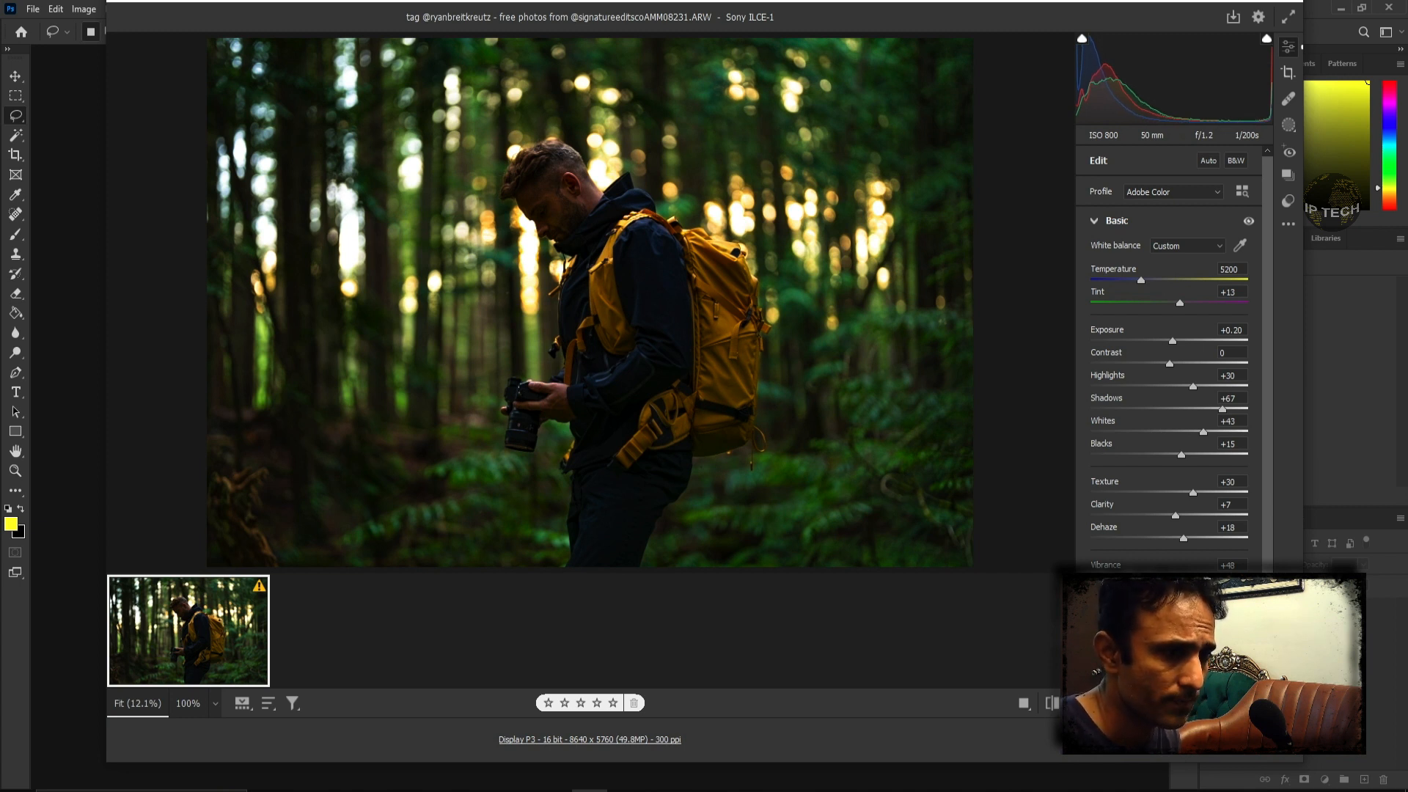
{"action": "scroll", "coordinate": [1266, 448], "scroll_direction": "down", "scroll_amount": 3}
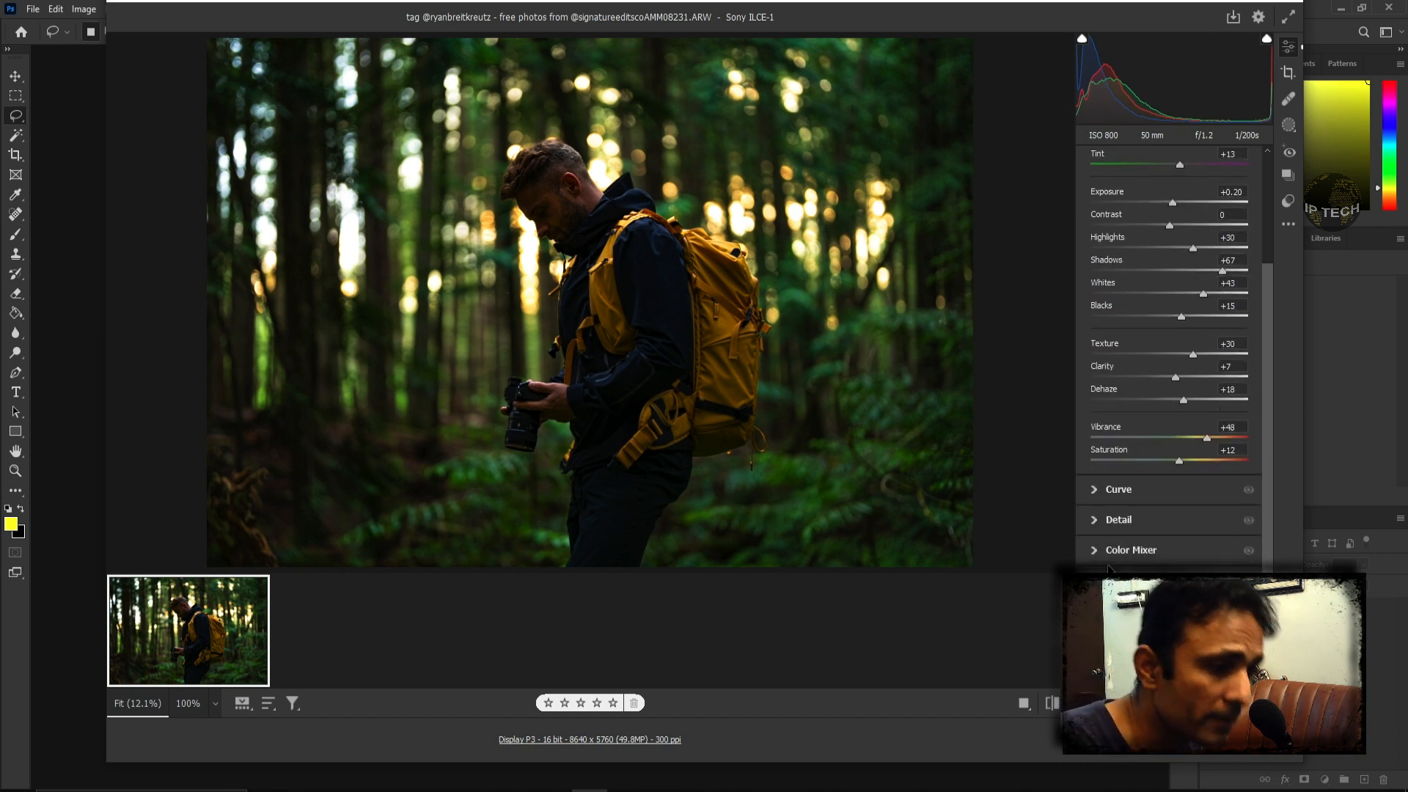
Expand the Color Mixer, preview its HSL mode, and return it to Color mode with the greens selected
{"action": "key", "text": "ctrl+5"}
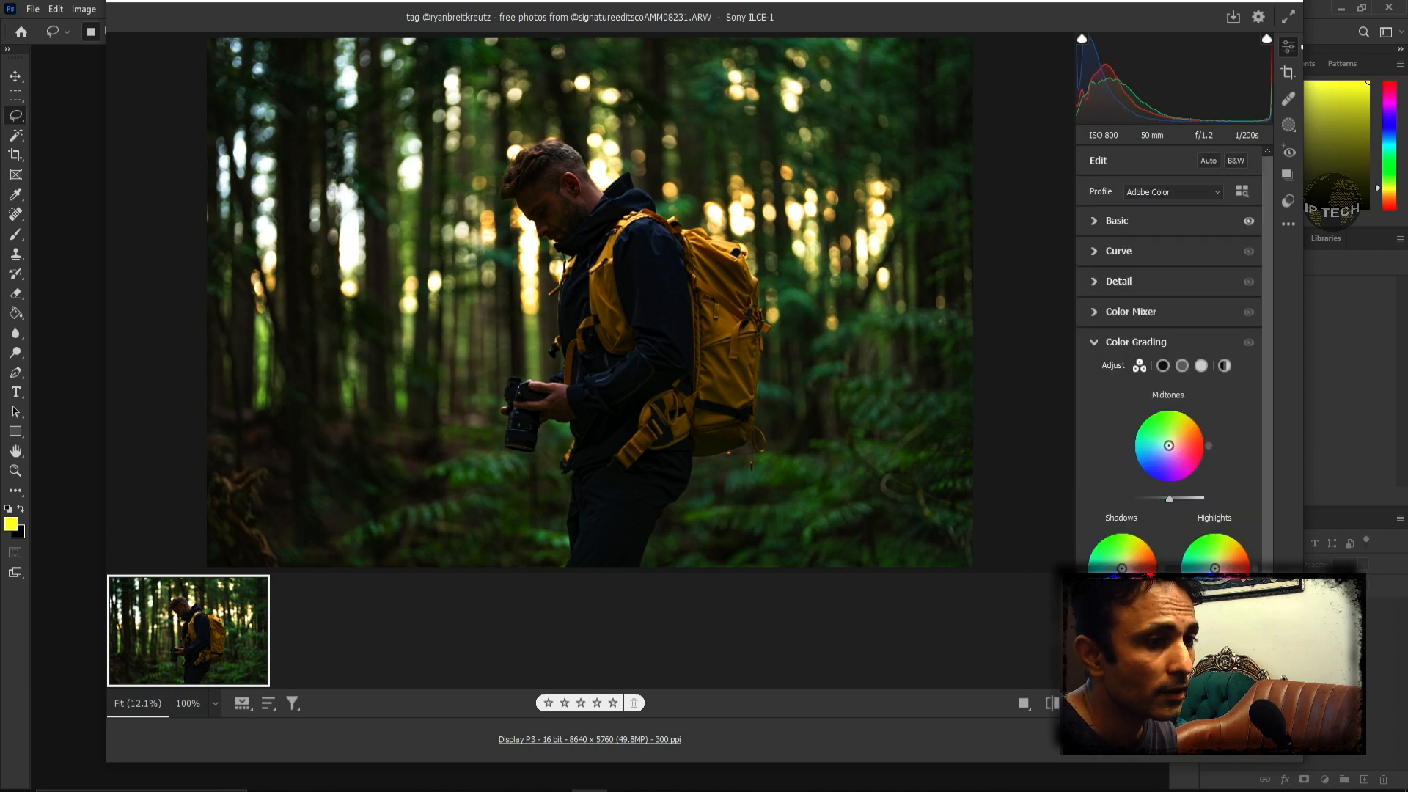
{"action": "left_click", "coordinate": [1094, 345]}
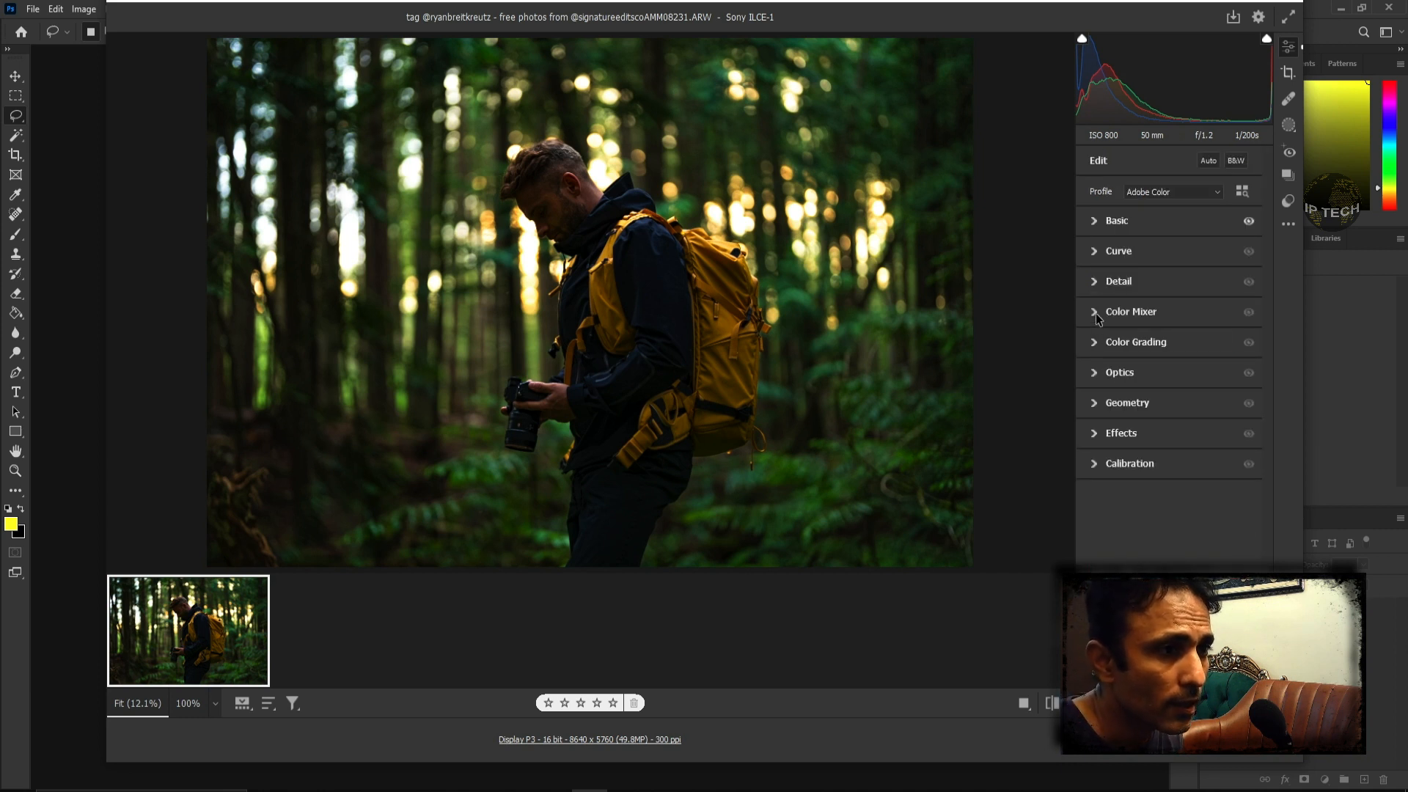
{"action": "left_click", "coordinate": [1096, 314]}
{"action": "left_click", "coordinate": [1190, 339]}
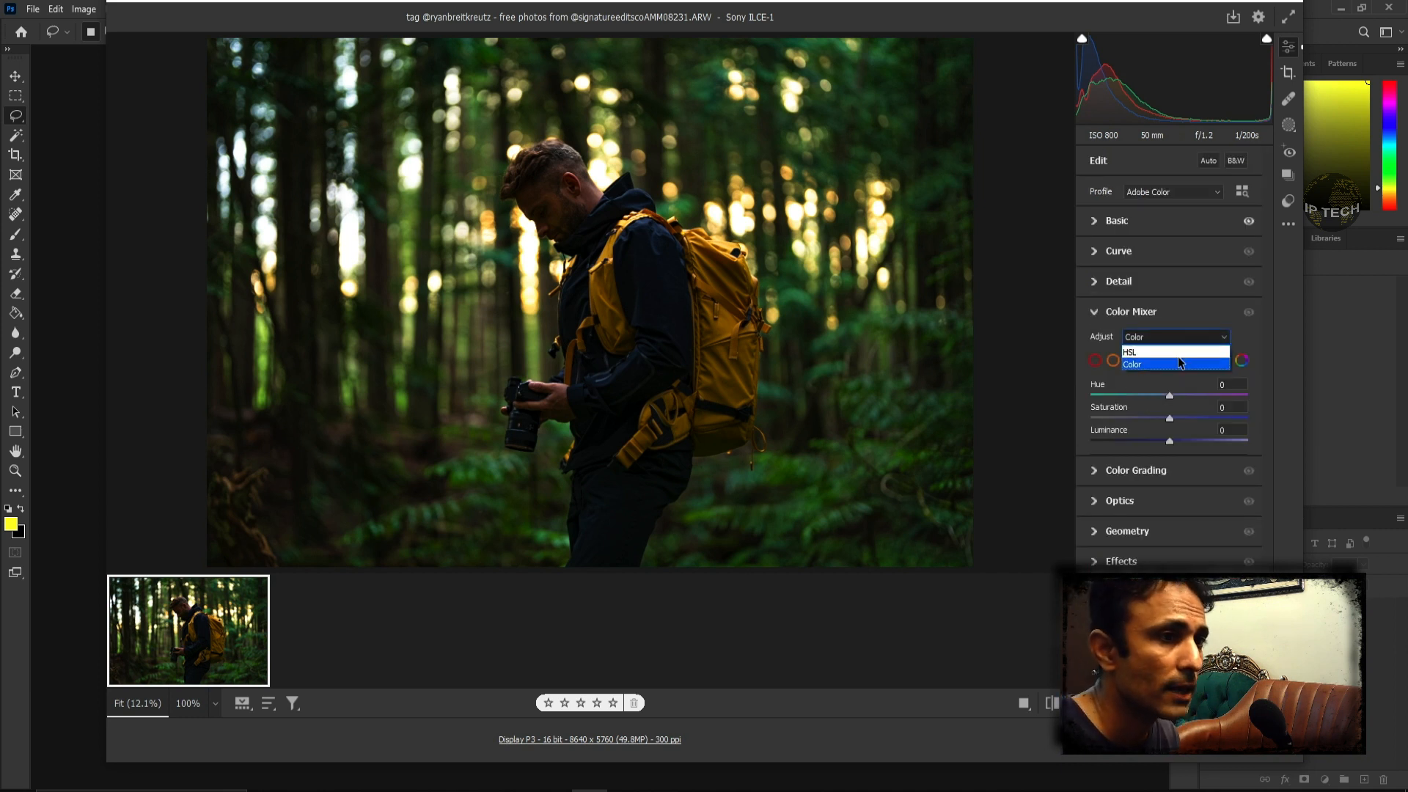
{"action": "left_click", "coordinate": [1176, 353]}
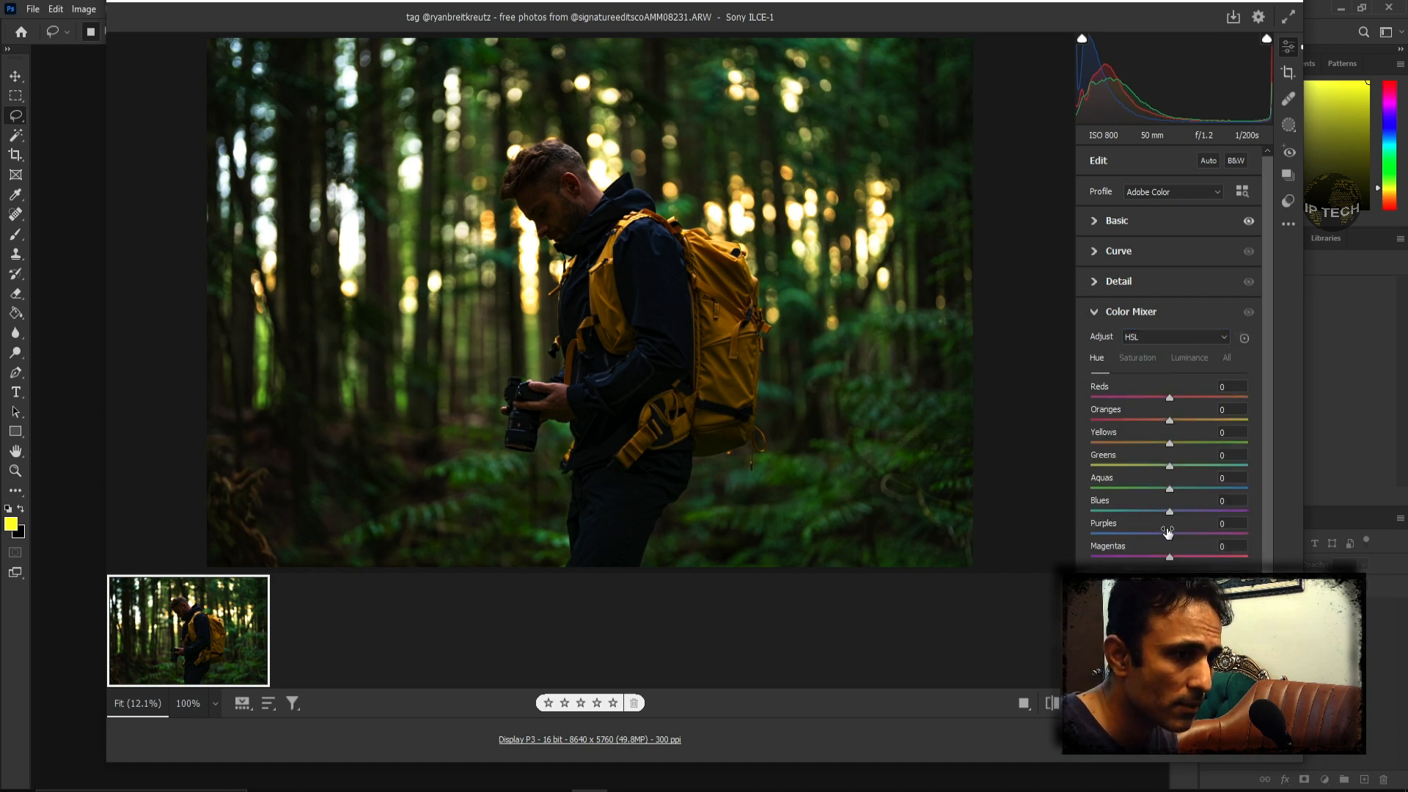
{"action": "left_click", "coordinate": [1170, 339]}
{"action": "left_click", "coordinate": [1159, 356]}
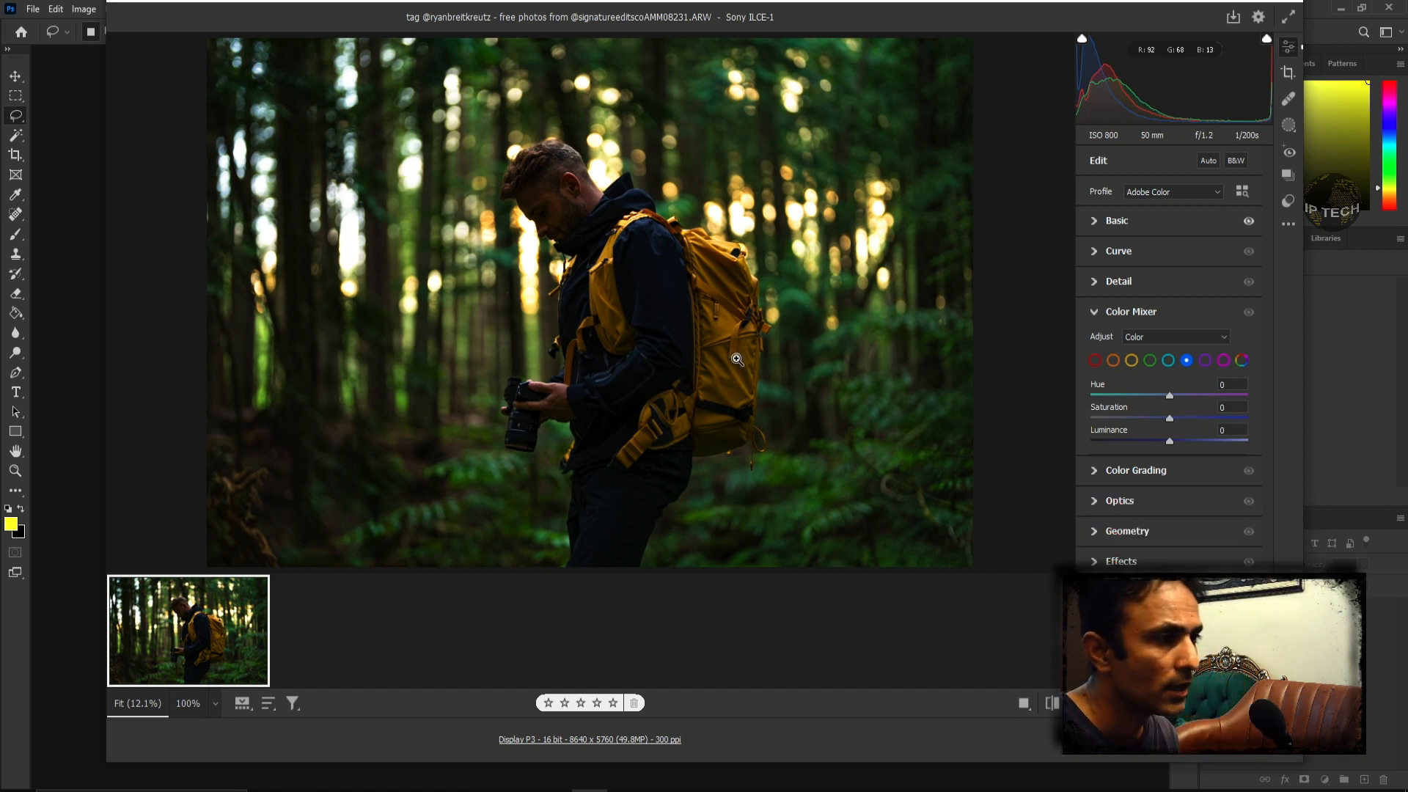
{"action": "left_click", "coordinate": [1149, 360]}
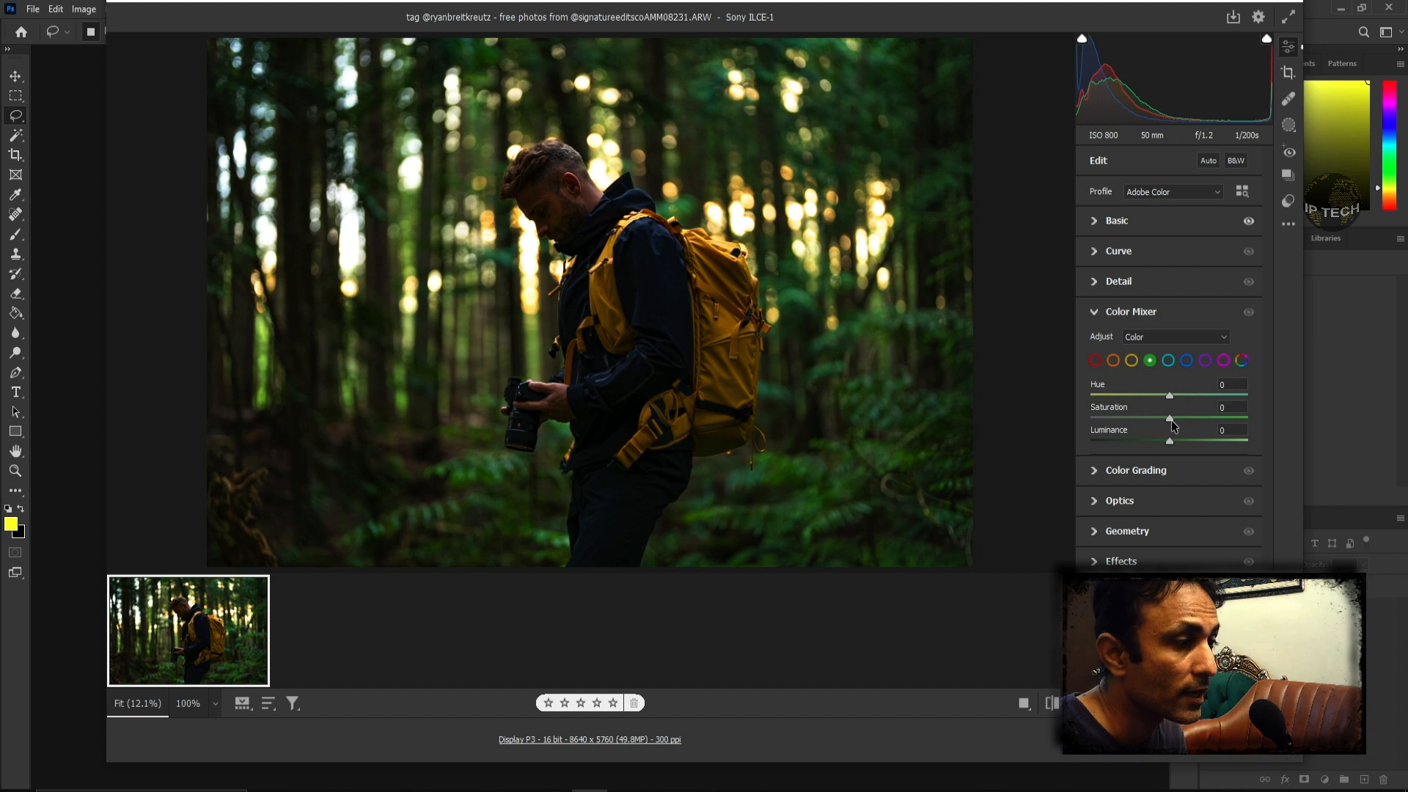
Test the greens at Saturation -47 and Luminance -64, and reset both values to 0
{"action": "left_click_drag", "start_coordinate": [1172, 420], "coordinate": [1134, 421]}
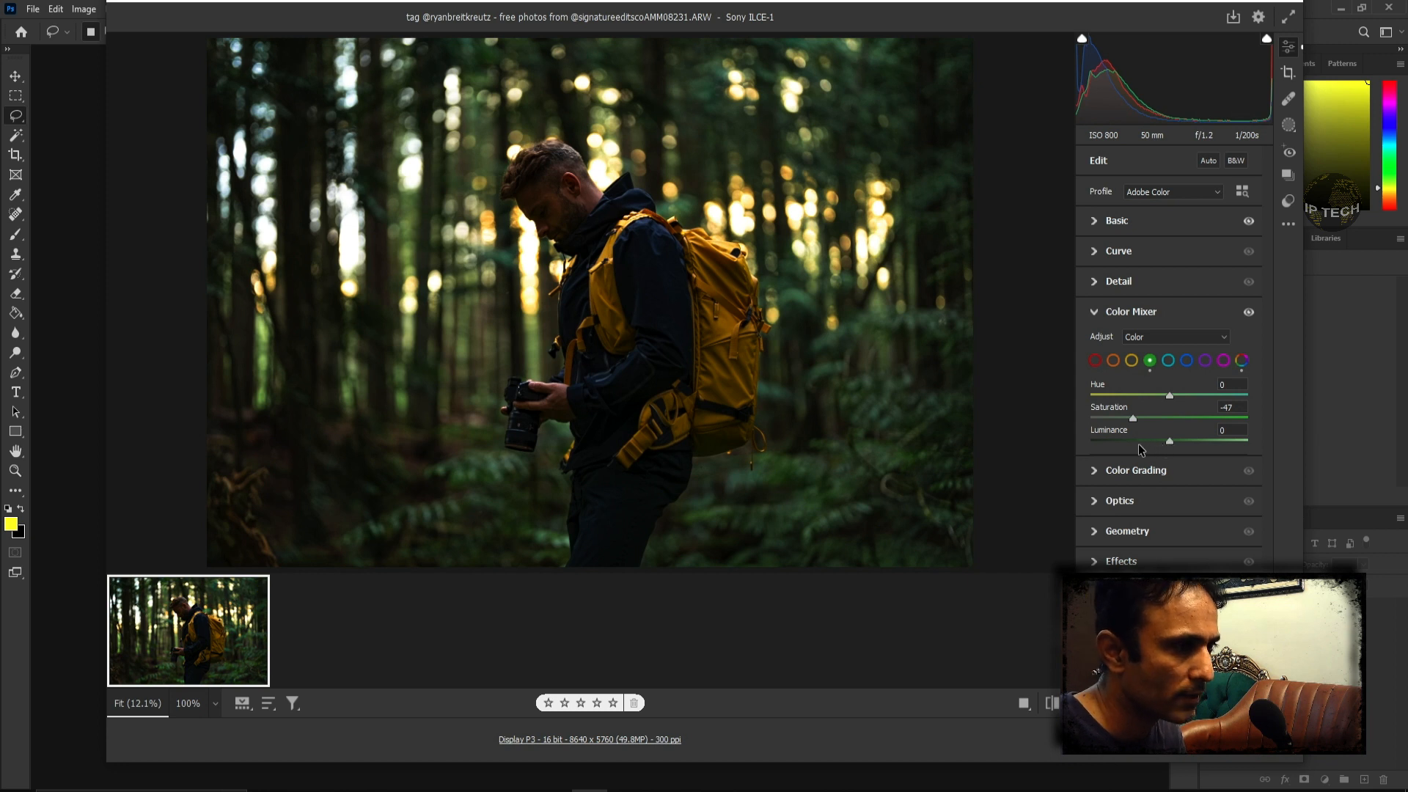
{"action": "left_click_drag", "start_coordinate": [1171, 442], "coordinate": [1122, 445]}
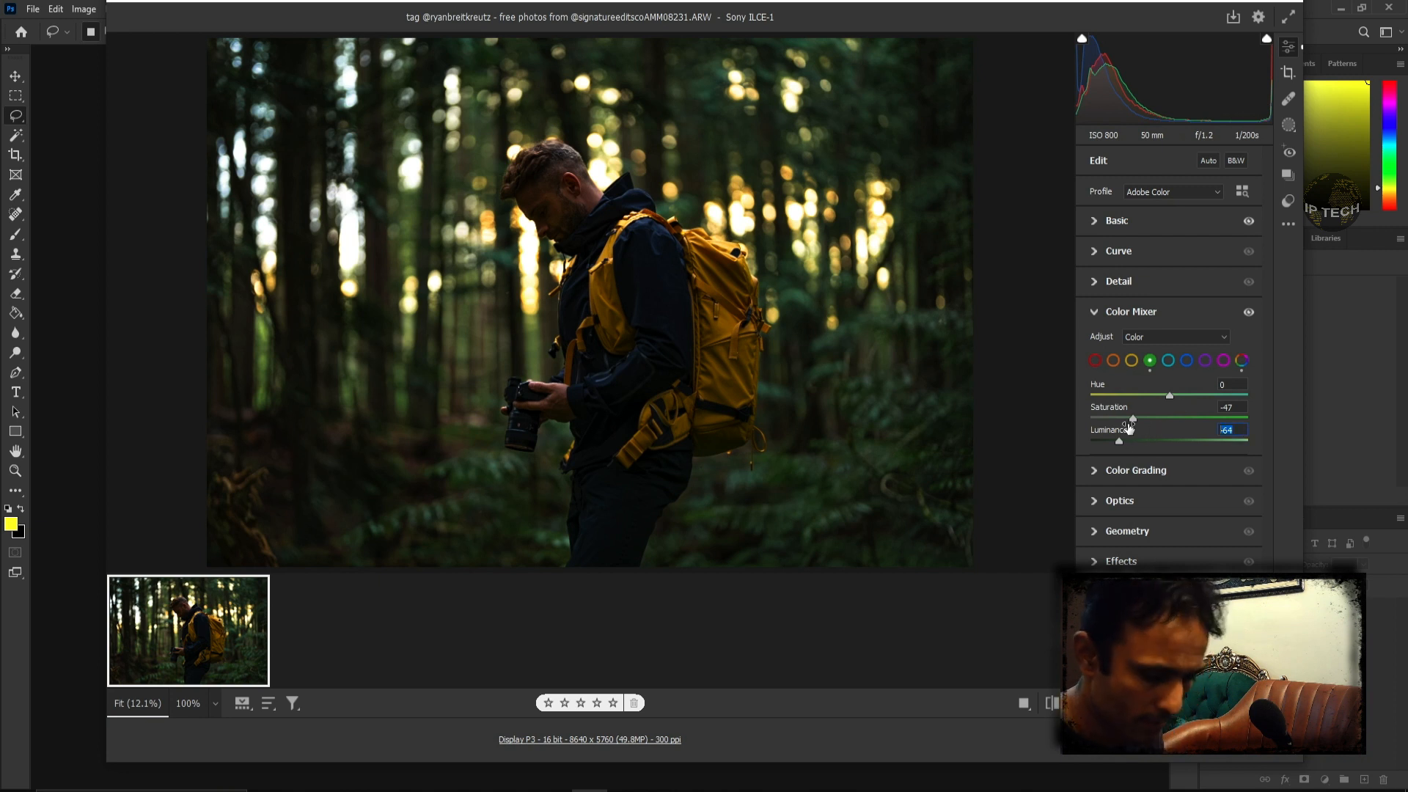
{"action": "left_click_drag", "start_coordinate": [1120, 441], "coordinate": [1169, 441]}
{"action": "left_click_drag", "start_coordinate": [1239, 403], "coordinate": [1168, 398]}
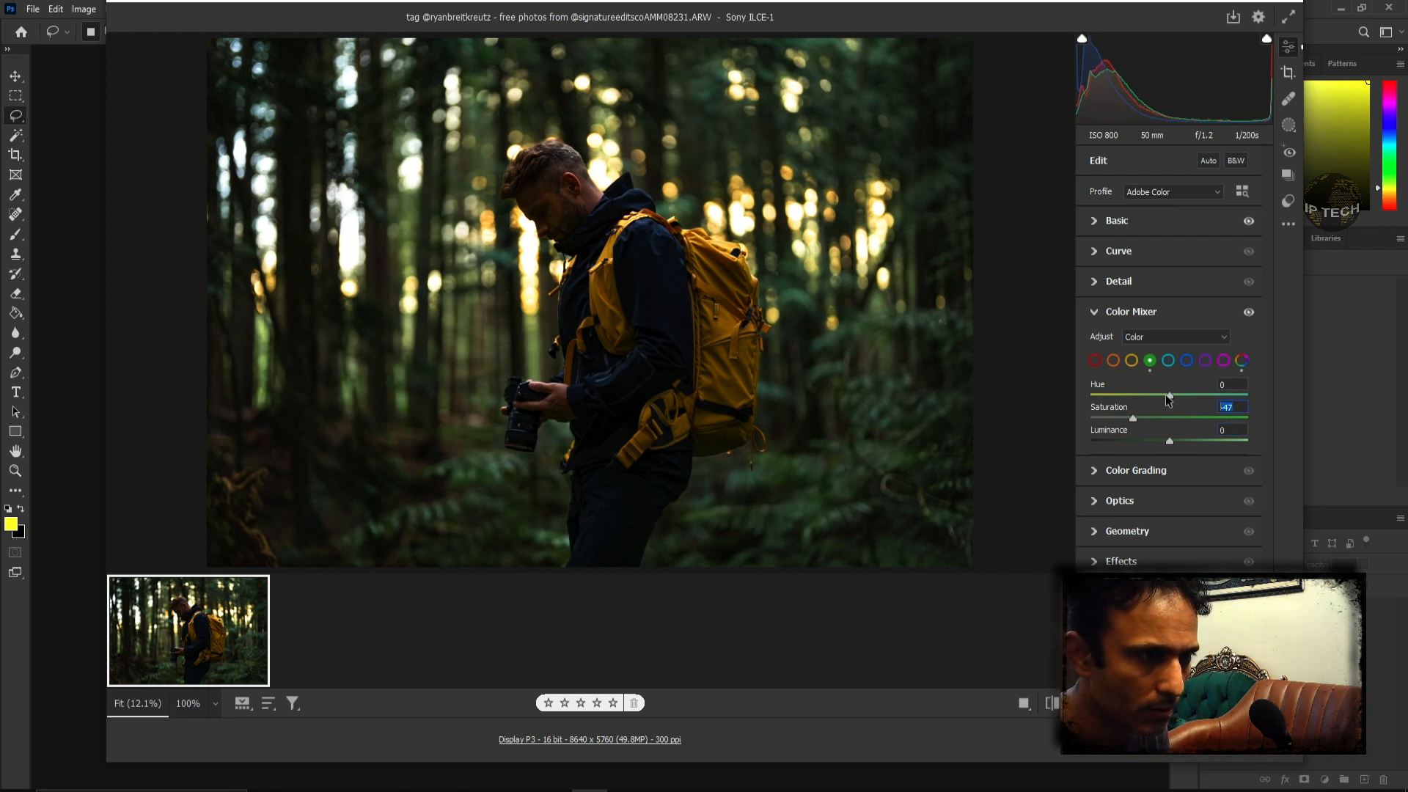
{"action": "type", "text": "0"}
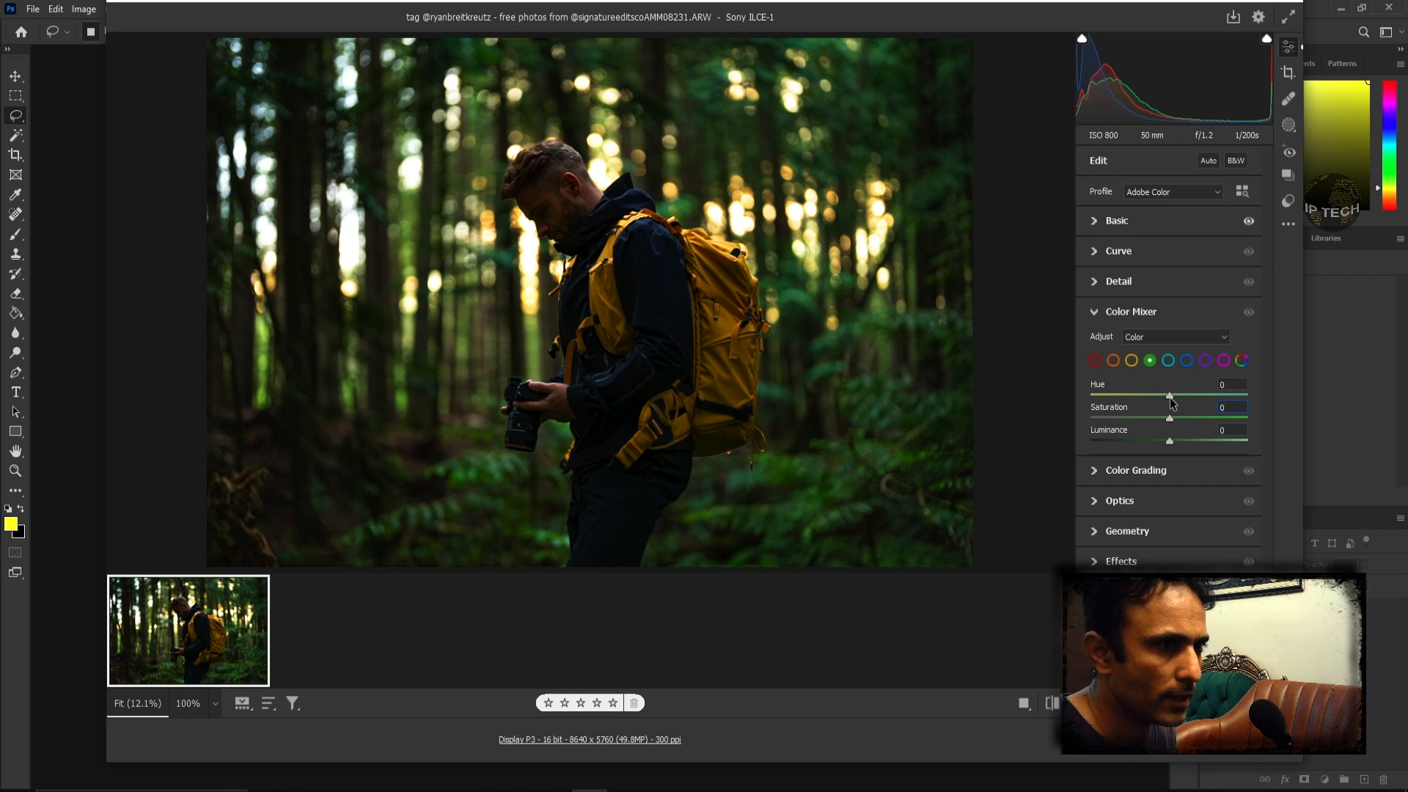
Set the greens to Hue -26, Saturation +16 and Luminance +13, and the yellows to Hue +9 and Saturation +21
{"action": "mouse_move", "coordinate": [1171, 397]}
{"action": "left_mouse_down"}
{"action": "mouse_move", "coordinate": [1090, 397]}
{"action": "mouse_move", "coordinate": [1203, 415]}
{"action": "mouse_move", "coordinate": [1149, 409]}
{"action": "left_mouse_up"}
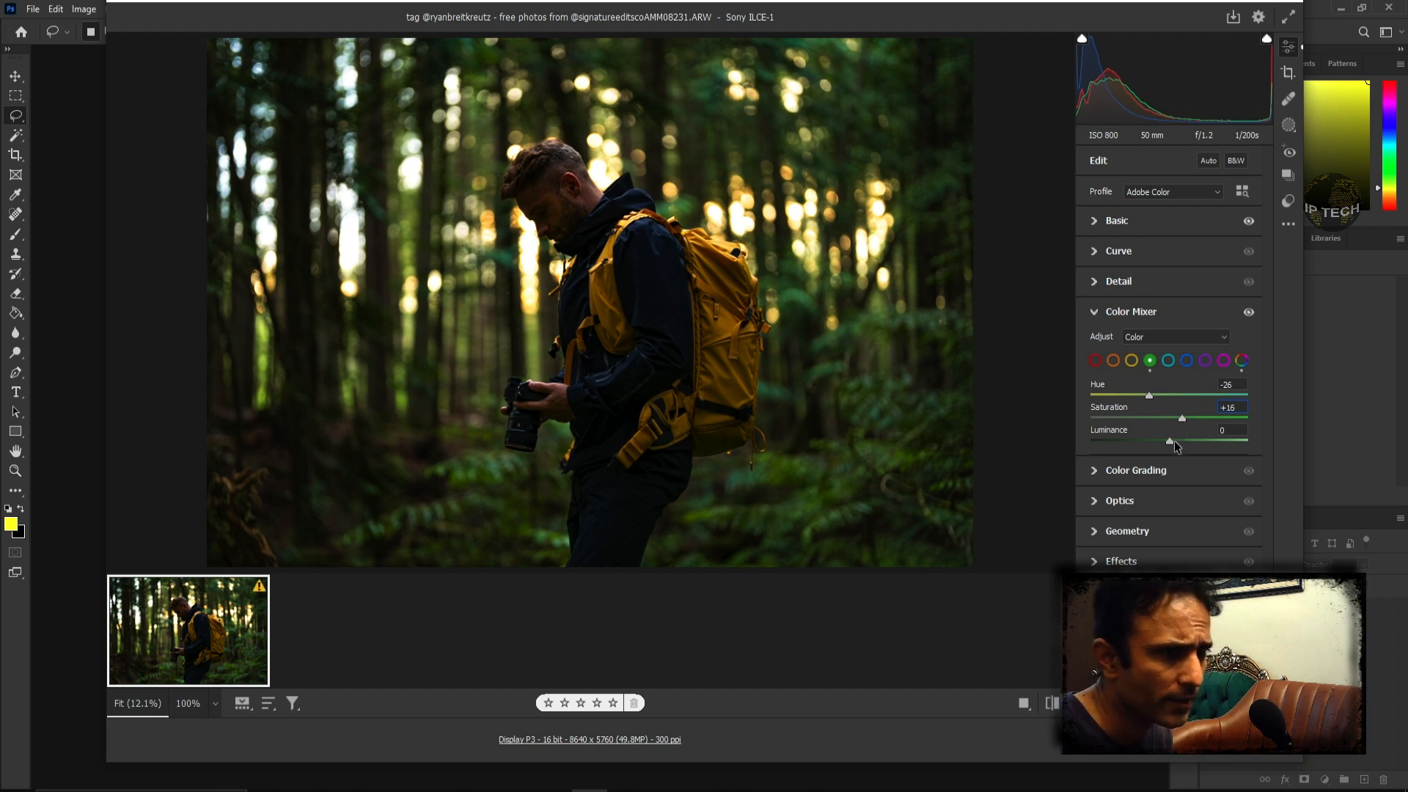
{"action": "left_click_drag", "start_coordinate": [1170, 441], "coordinate": [1180, 442]}
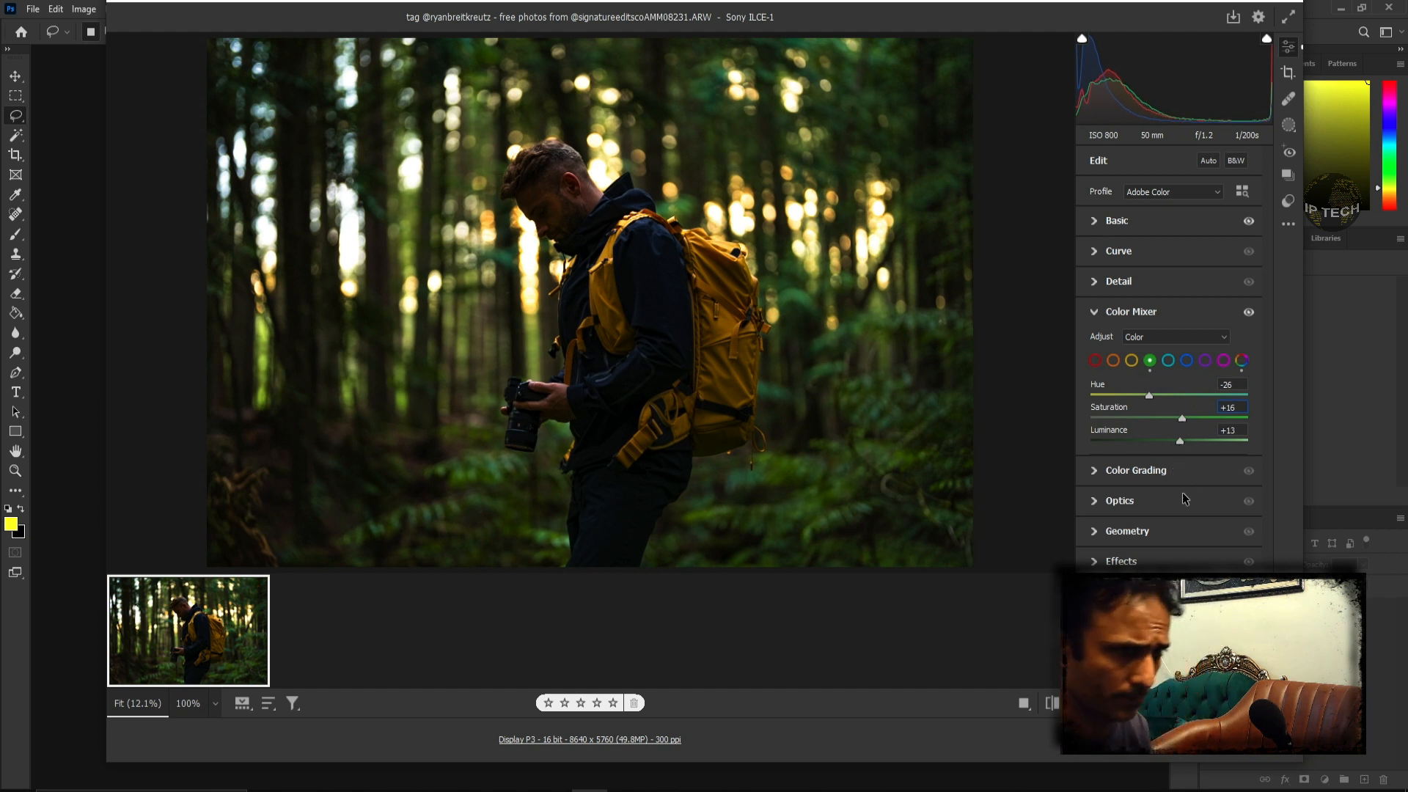
{"action": "left_click", "coordinate": [1132, 362]}
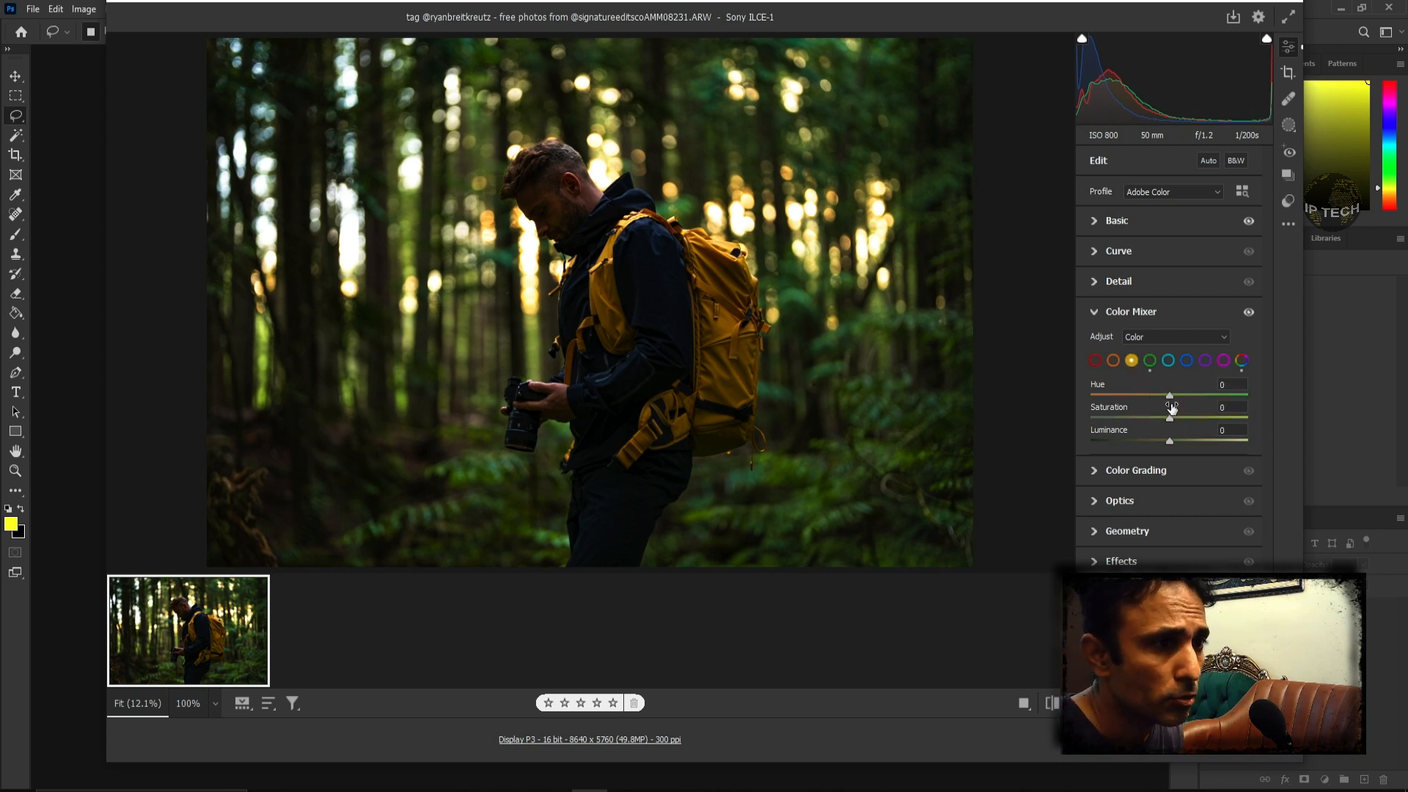
{"action": "left_click_drag", "start_coordinate": [1170, 395], "coordinate": [1186, 420]}
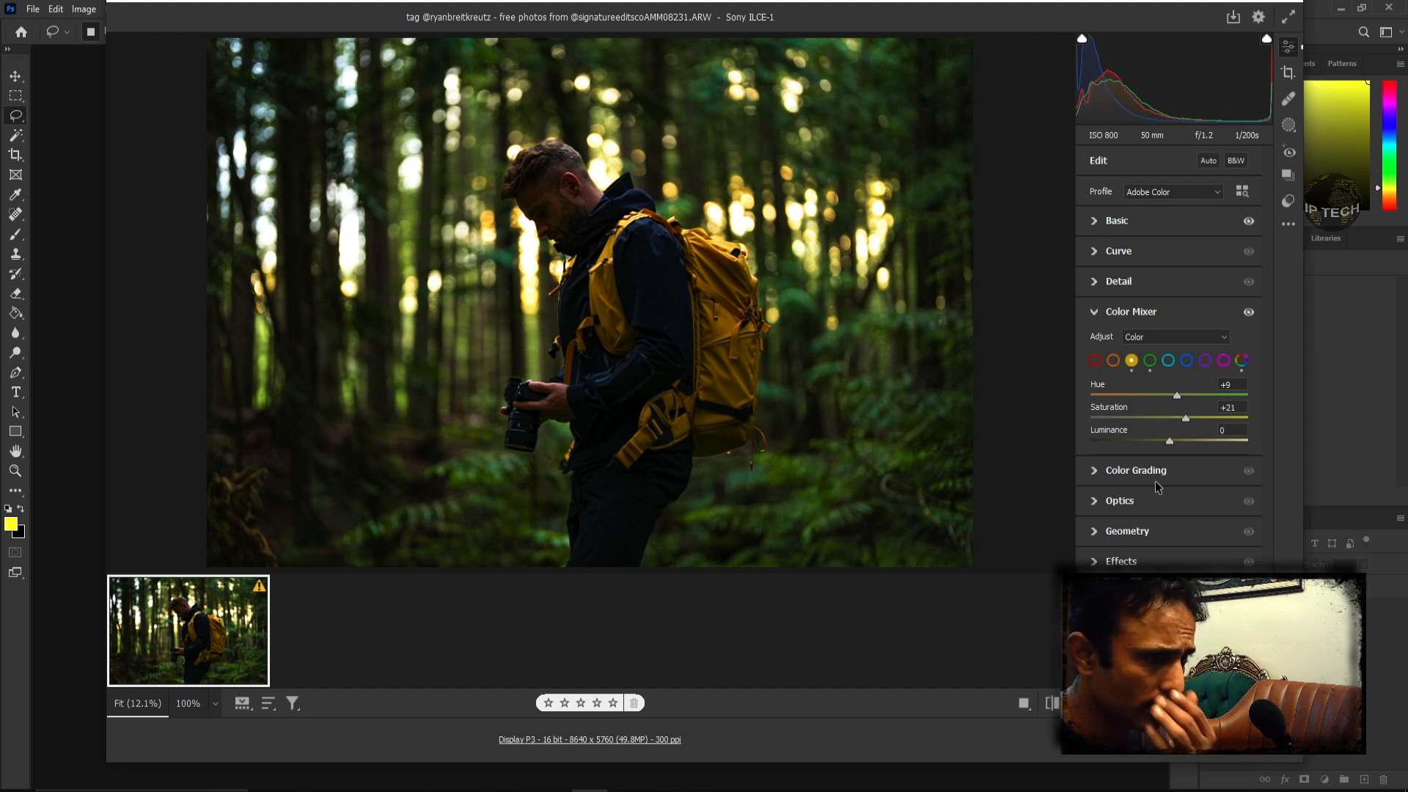
{"action": "left_click", "coordinate": [1094, 314]}
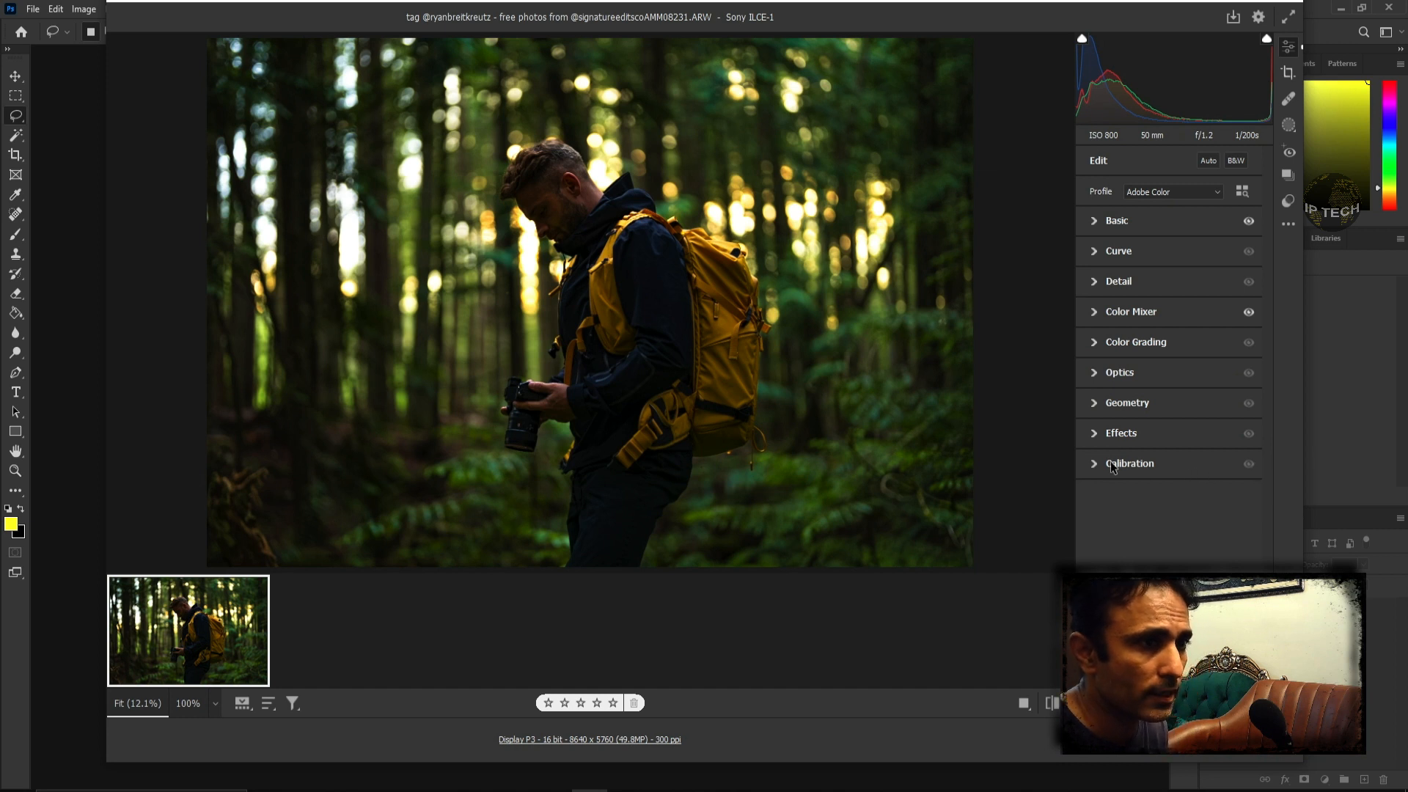
{"action": "left_click", "coordinate": [1093, 434]}
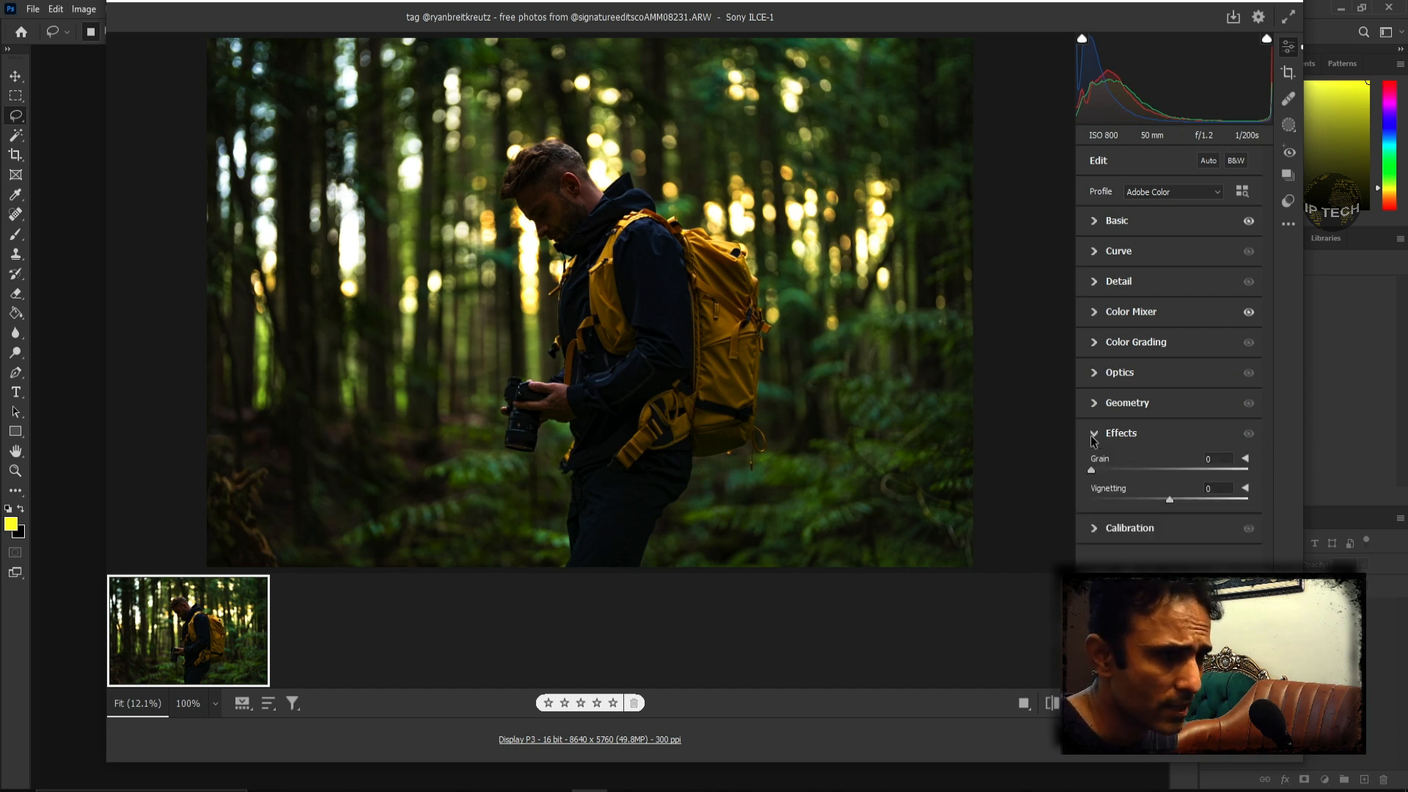
{"action": "left_click", "coordinate": [1092, 439]}
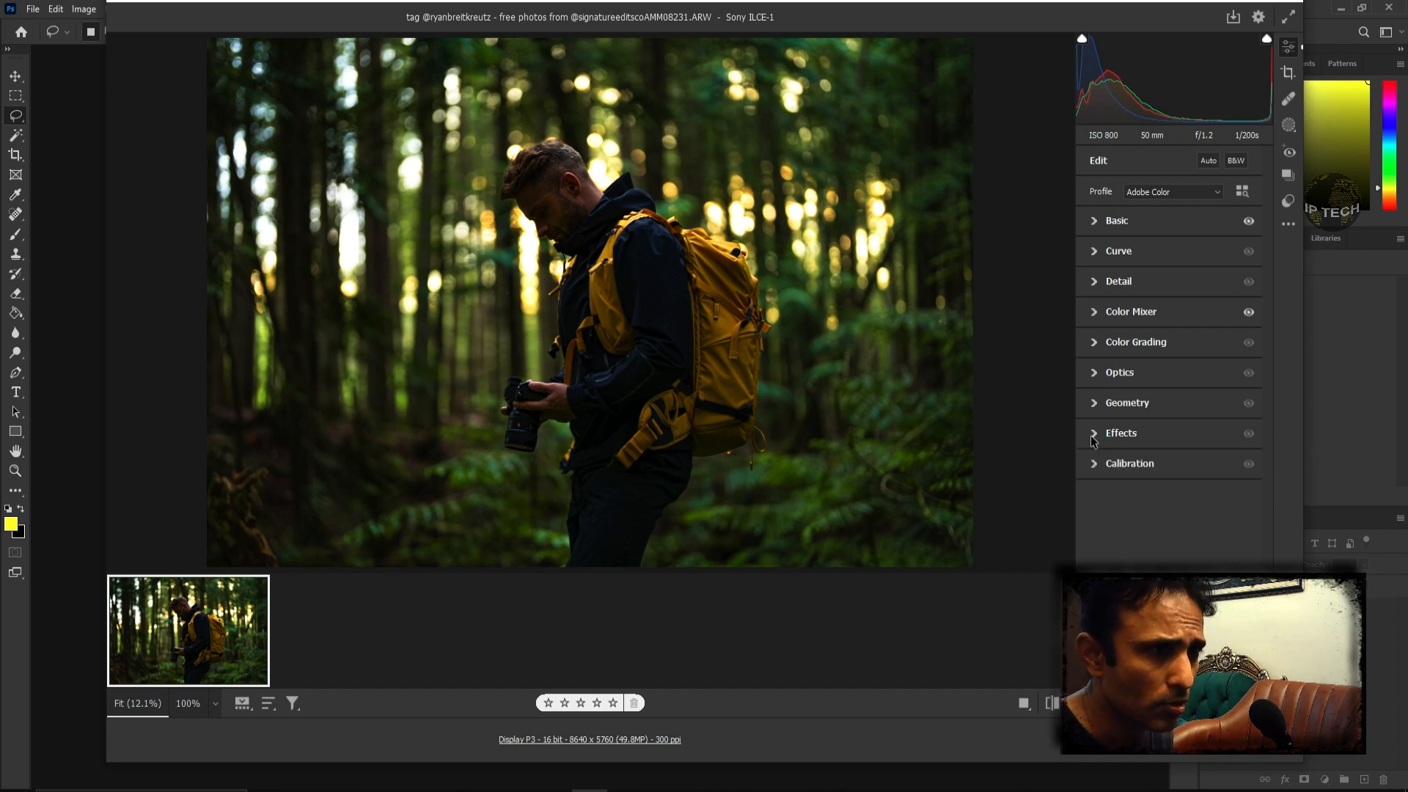
Add a midpoint to the green channel curve and raise it slightly to input 125, output 130
{"action": "left_click", "coordinate": [1095, 254]}
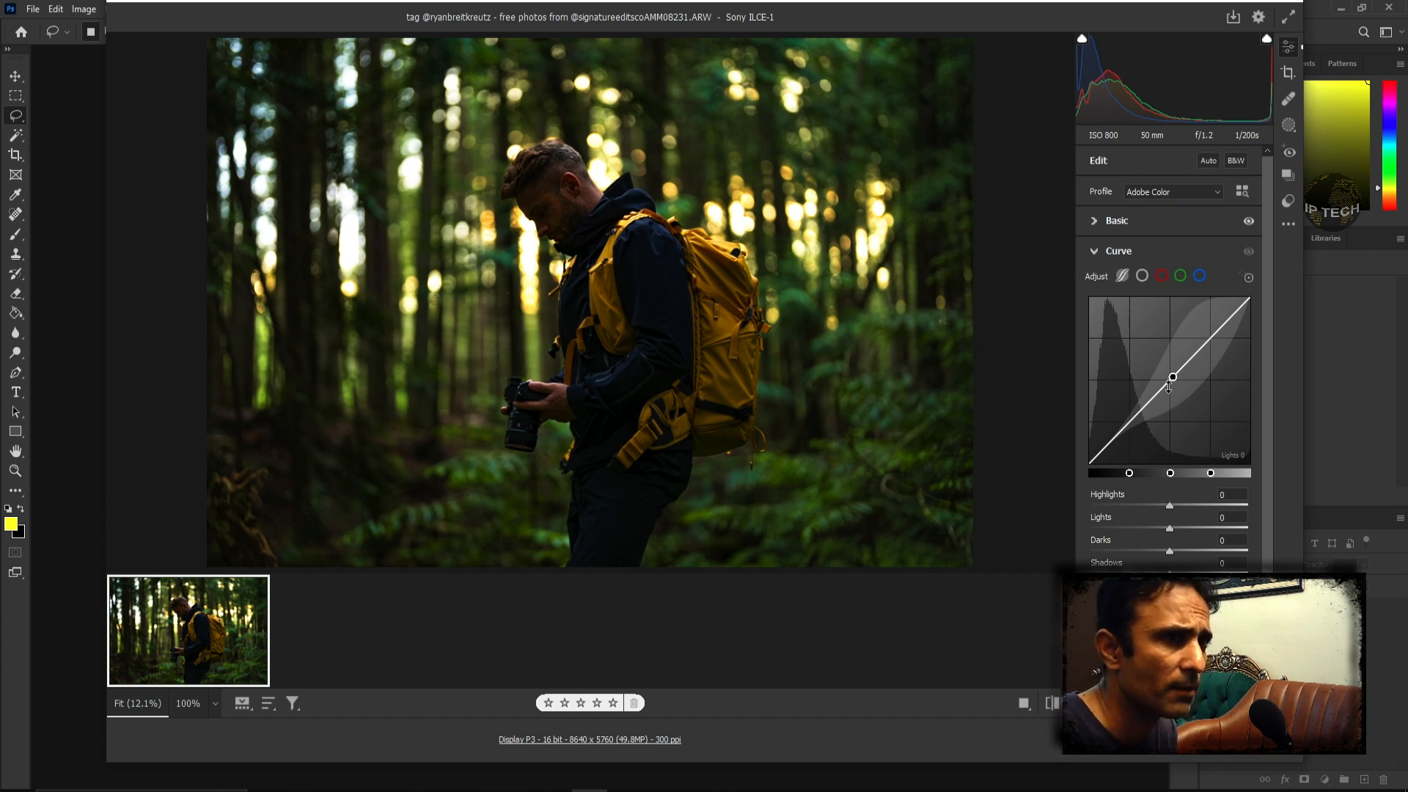
{"action": "left_click", "coordinate": [1180, 276]}
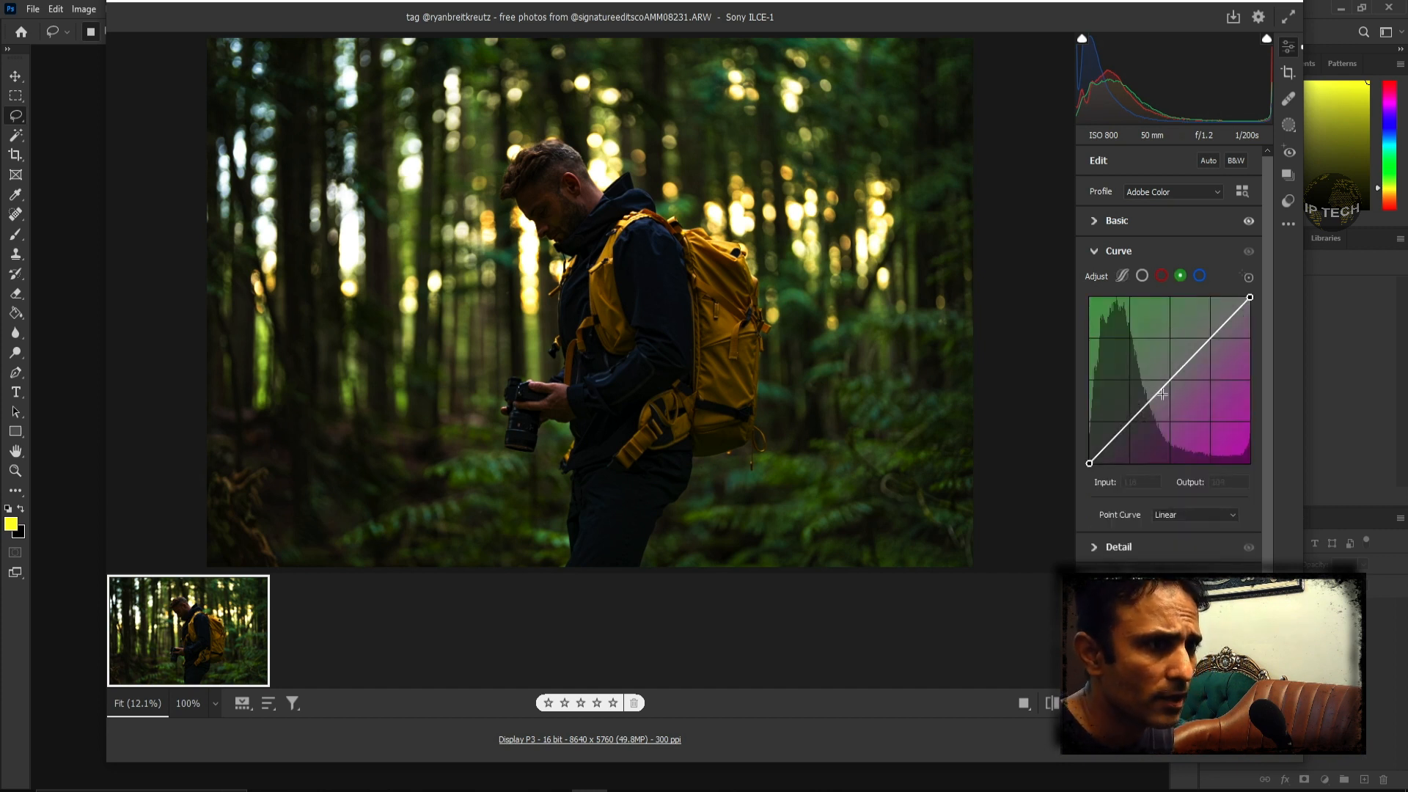
{"action": "left_click", "coordinate": [1170, 380]}
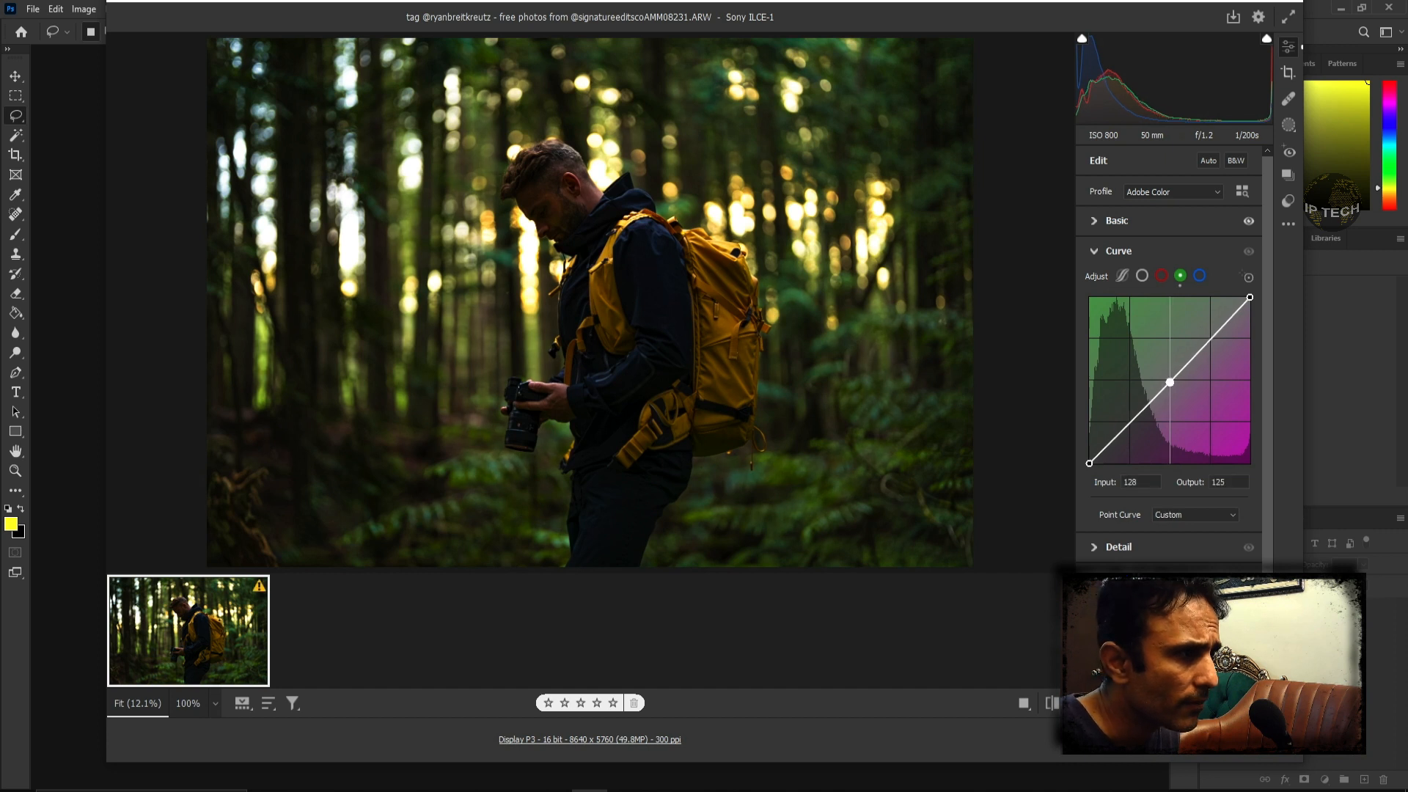
{"action": "left_click_drag", "start_coordinate": [1170, 382], "coordinate": [1167, 378]}
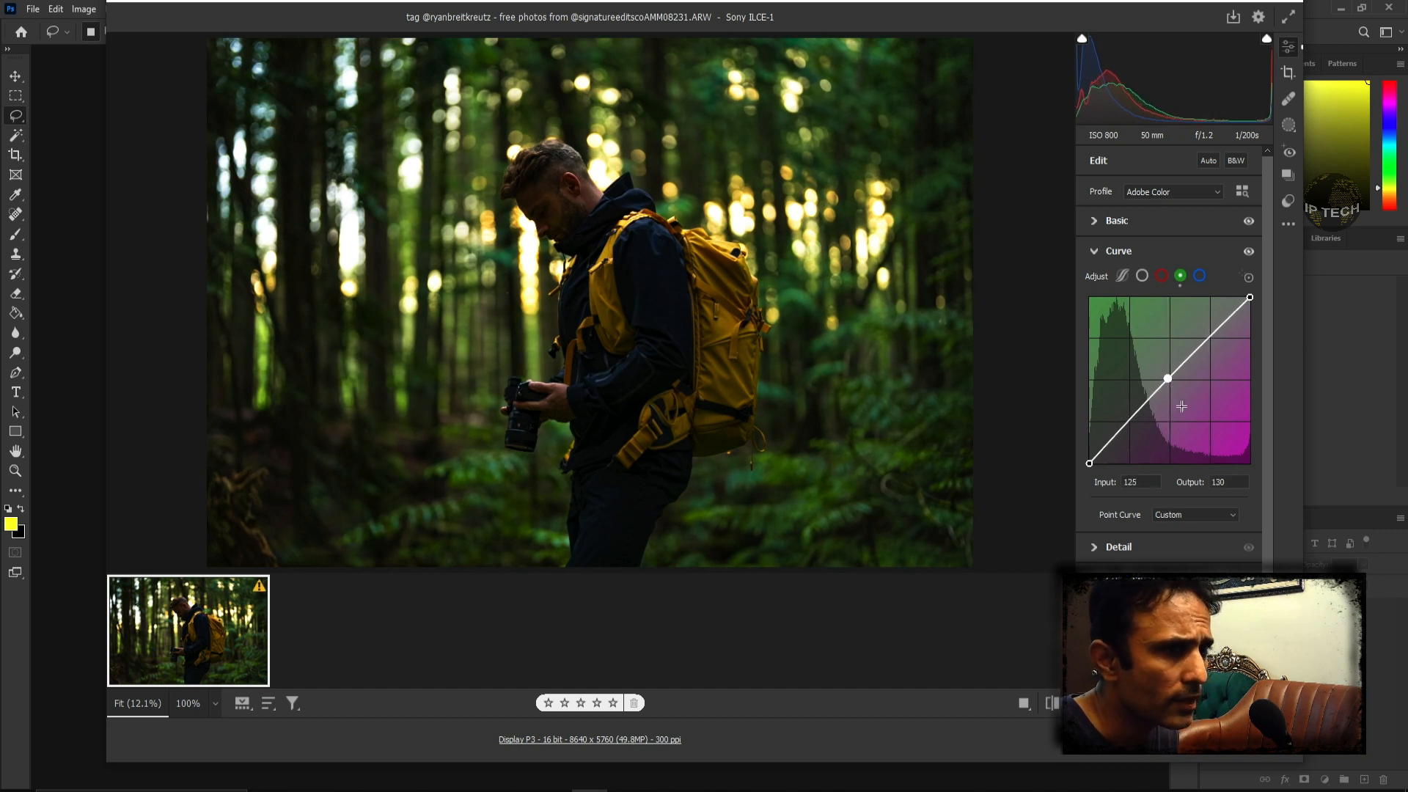
Brighten the midtones on the overall point curve by placing a midpoint at input 121, output 137
{"action": "left_click", "coordinate": [1141, 280]}
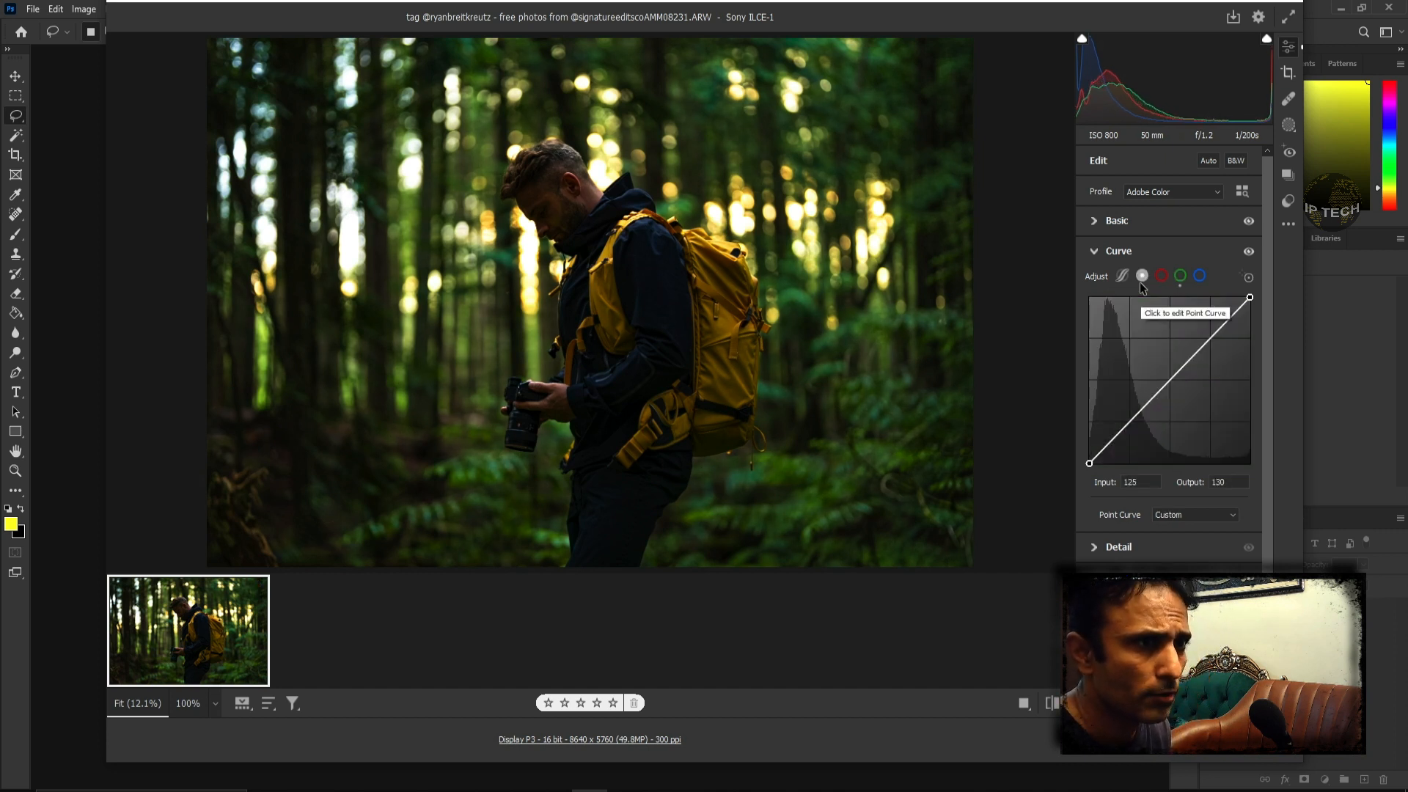
{"action": "left_click", "coordinate": [1169, 379]}
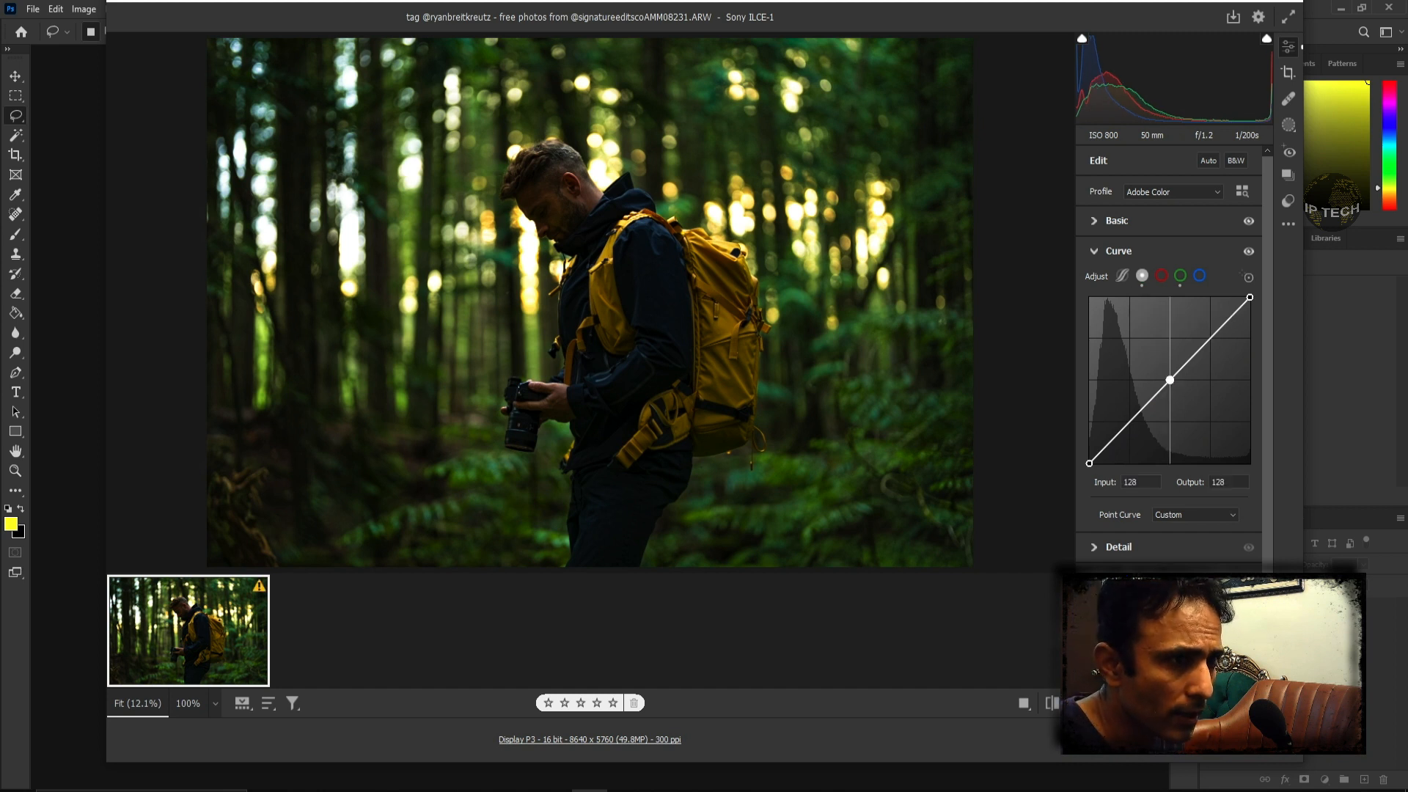
{"action": "left_click_drag", "start_coordinate": [1170, 379], "coordinate": [1165, 374]}
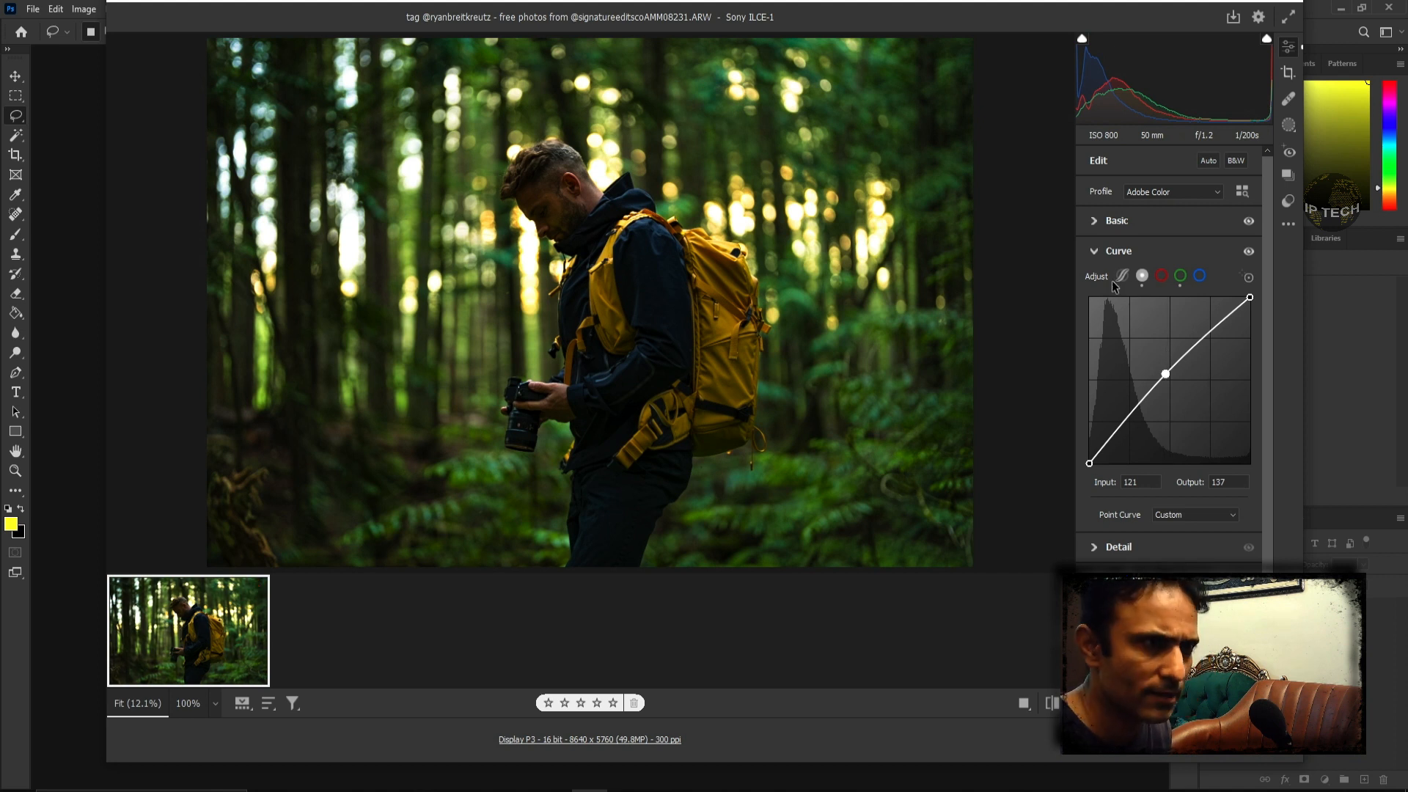
{"action": "left_click", "coordinate": [1094, 252]}
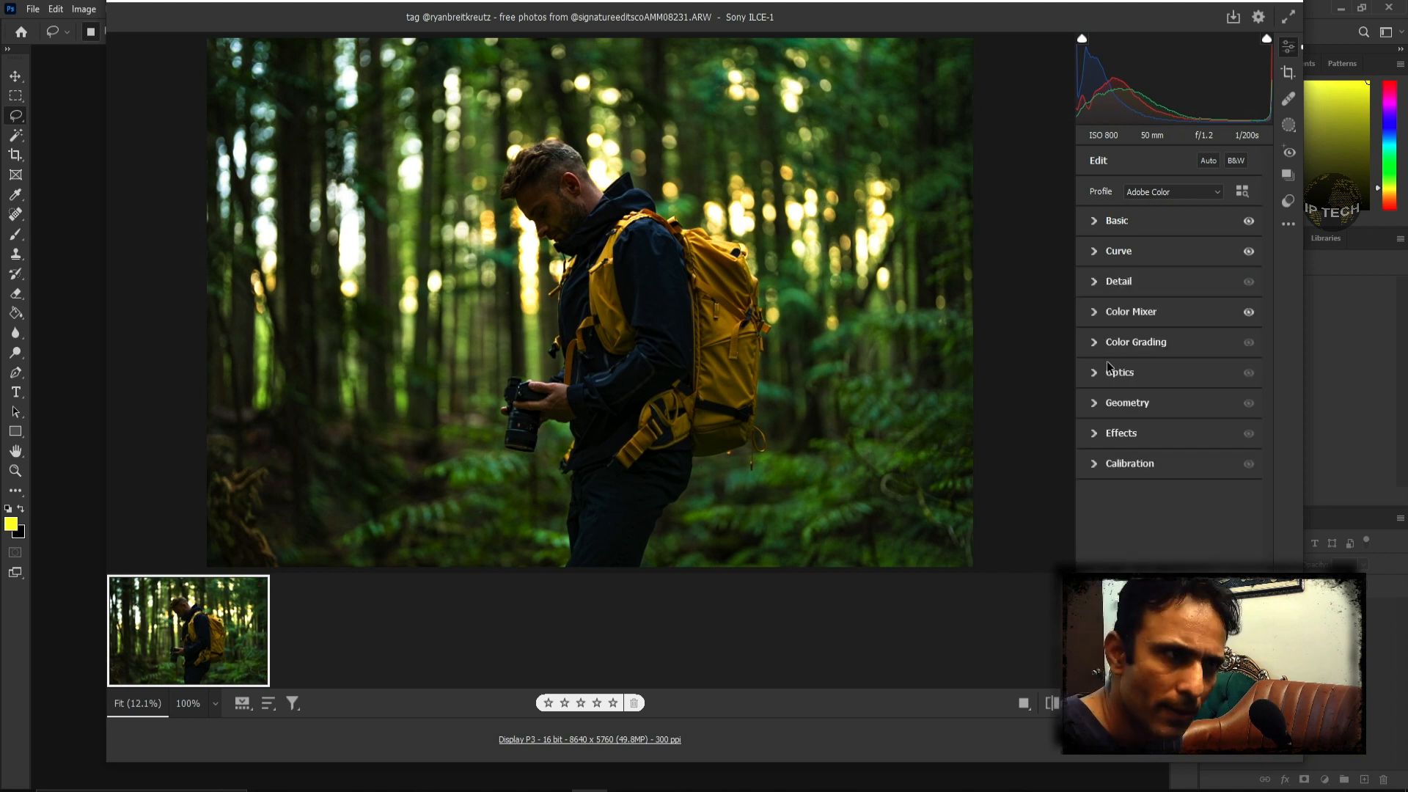
Warm the photo to a Temperature of 6700 and compare the before and after versions side by side
{"action": "left_click", "coordinate": [1097, 220]}
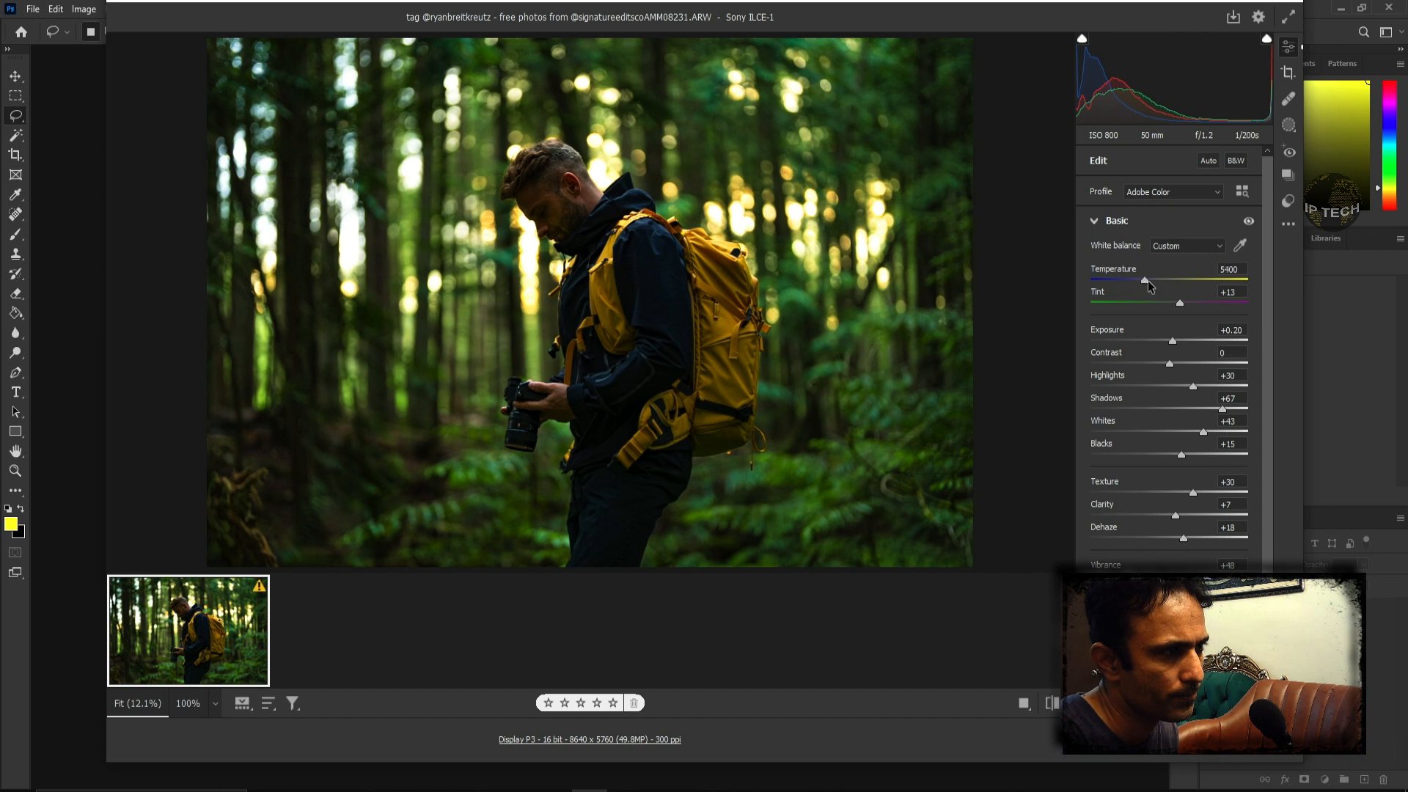
{"action": "left_click_drag", "start_coordinate": [1163, 280], "coordinate": [1165, 284]}
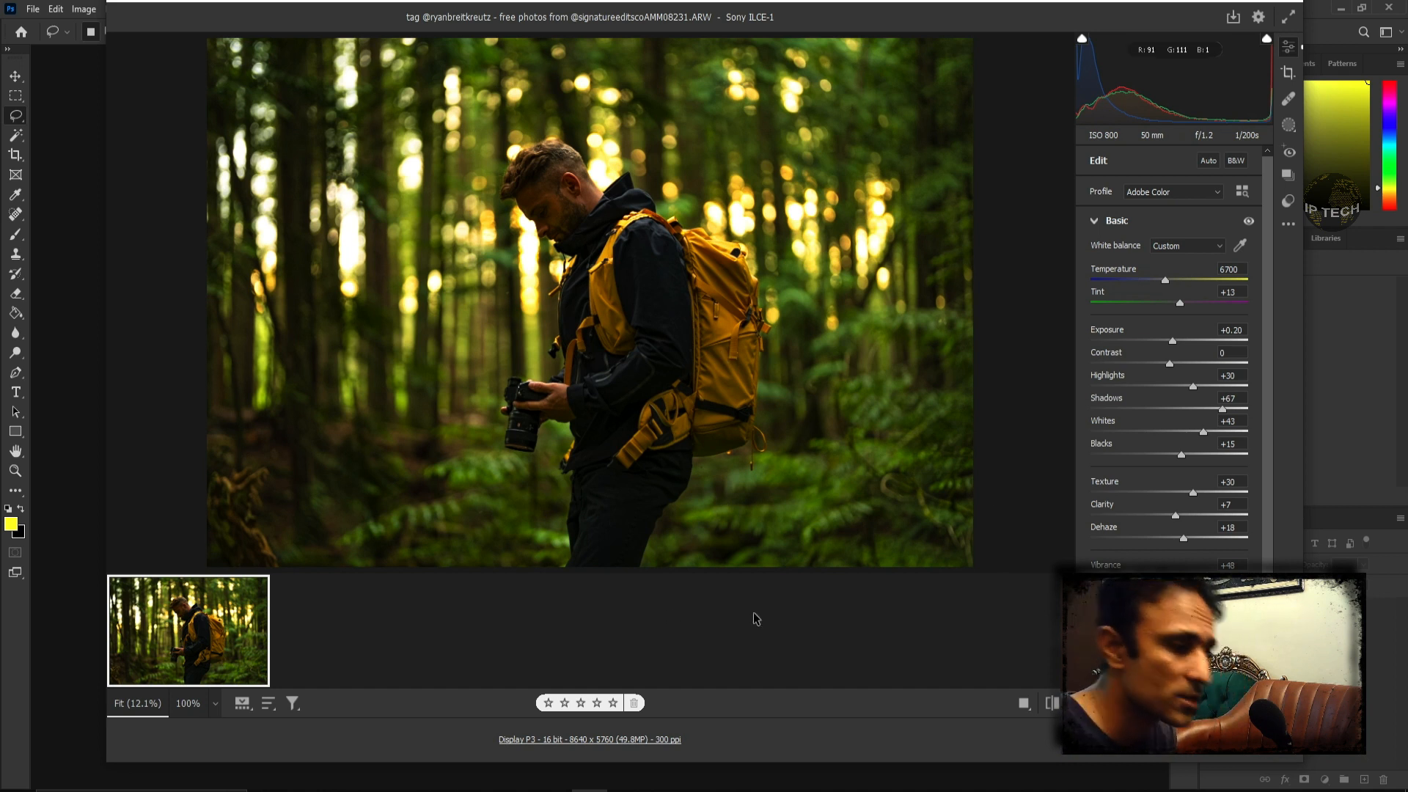
{"action": "left_click", "coordinate": [1029, 704]}
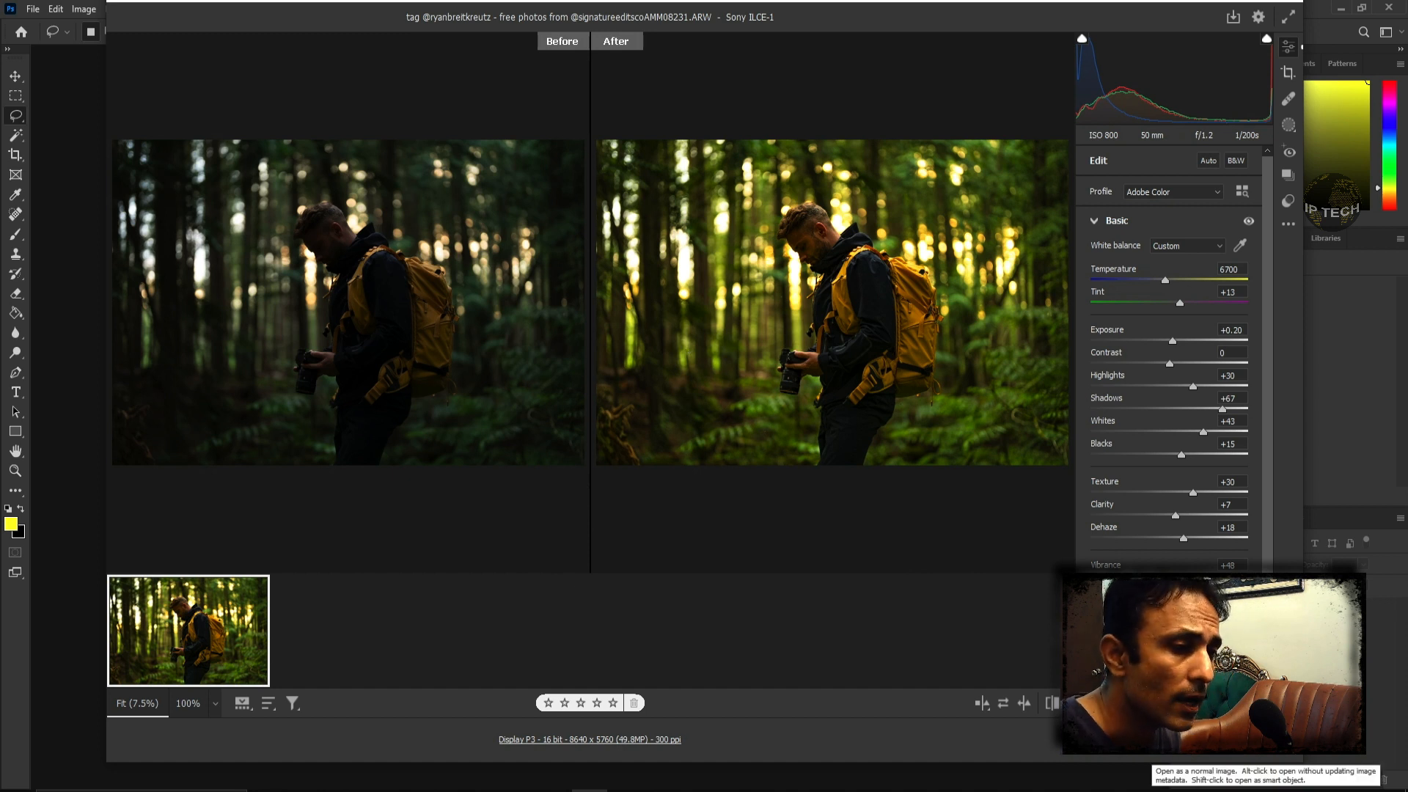
Open the edited photo as a normal image in a floating Photoshop window, and check its image size without changing it
{"action": "left_click", "coordinate": [1232, 740]}
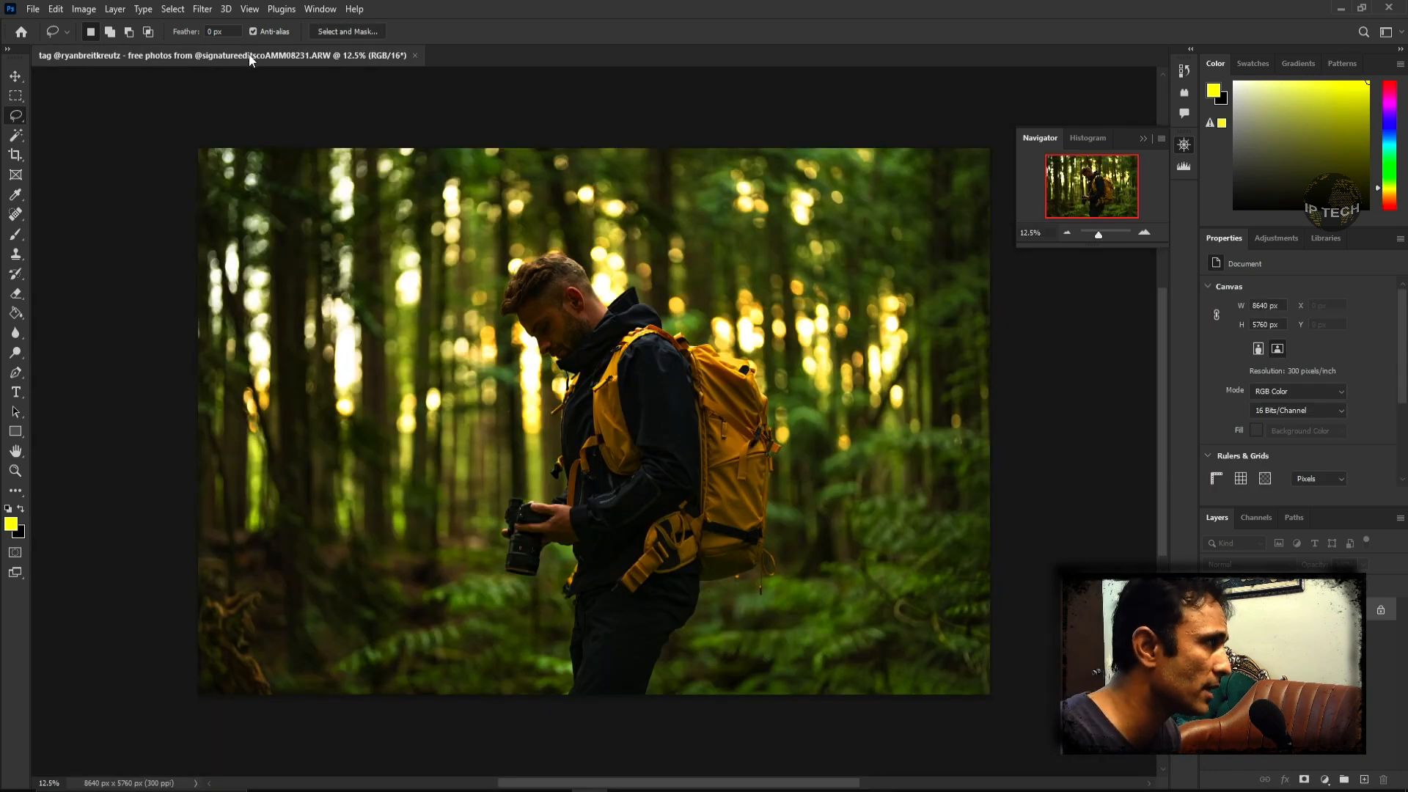
{"action": "left_click_drag", "start_coordinate": [249, 59], "coordinate": [431, 122]}
{"action": "right_click", "coordinate": [432, 122]}
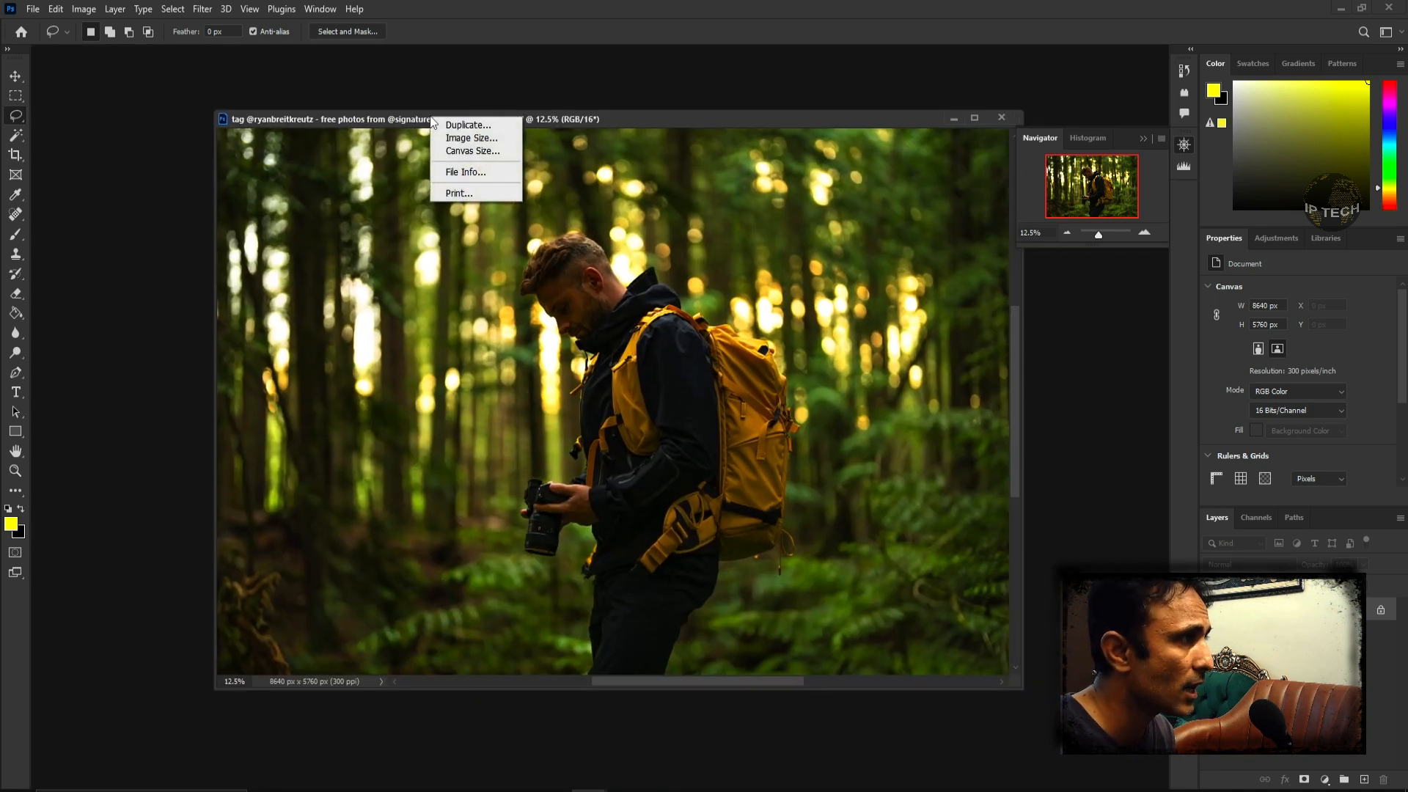
{"action": "left_click", "coordinate": [470, 138]}
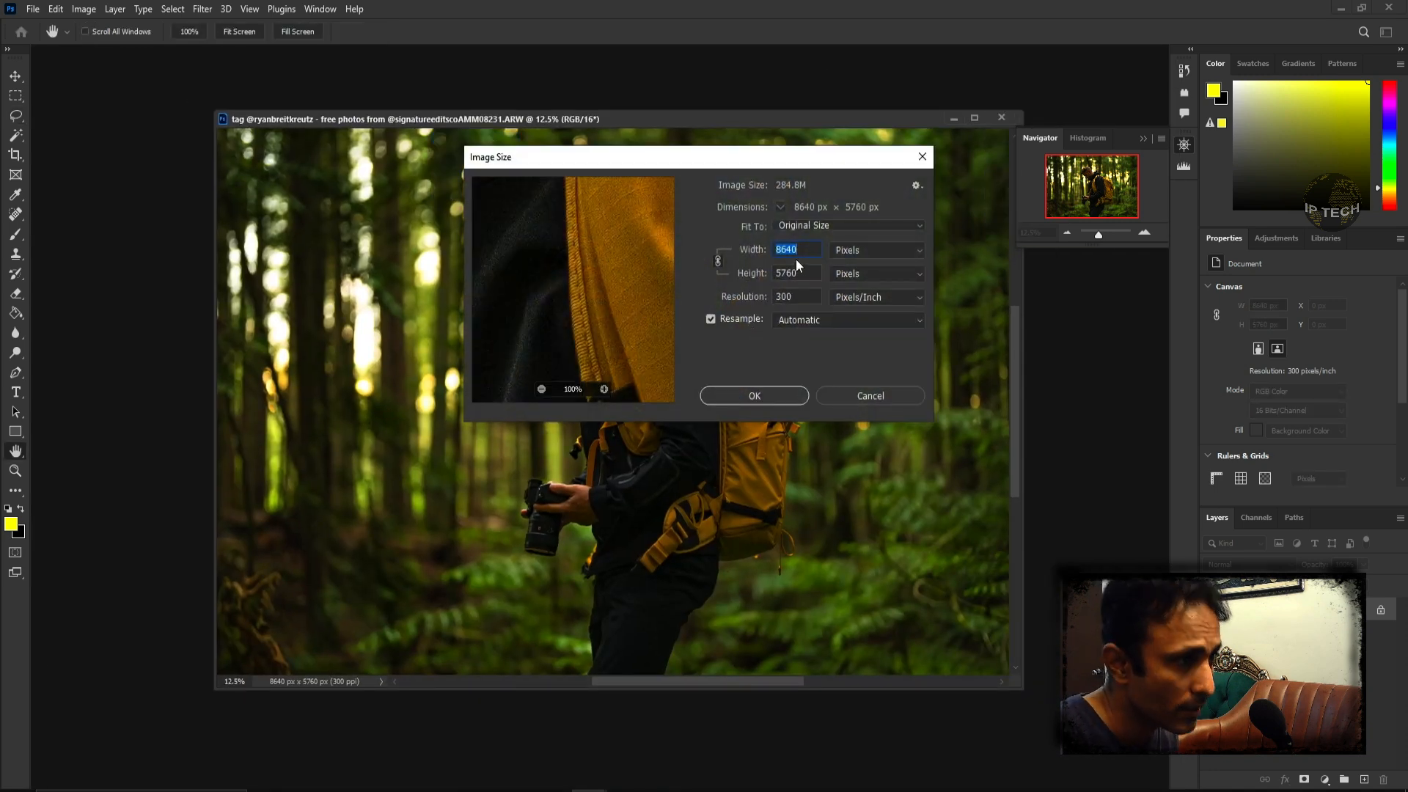
{"action": "left_click", "coordinate": [842, 399]}
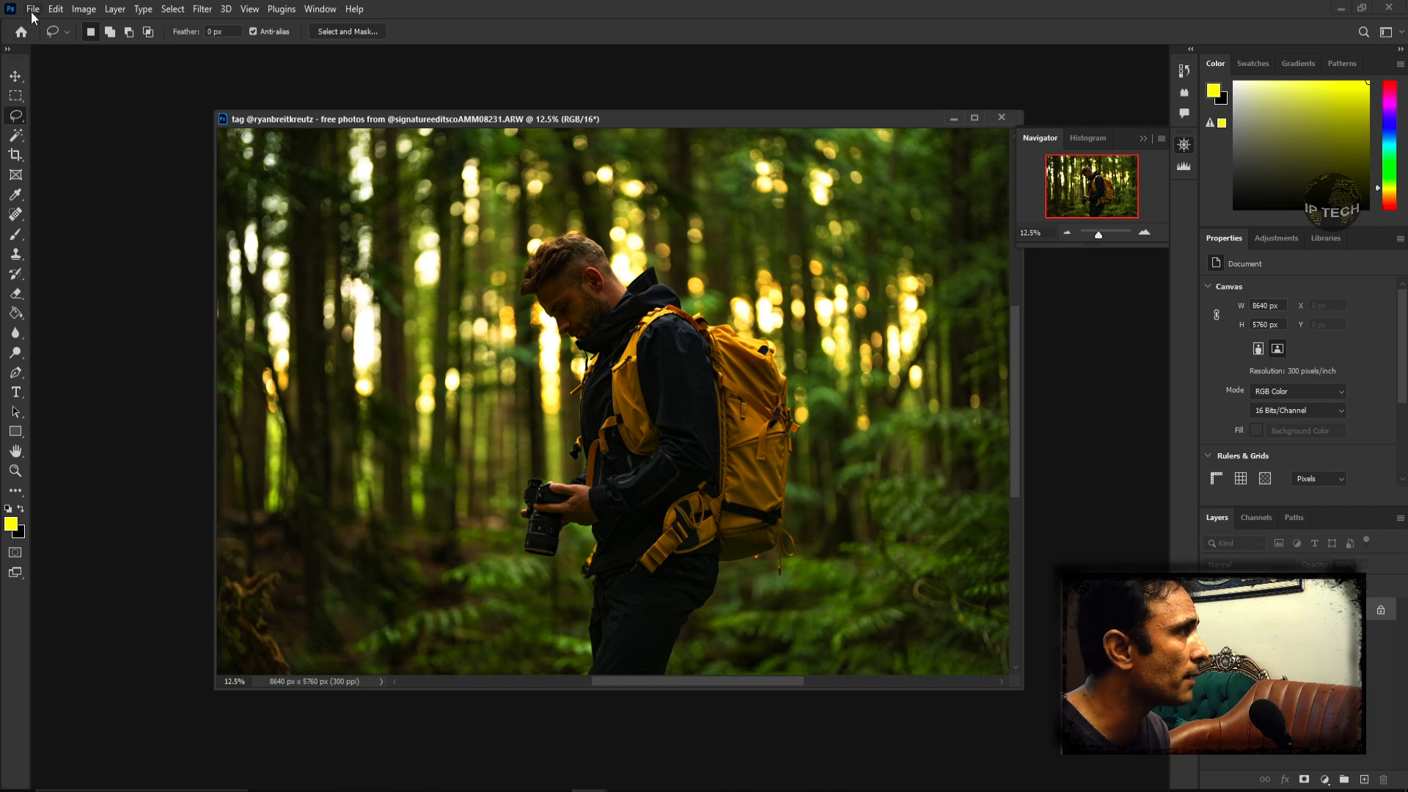
{"action": "left_click", "coordinate": [33, 10]}
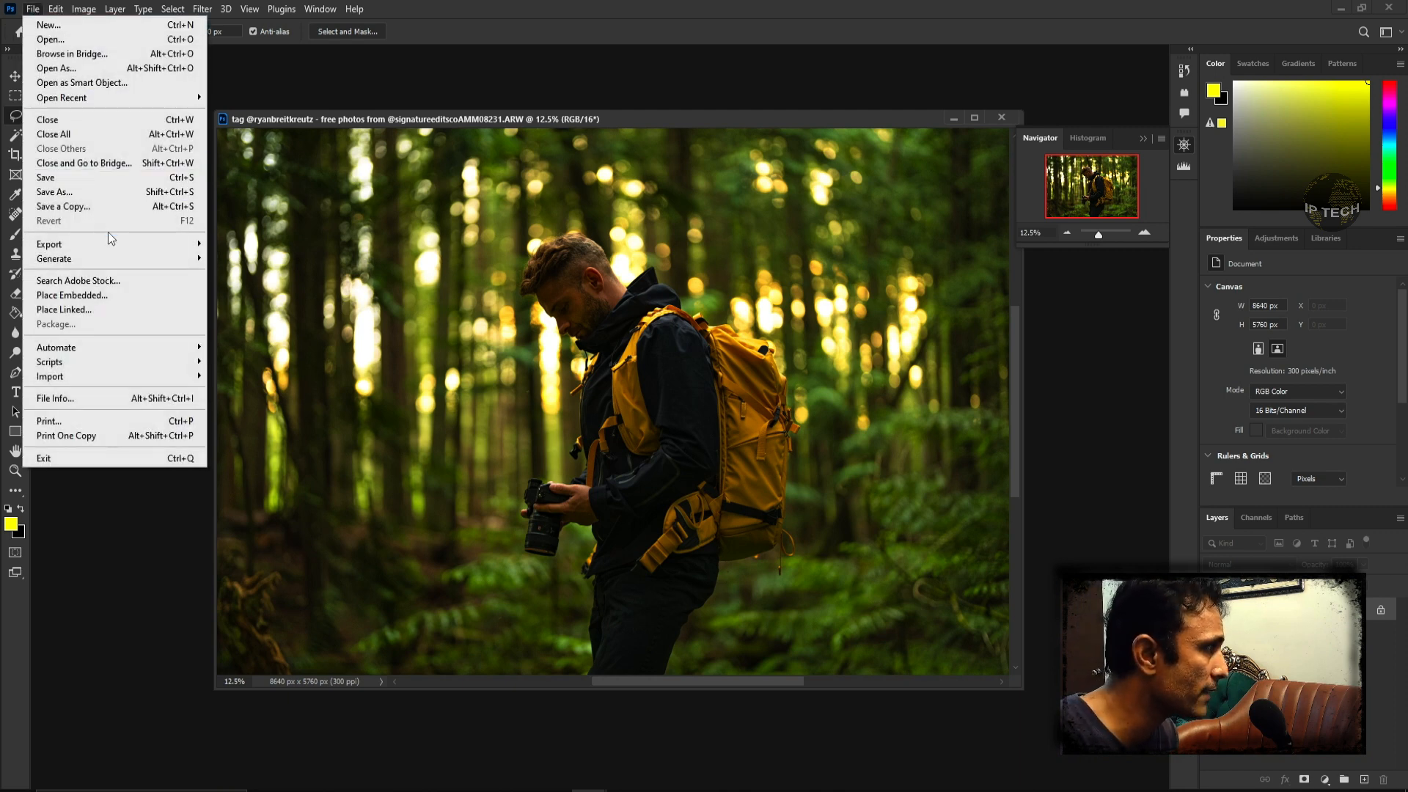
{"action": "mouse_move", "coordinate": [110, 243]}
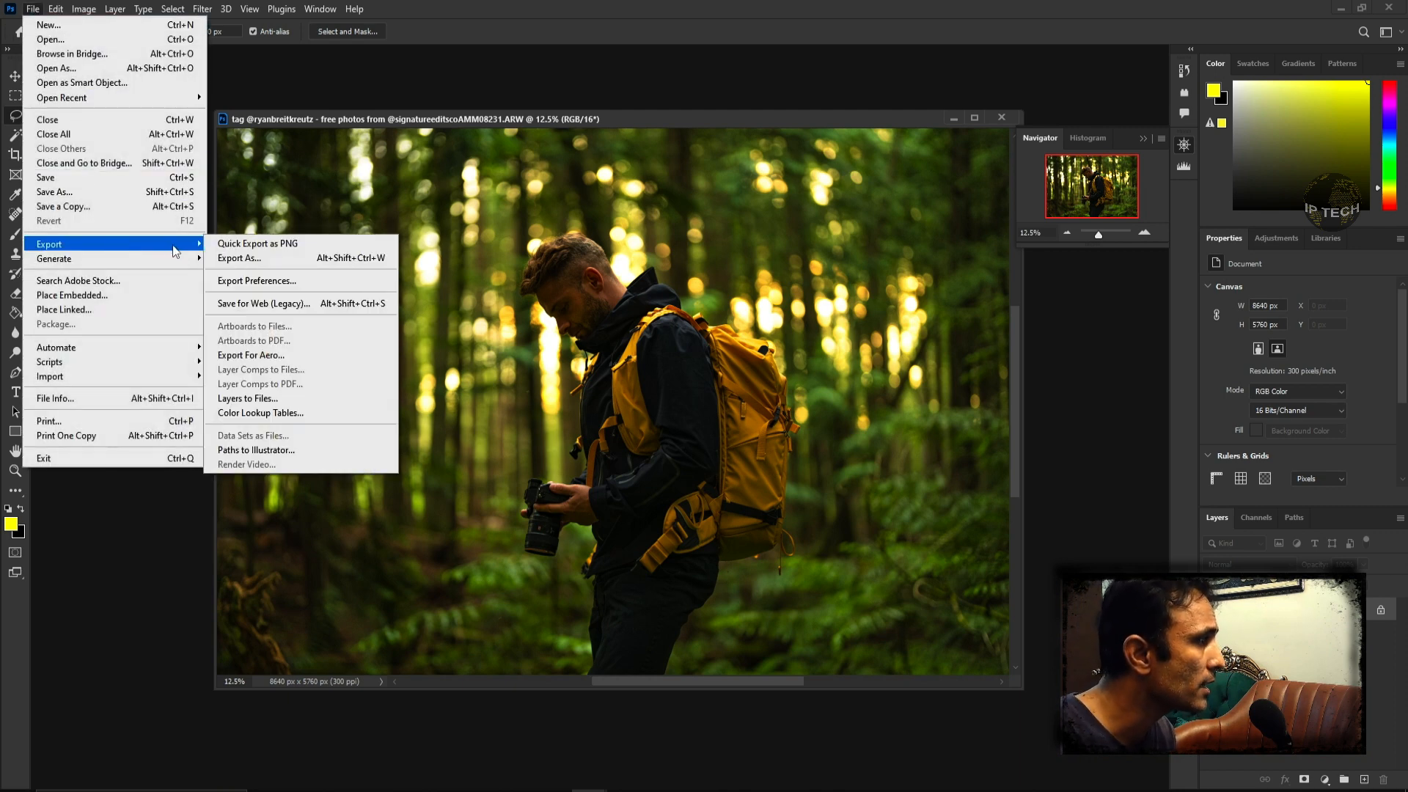
{"action": "left_click", "coordinate": [111, 193]}
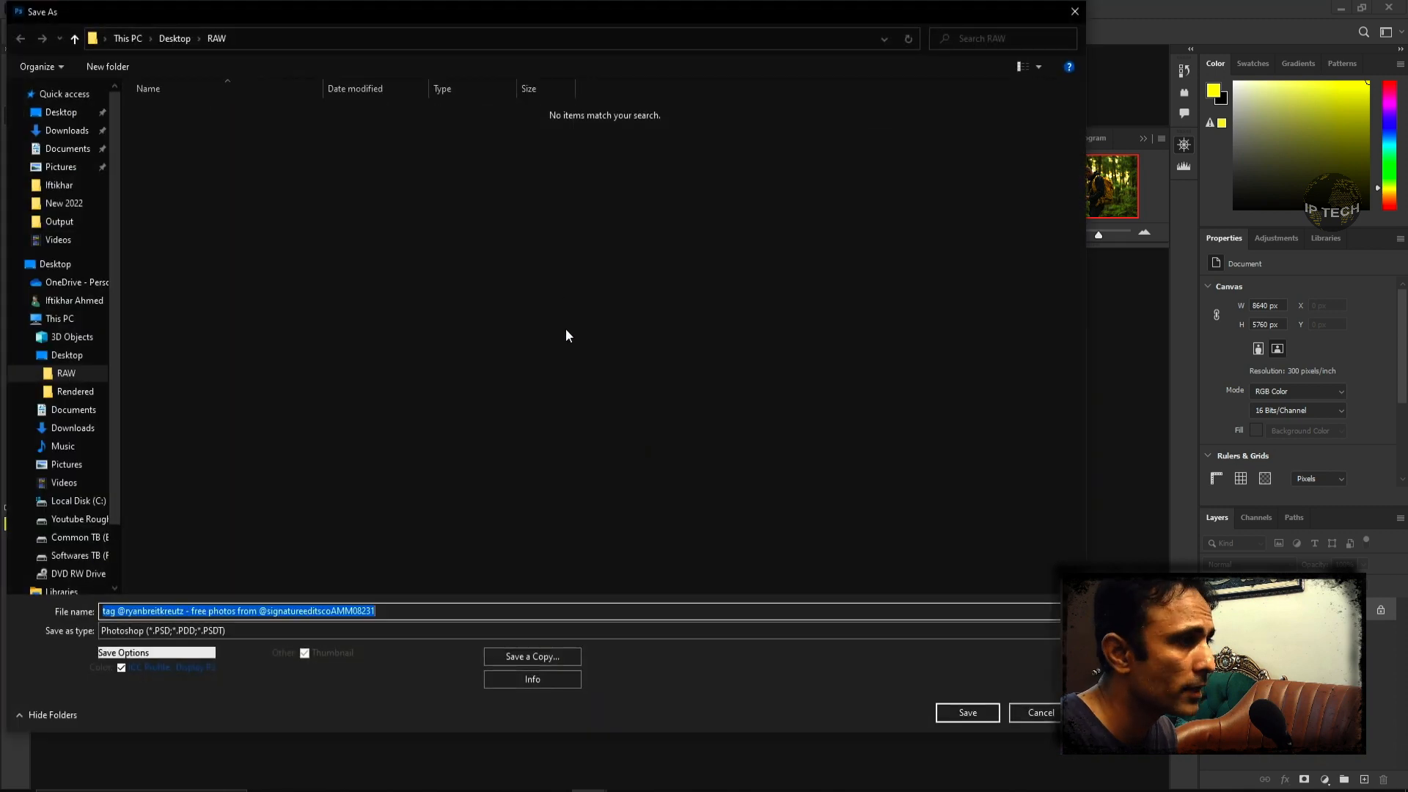
{"action": "left_click", "coordinate": [201, 629]}
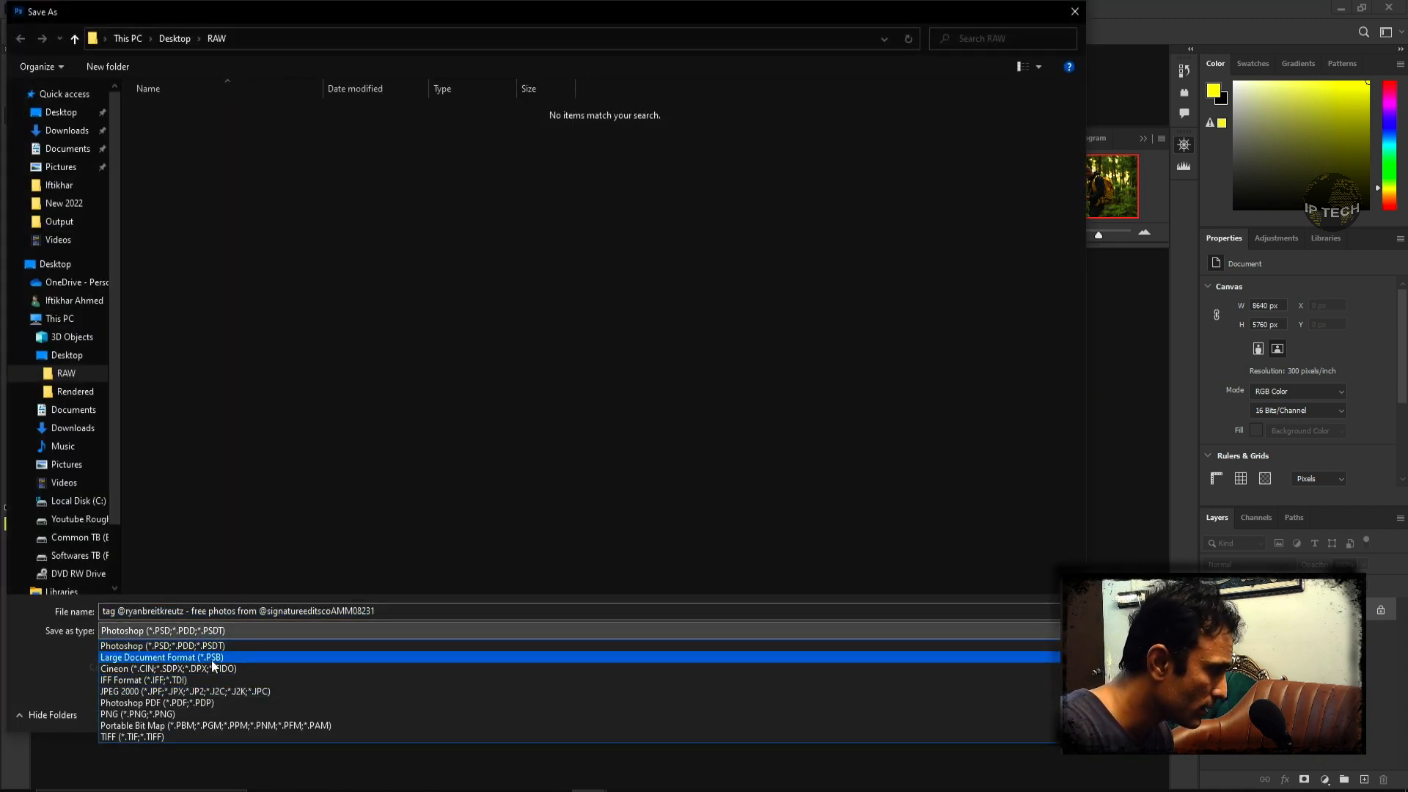
{"action": "left_click", "coordinate": [276, 567]}
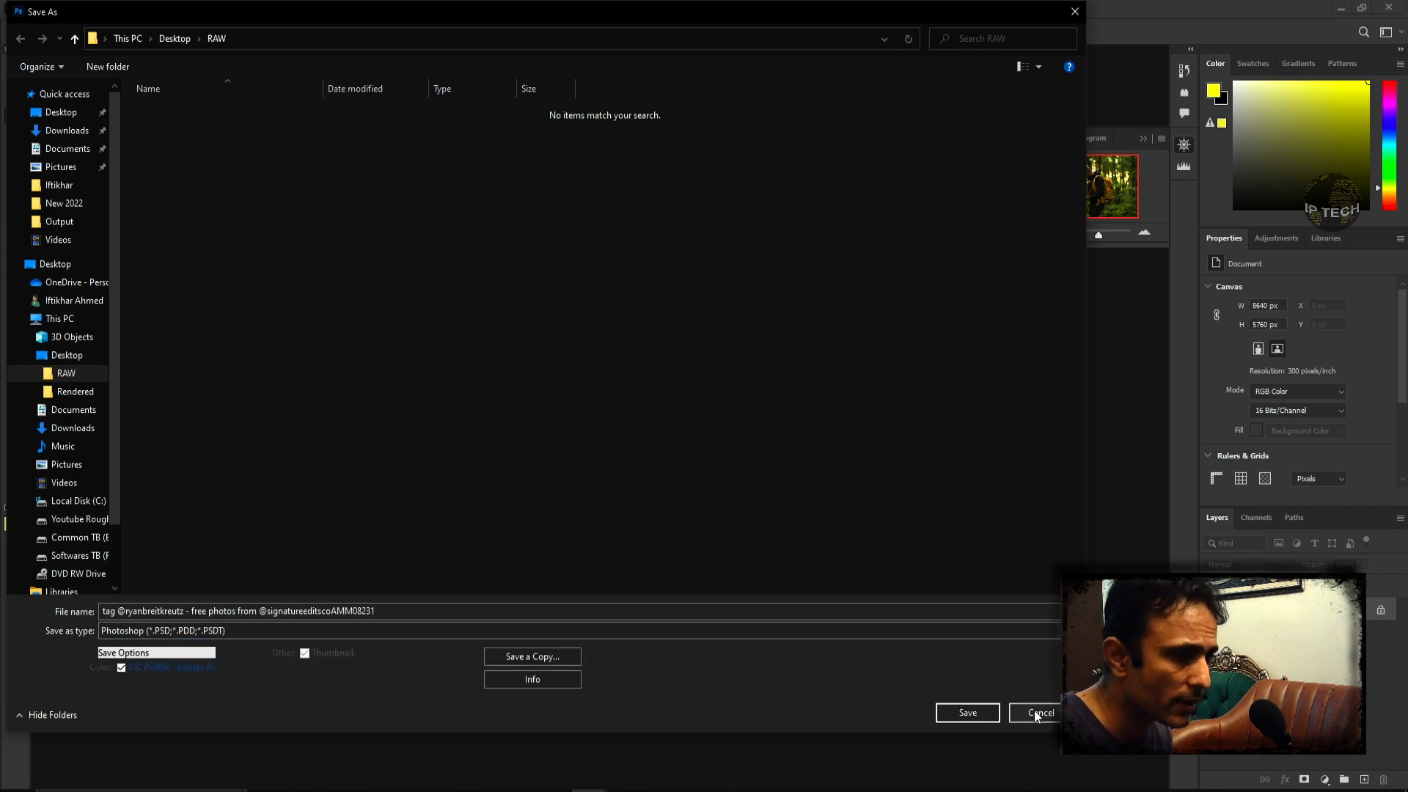
{"action": "left_click", "coordinate": [1034, 710]}
Open Export As for the forest photo and set the format to JPG with quality 7
{"action": "left_click", "coordinate": [32, 9]}
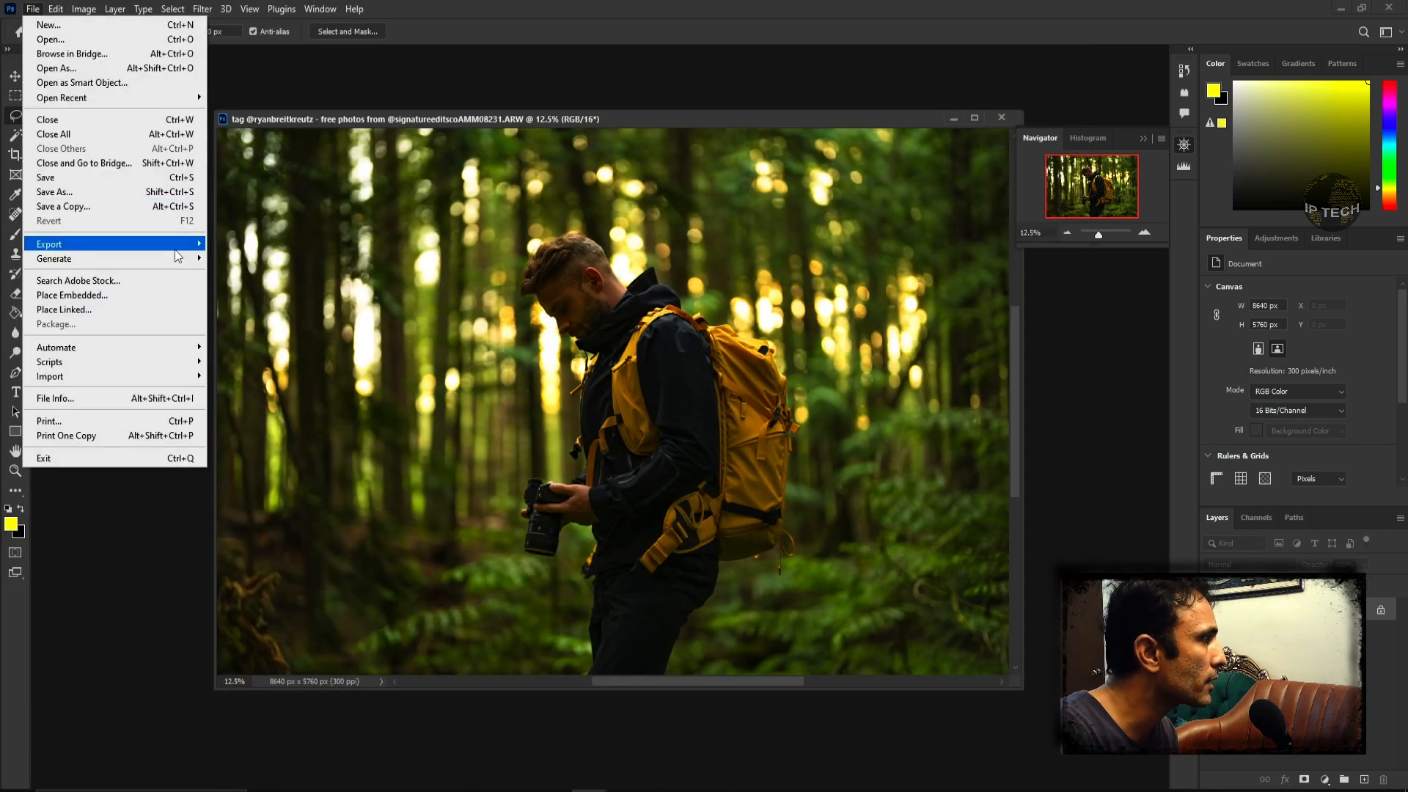
{"action": "mouse_move", "coordinate": [192, 249]}
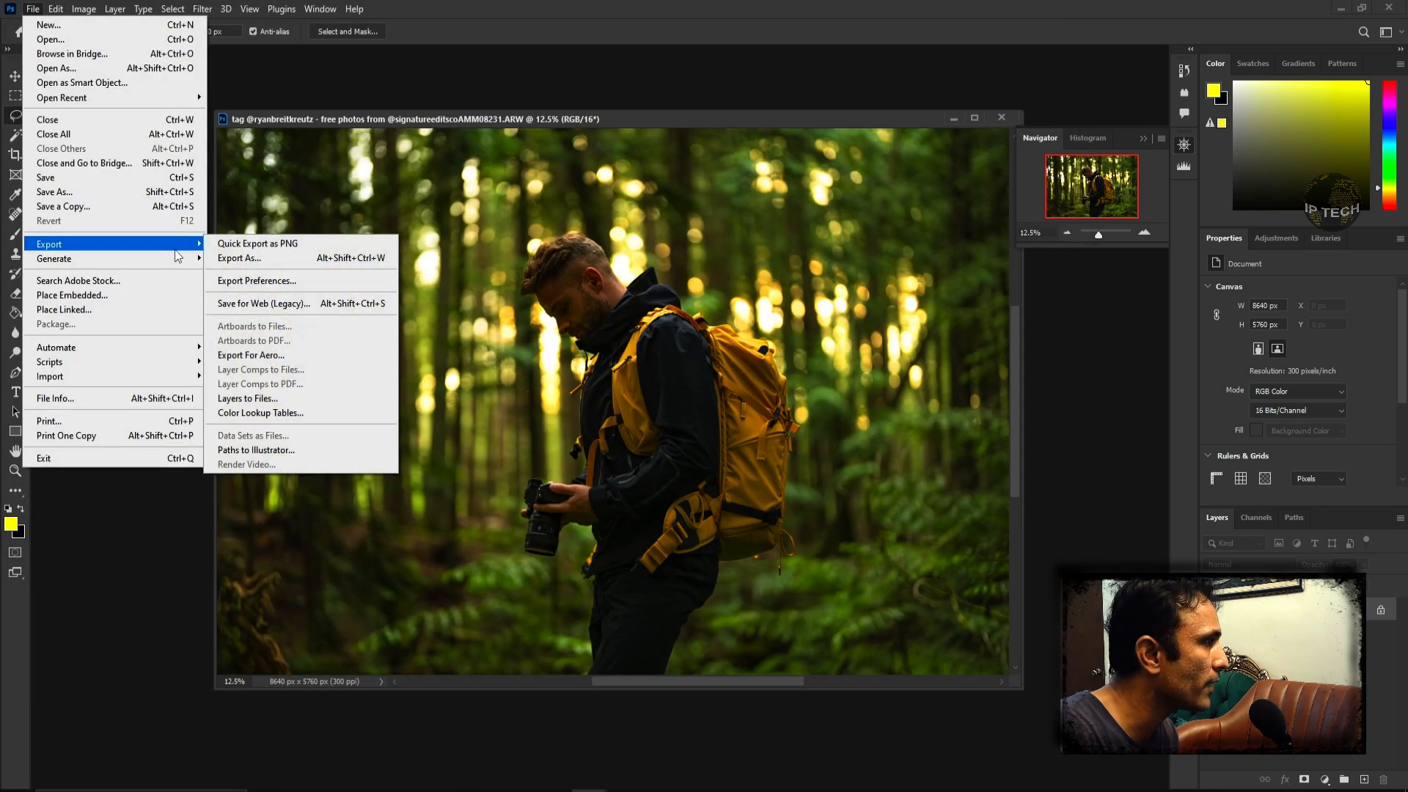
{"action": "left_click", "coordinate": [308, 259]}
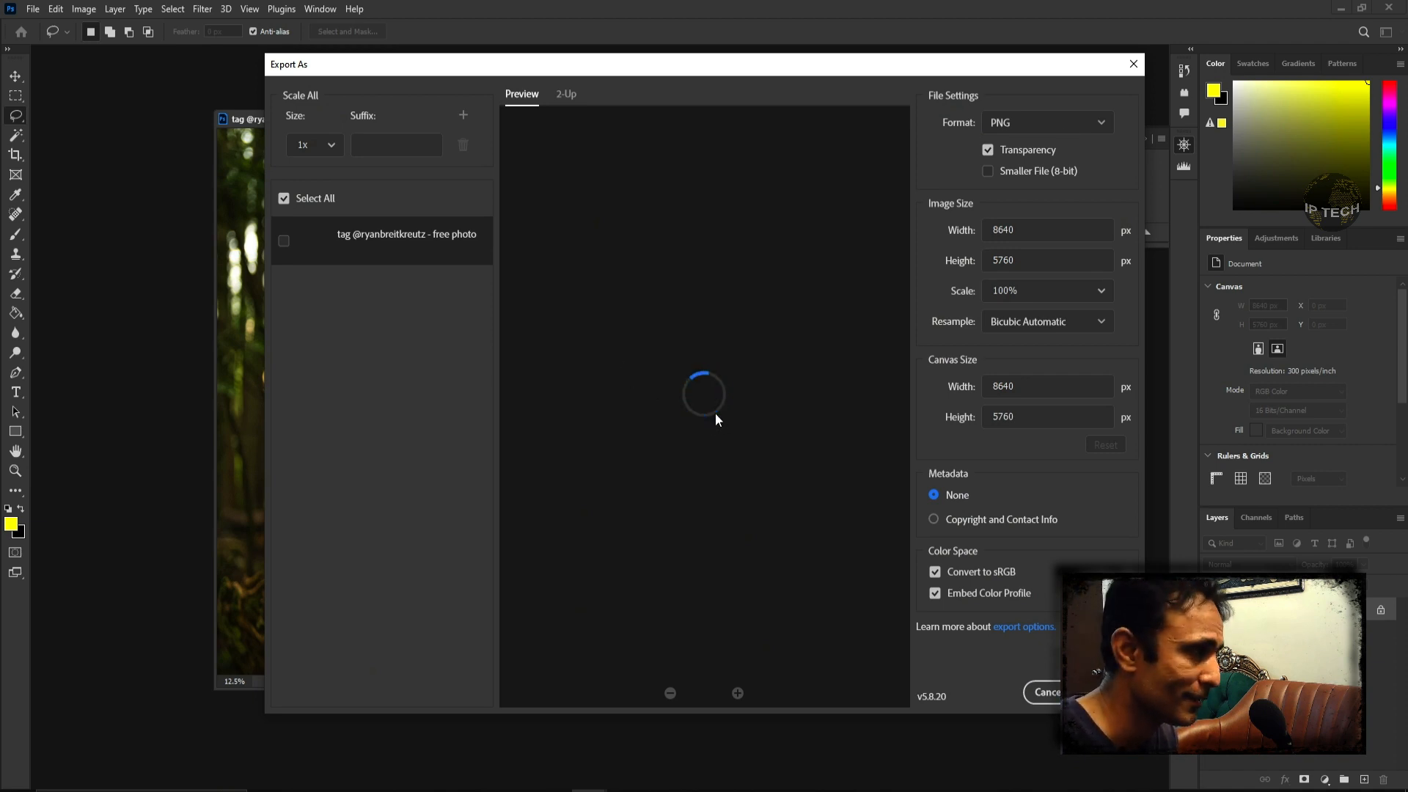
{"action": "left_click_drag", "start_coordinate": [732, 64], "coordinate": [665, 65]}
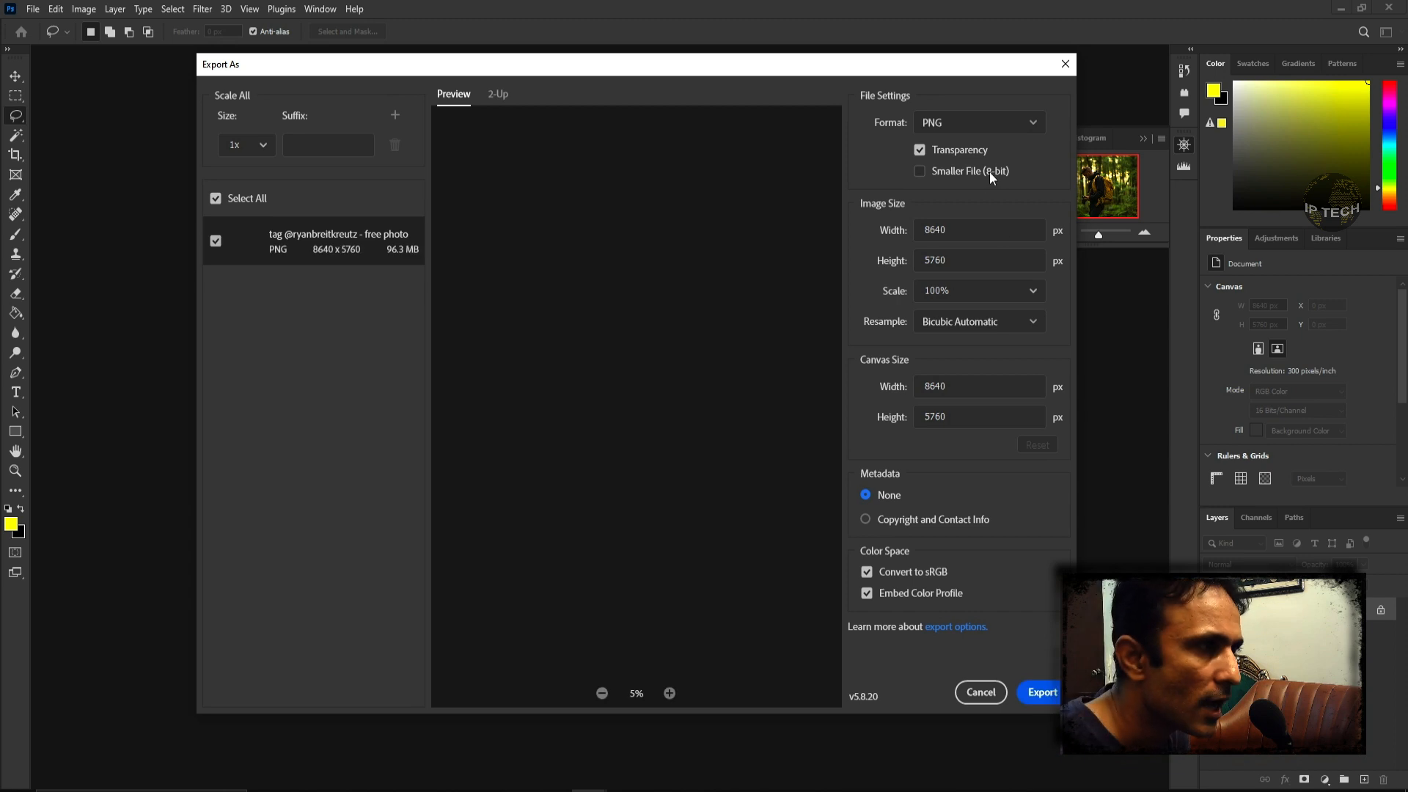
{"action": "left_click", "coordinate": [997, 123]}
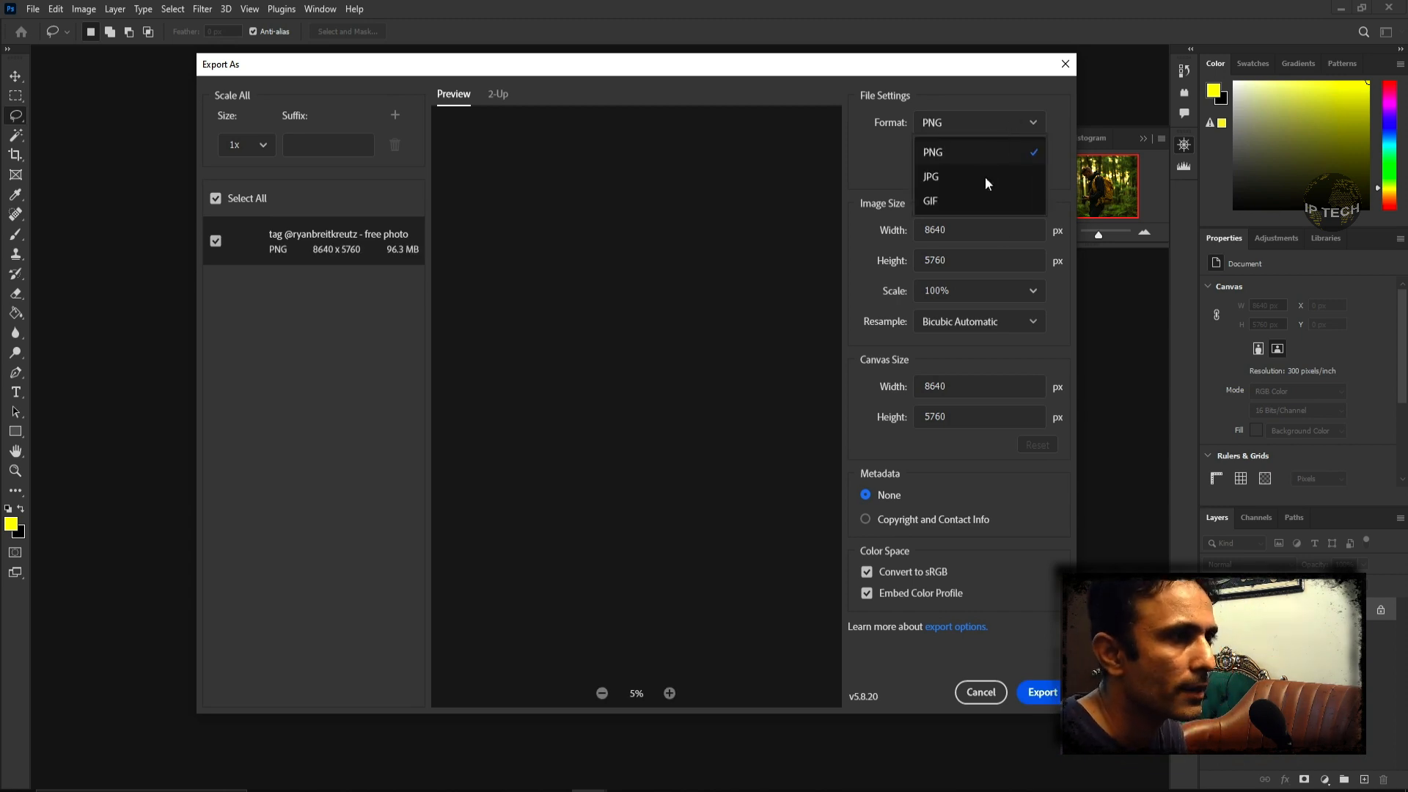
{"action": "left_click", "coordinate": [941, 179]}
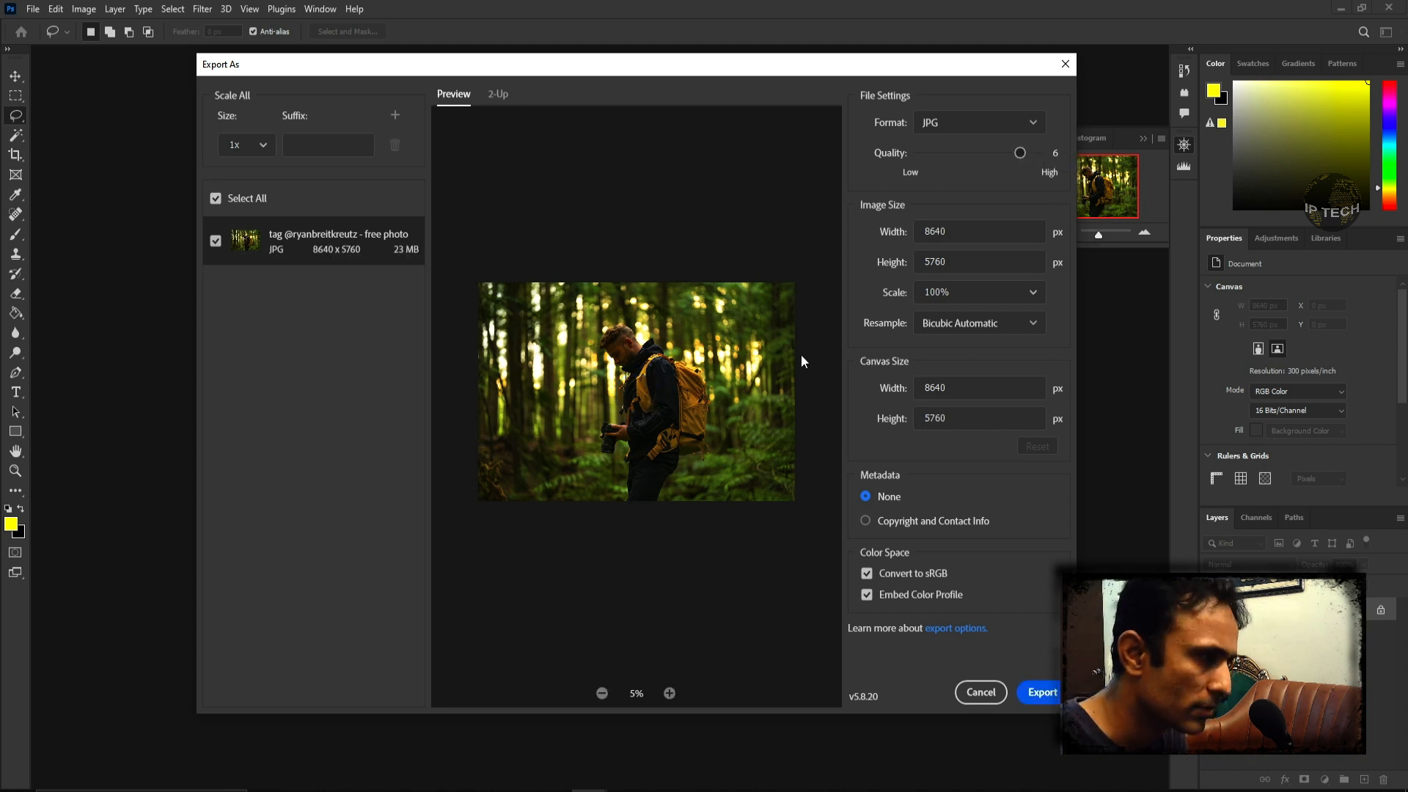
{"action": "left_click_drag", "start_coordinate": [1021, 154], "coordinate": [1084, 161]}
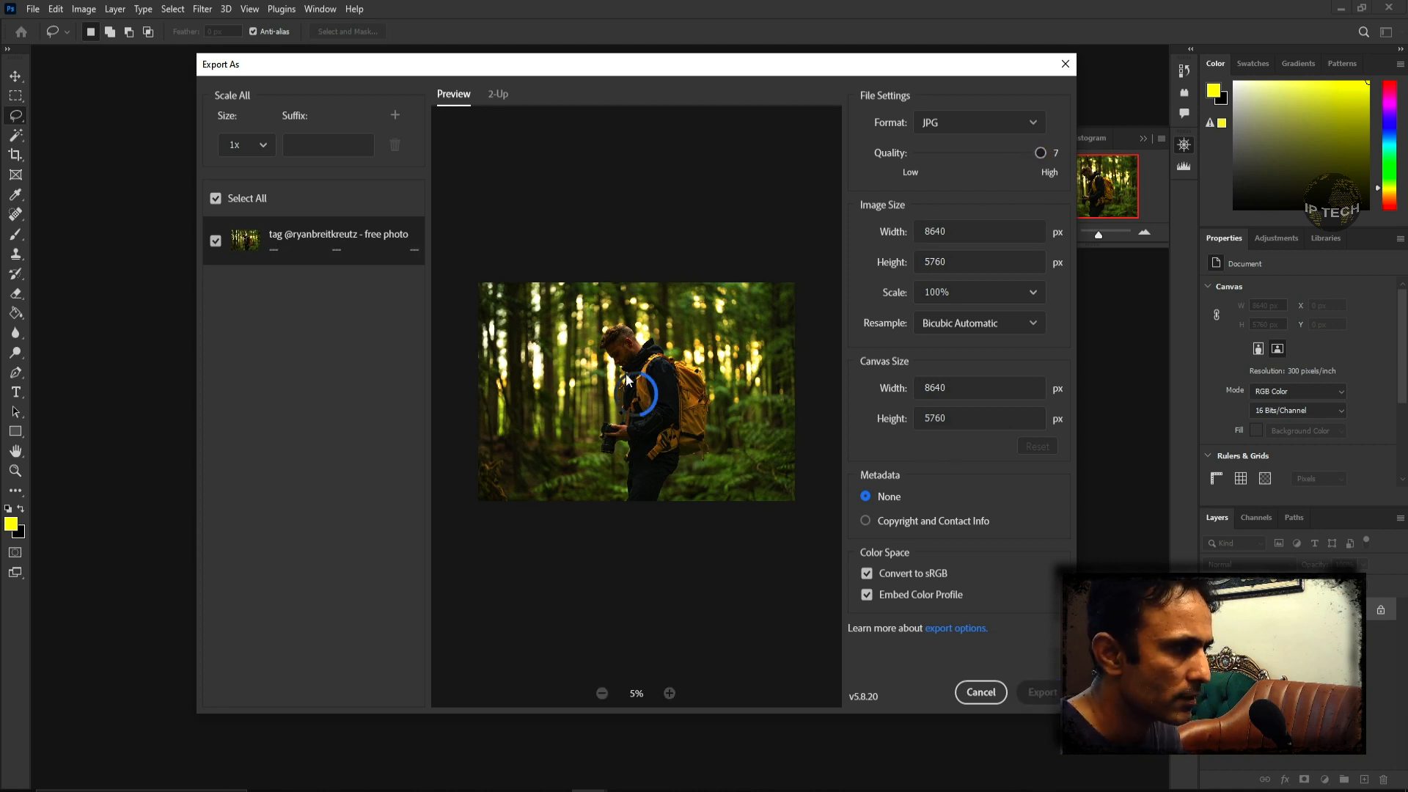
Switch to Task Manager, examine the system's memory usage in its performance view, and minimize it
{"action": "key", "text": "ctrl+shift+Escape"}
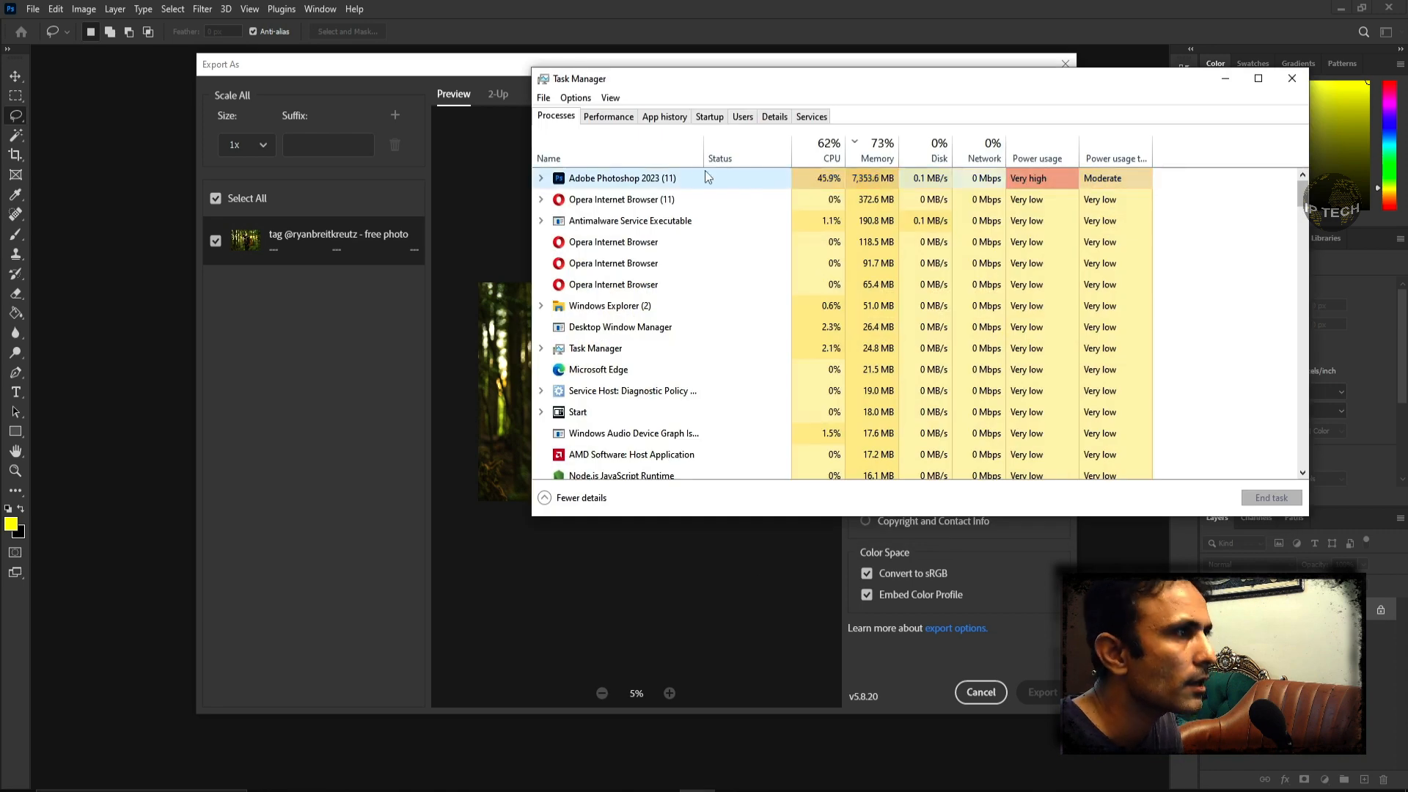
{"action": "left_click", "coordinate": [607, 118]}
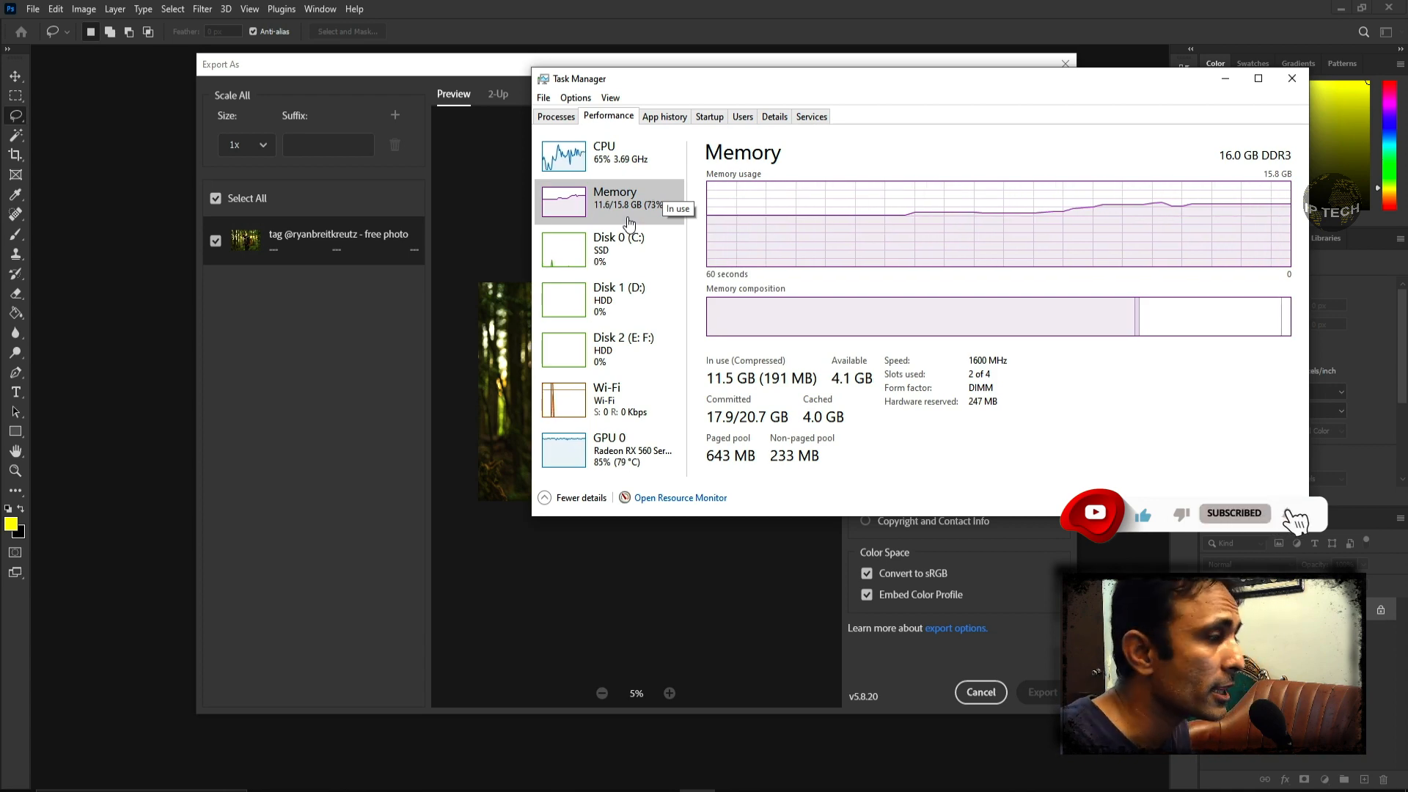
{"action": "left_click", "coordinate": [1226, 79]}
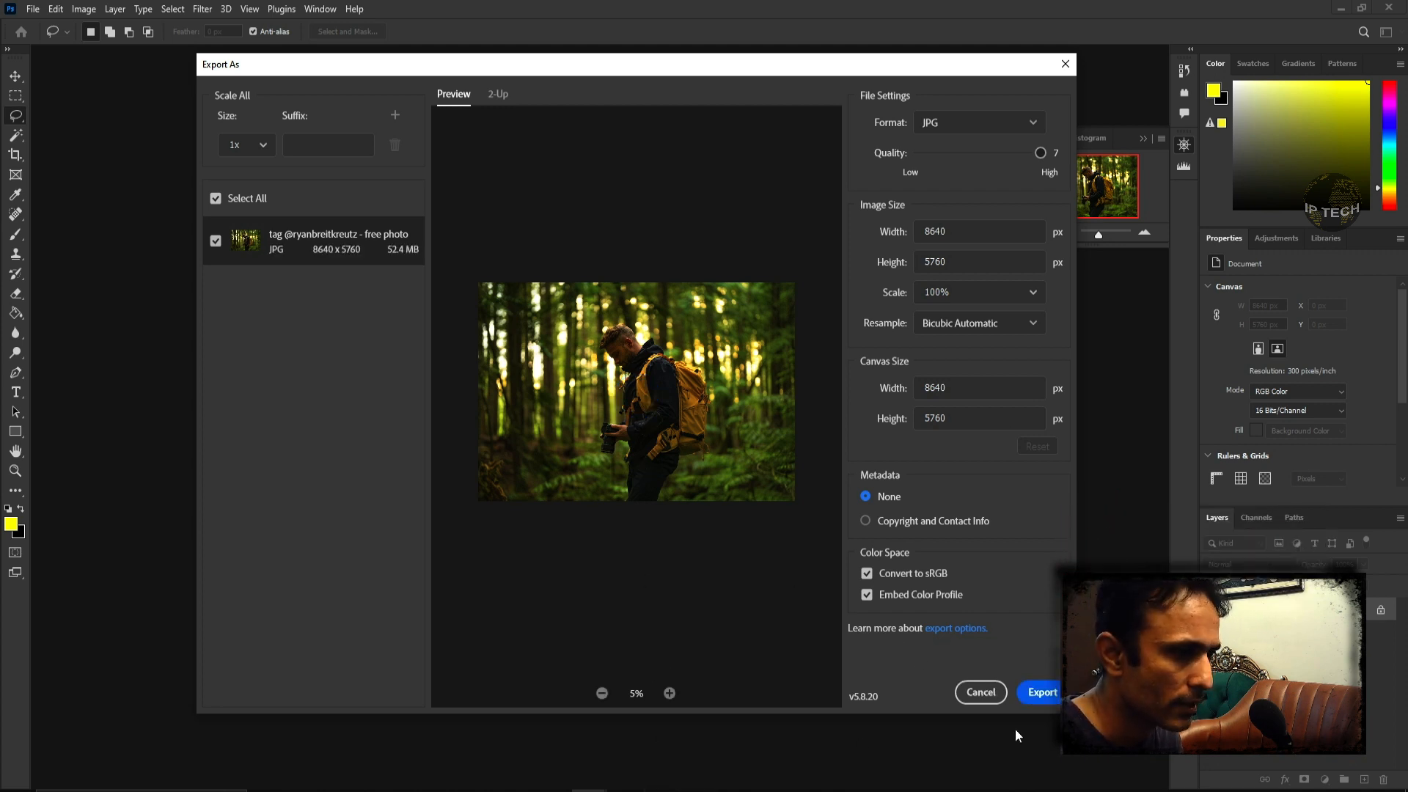
Export the JPG to the Desktop under the file name eeeee
{"action": "left_click", "coordinate": [1036, 693]}
{"action": "left_click", "coordinate": [253, 189]}
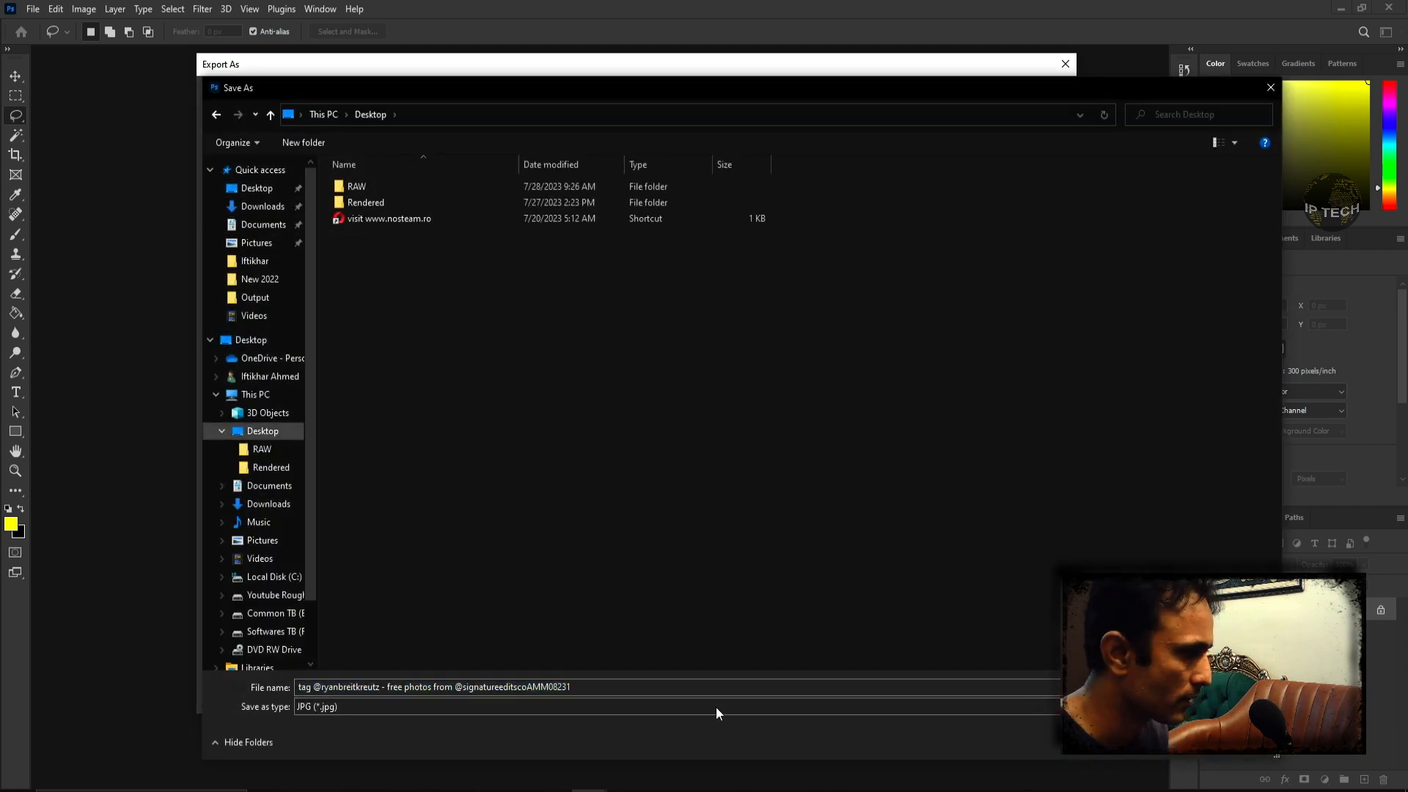
{"action": "triple_click", "coordinate": [701, 687]}
{"action": "type", "text": "eeeee"}
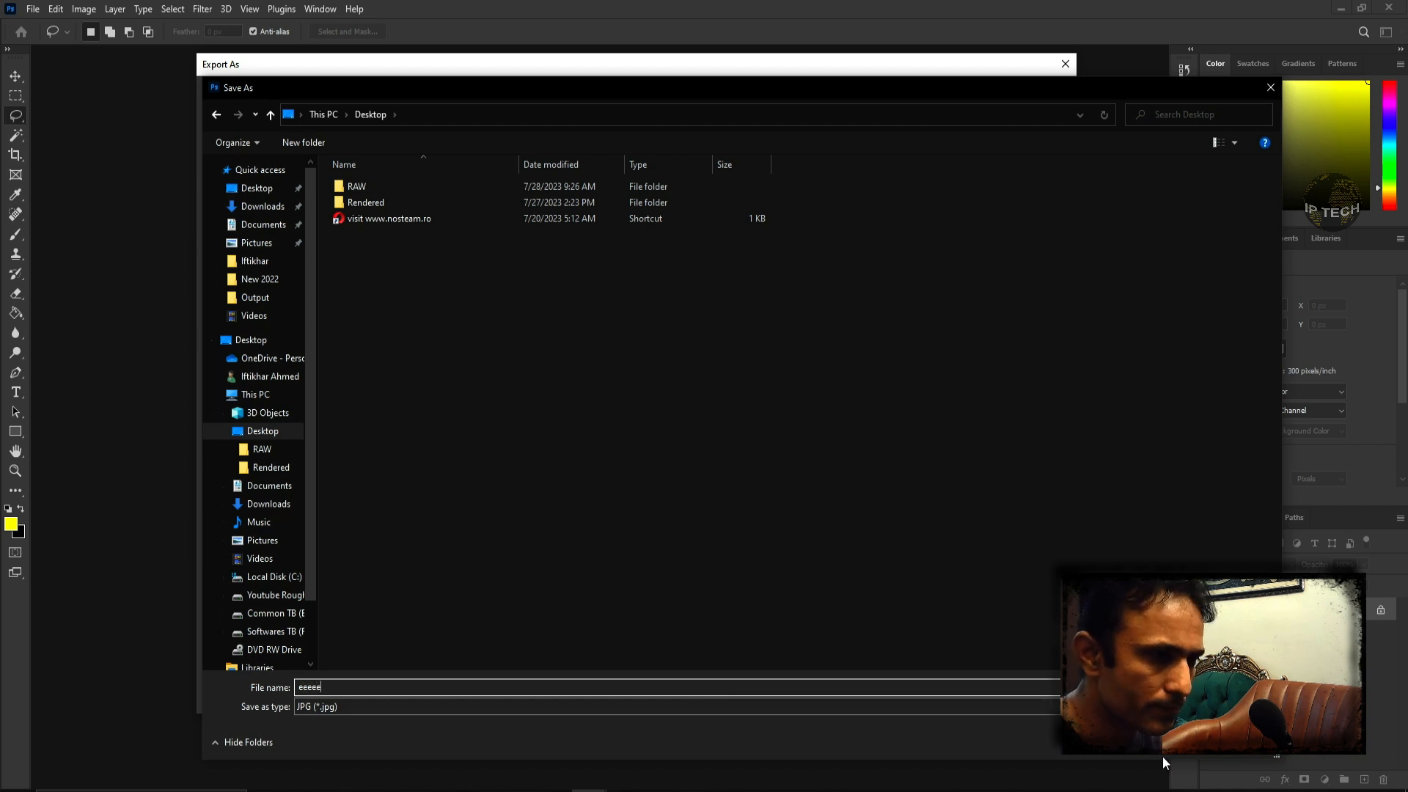
{"action": "left_click", "coordinate": [1163, 756]}
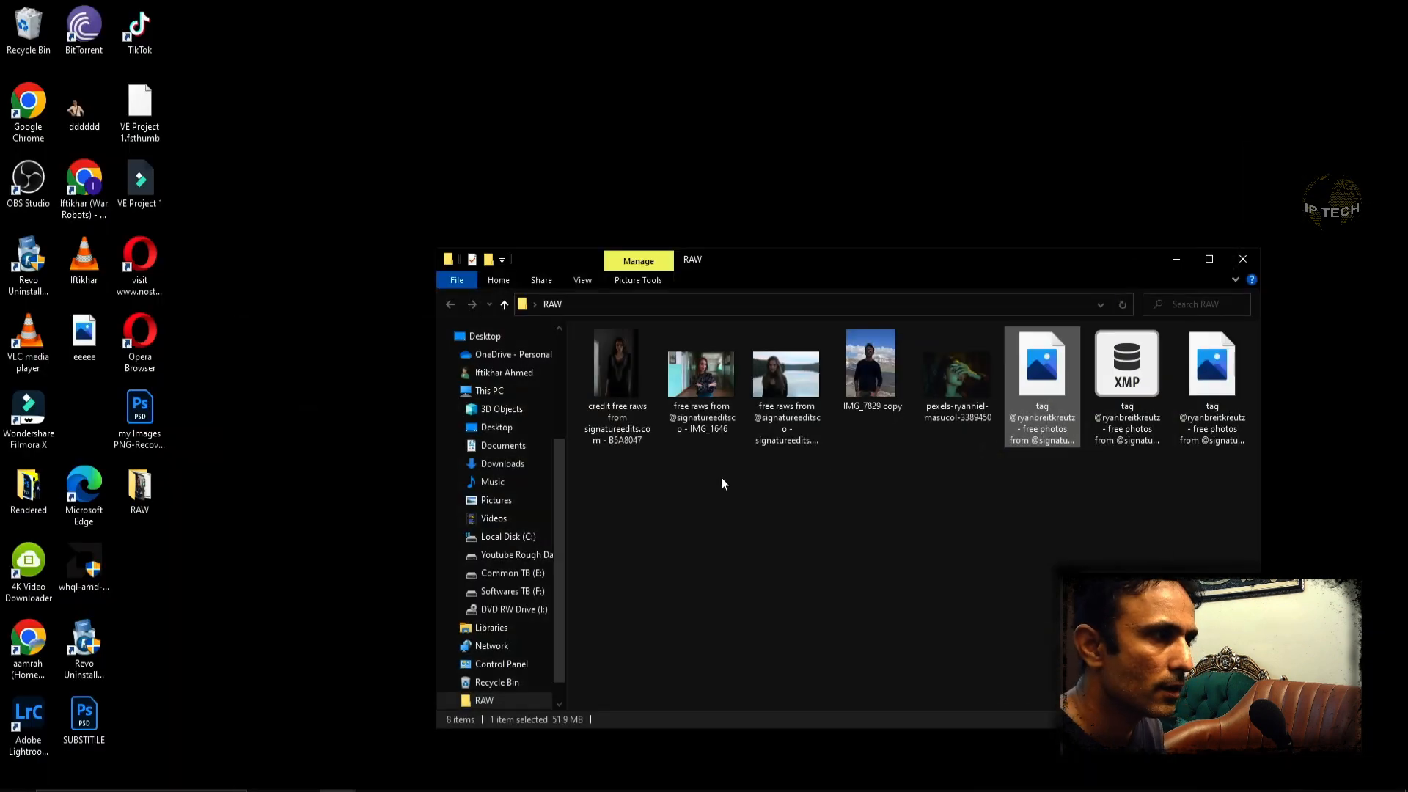
Minimize Photoshop and examine its CPU and memory use in Task Manager's process list
{"action": "left_click", "coordinate": [1340, 8]}
{"action": "key", "text": "ctrl+shift+Escape"}
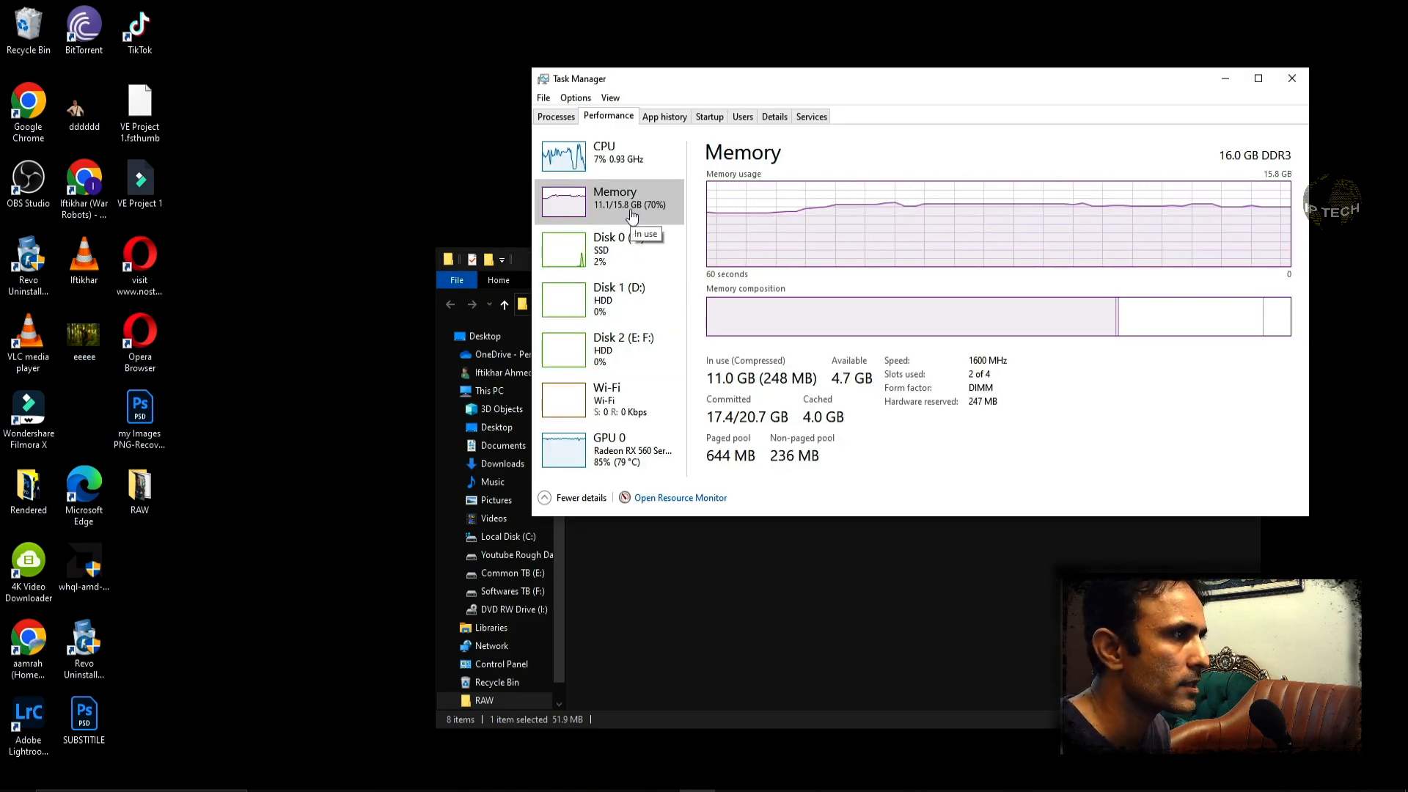
{"action": "left_click", "coordinate": [557, 121]}
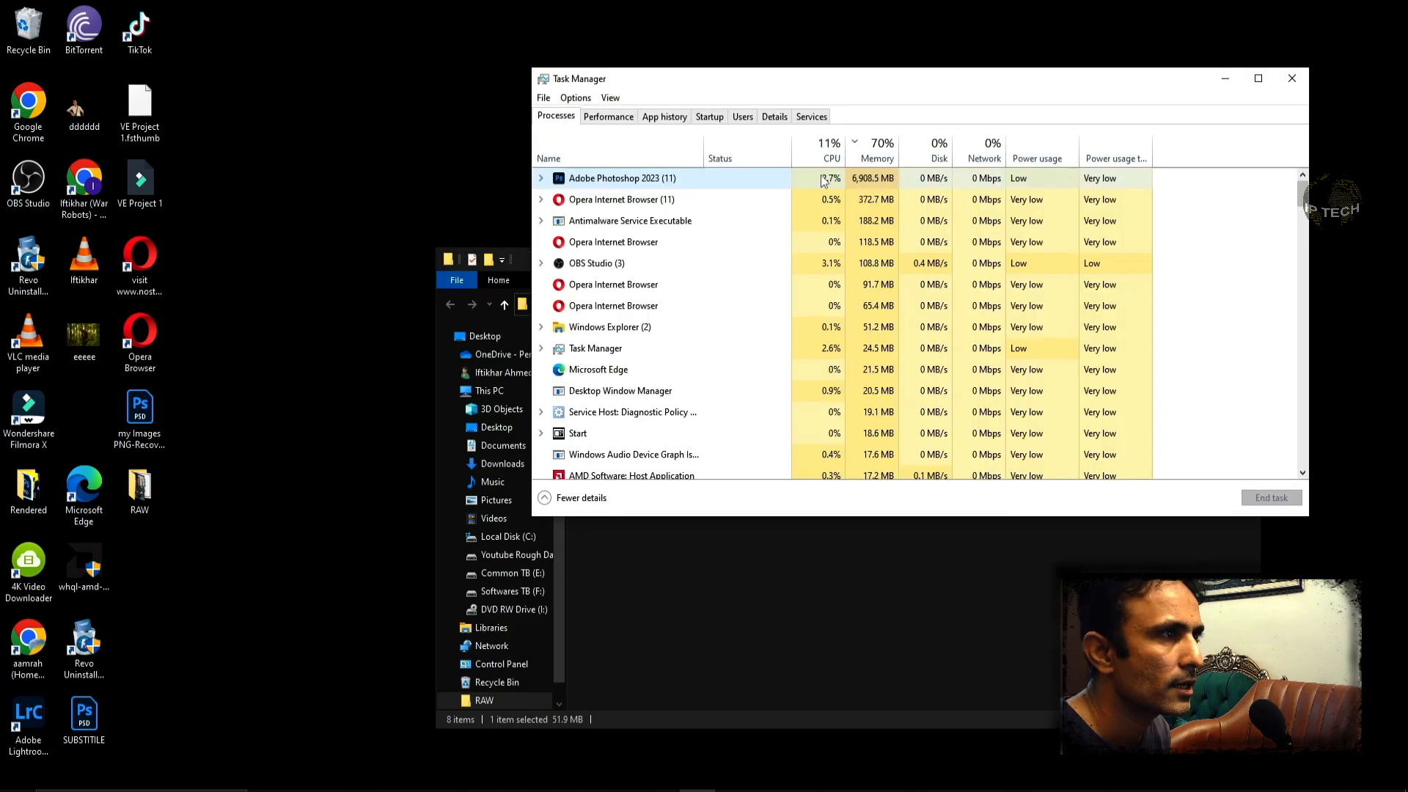
{"action": "left_click", "coordinate": [1224, 78]}
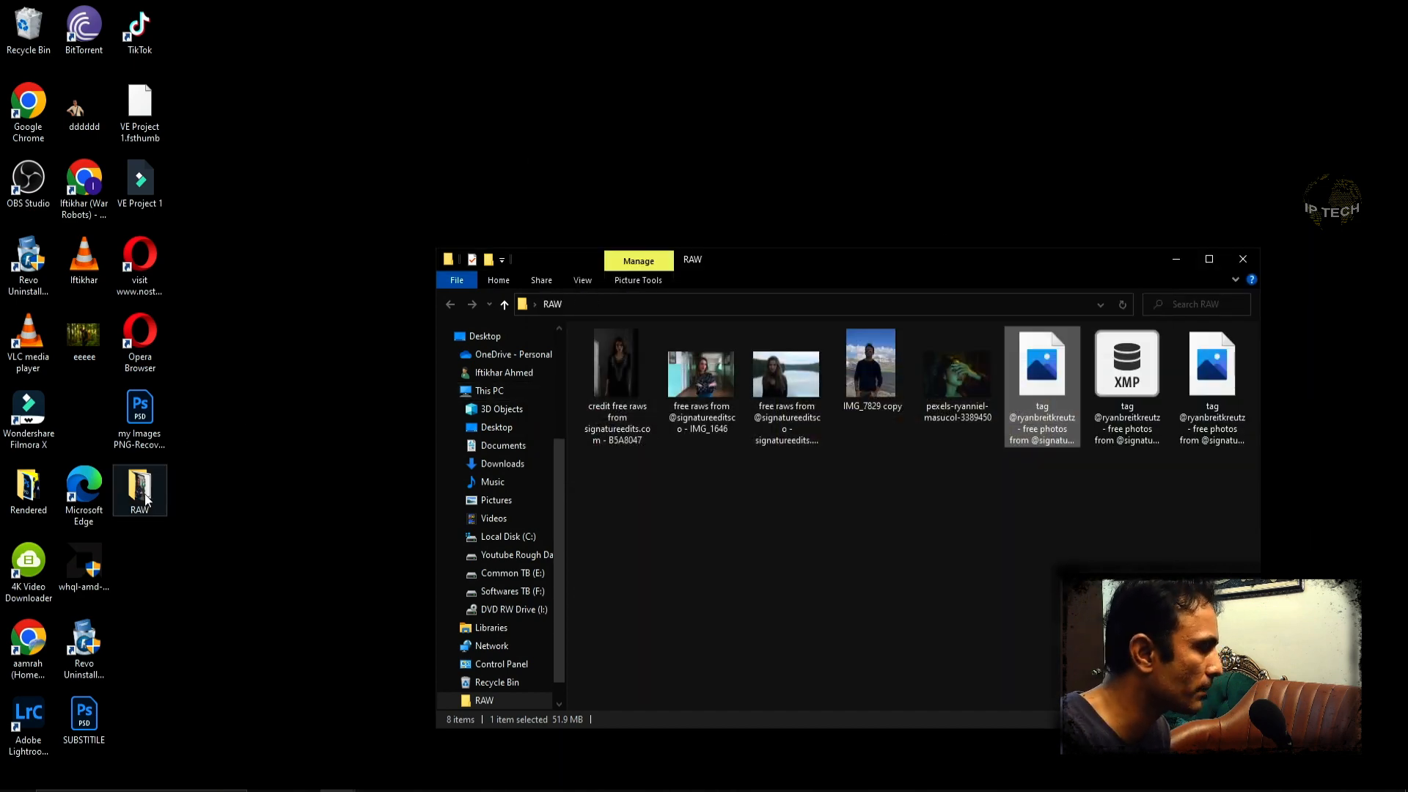
Open the exported eeeee image from the desktop in the photo viewer, inspect it, and close the viewer
{"action": "left_click", "coordinate": [93, 355]}
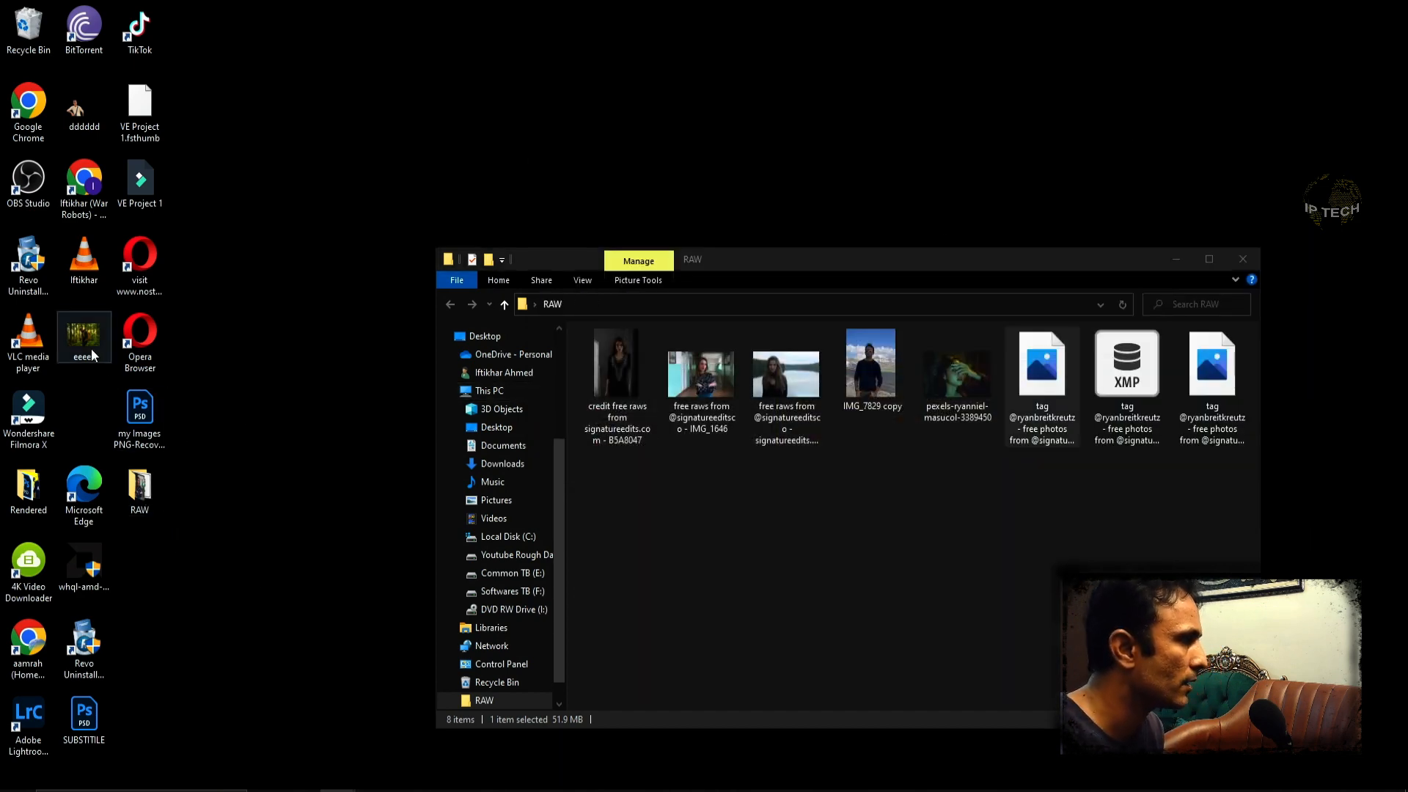
{"action": "double_click", "coordinate": [91, 349]}
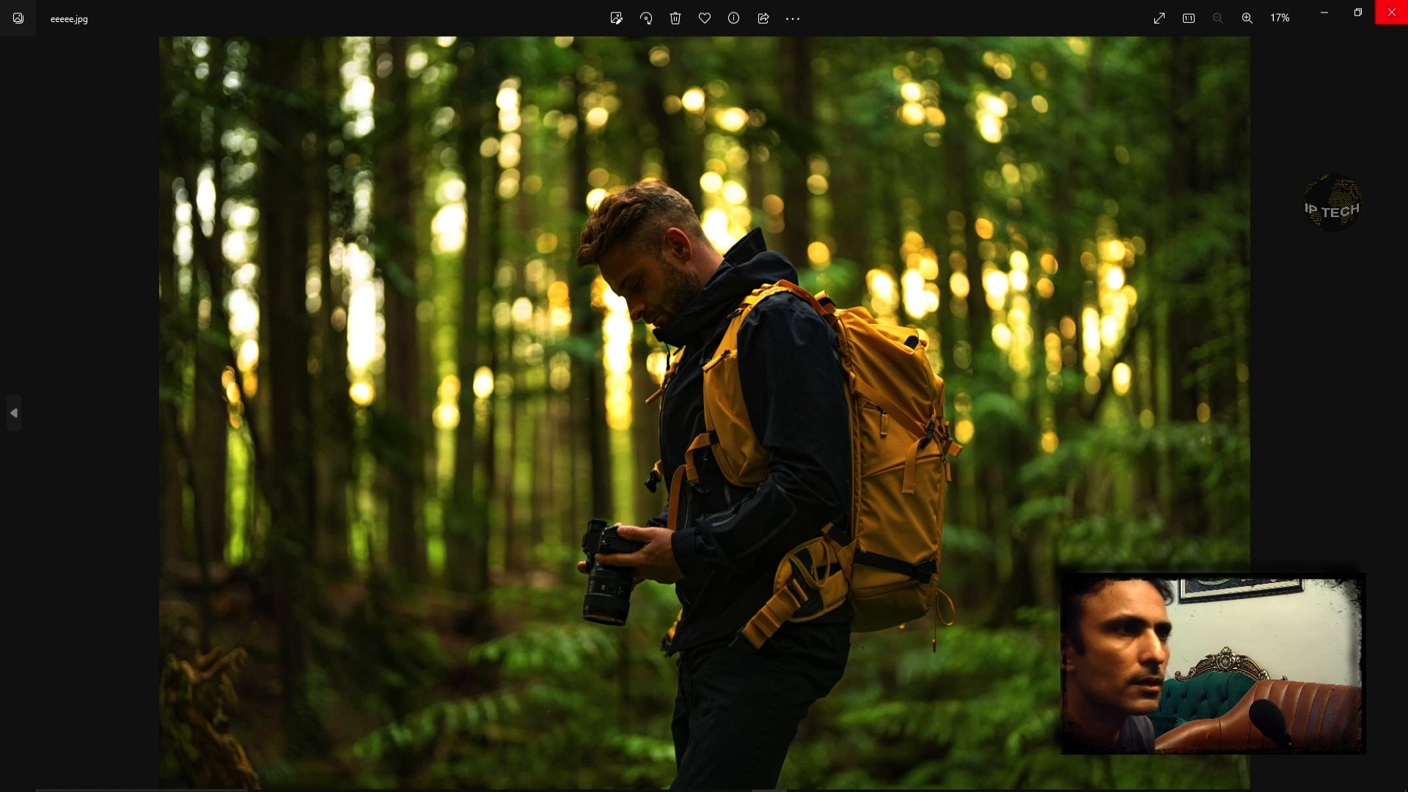
{"action": "left_click", "coordinate": [1391, 13]}
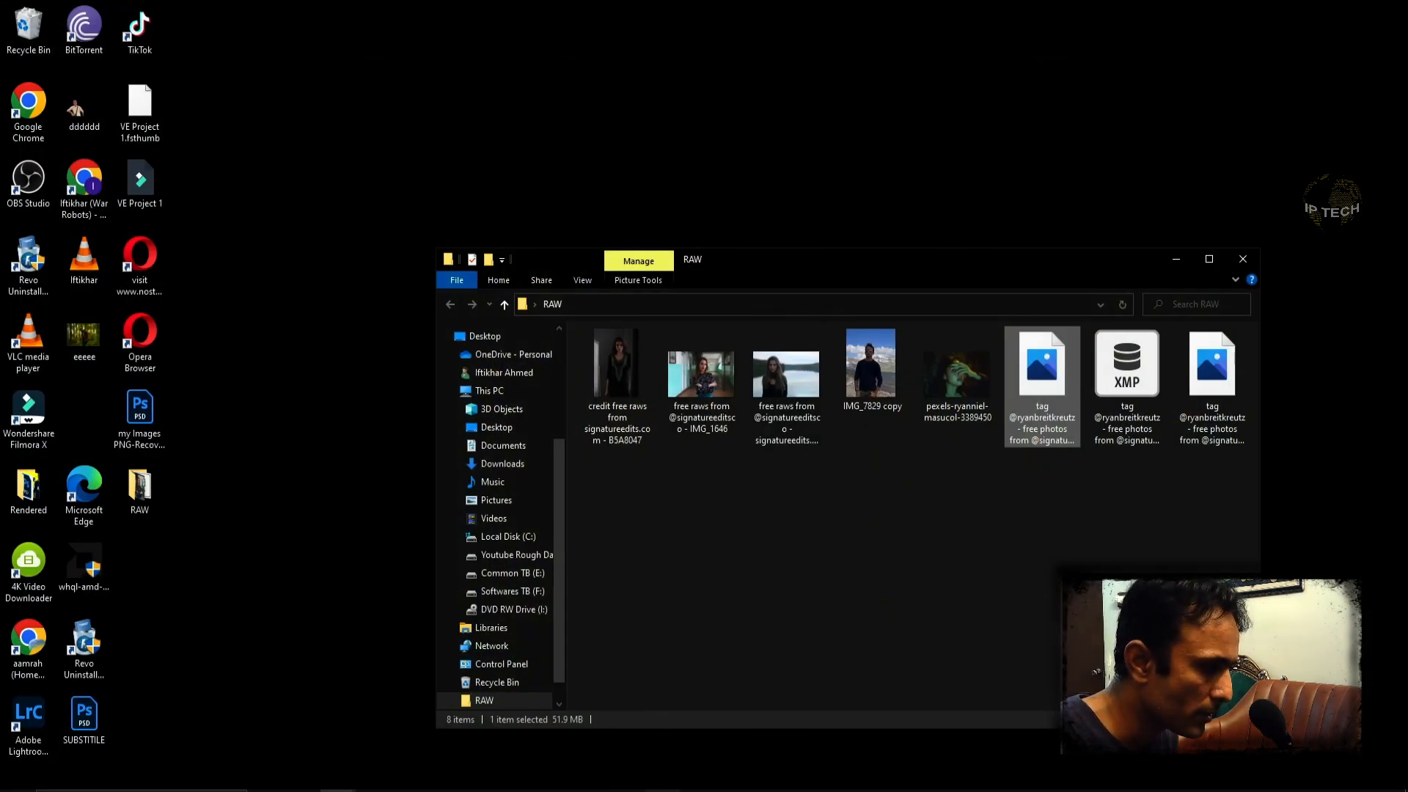
Switch to the Opera browser and look through the free RAW photo gallery and heading on the signatureedits.com page
{"action": "left_click", "coordinate": [661, 790]}
{"action": "scroll", "coordinate": [575, 493], "scroll_direction": "down", "scroll_amount": 3}
{"action": "scroll", "coordinate": [575, 493], "scroll_direction": "down", "scroll_amount": 6}
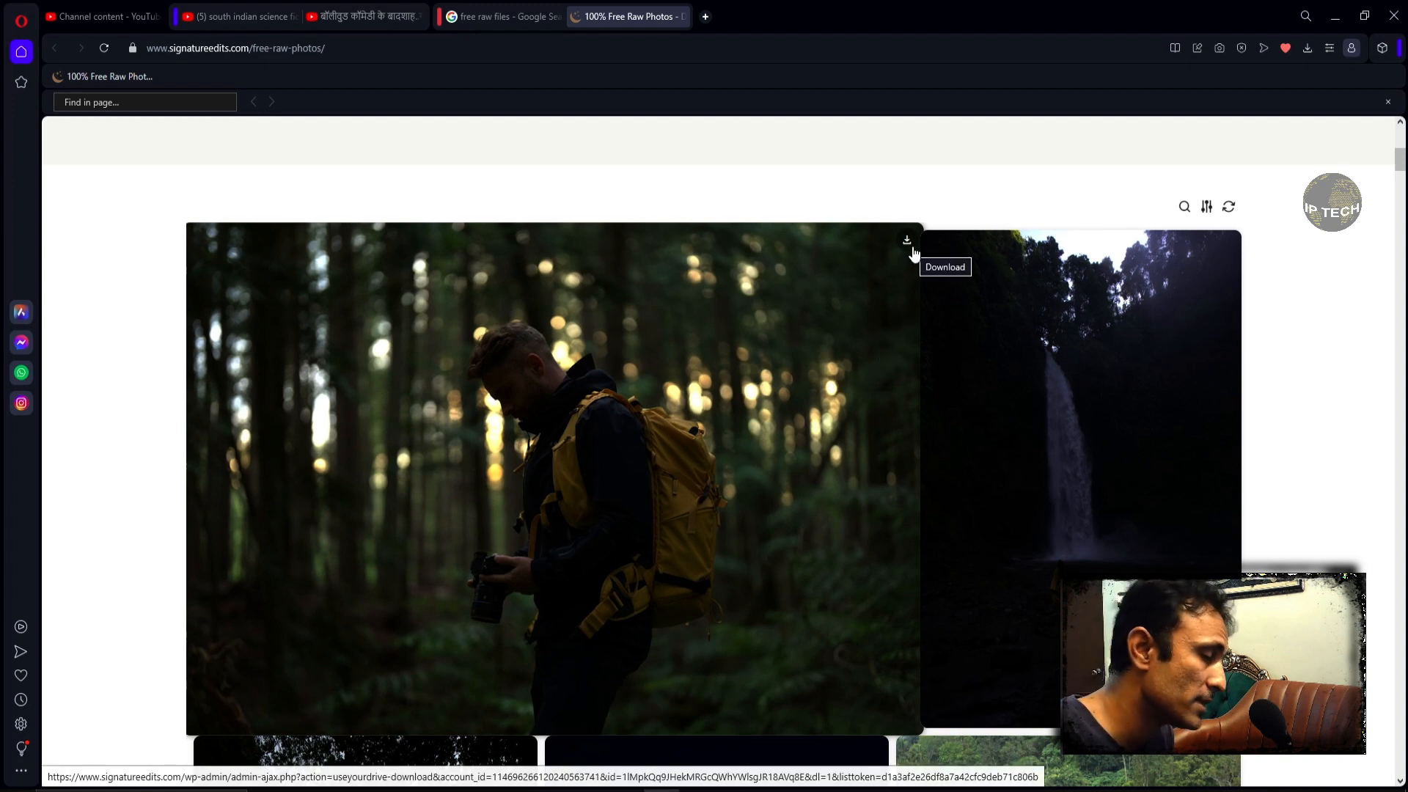
{"action": "scroll", "coordinate": [914, 254], "scroll_direction": "down", "scroll_amount": 8}
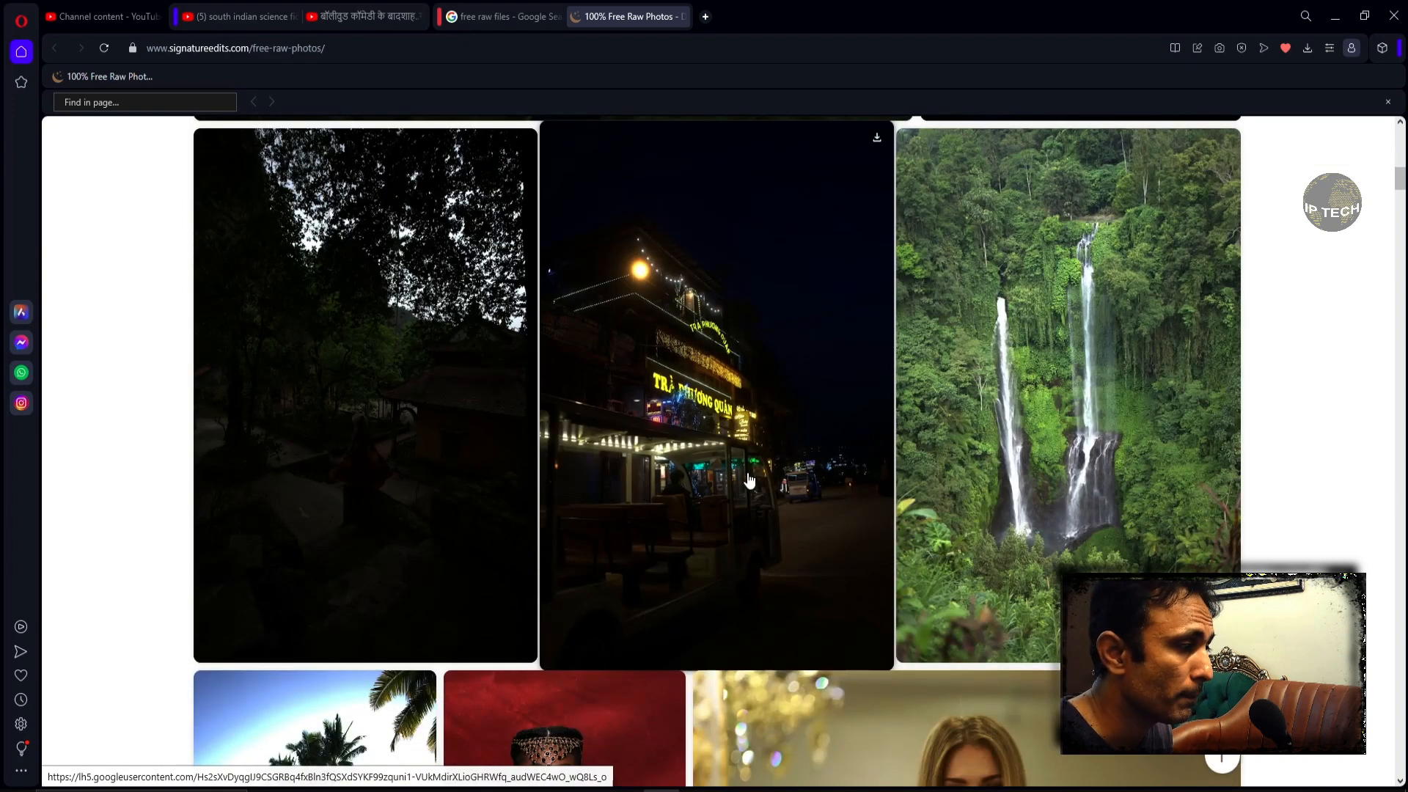
{"action": "scroll", "coordinate": [750, 480], "scroll_direction": "up", "scroll_amount": 15}
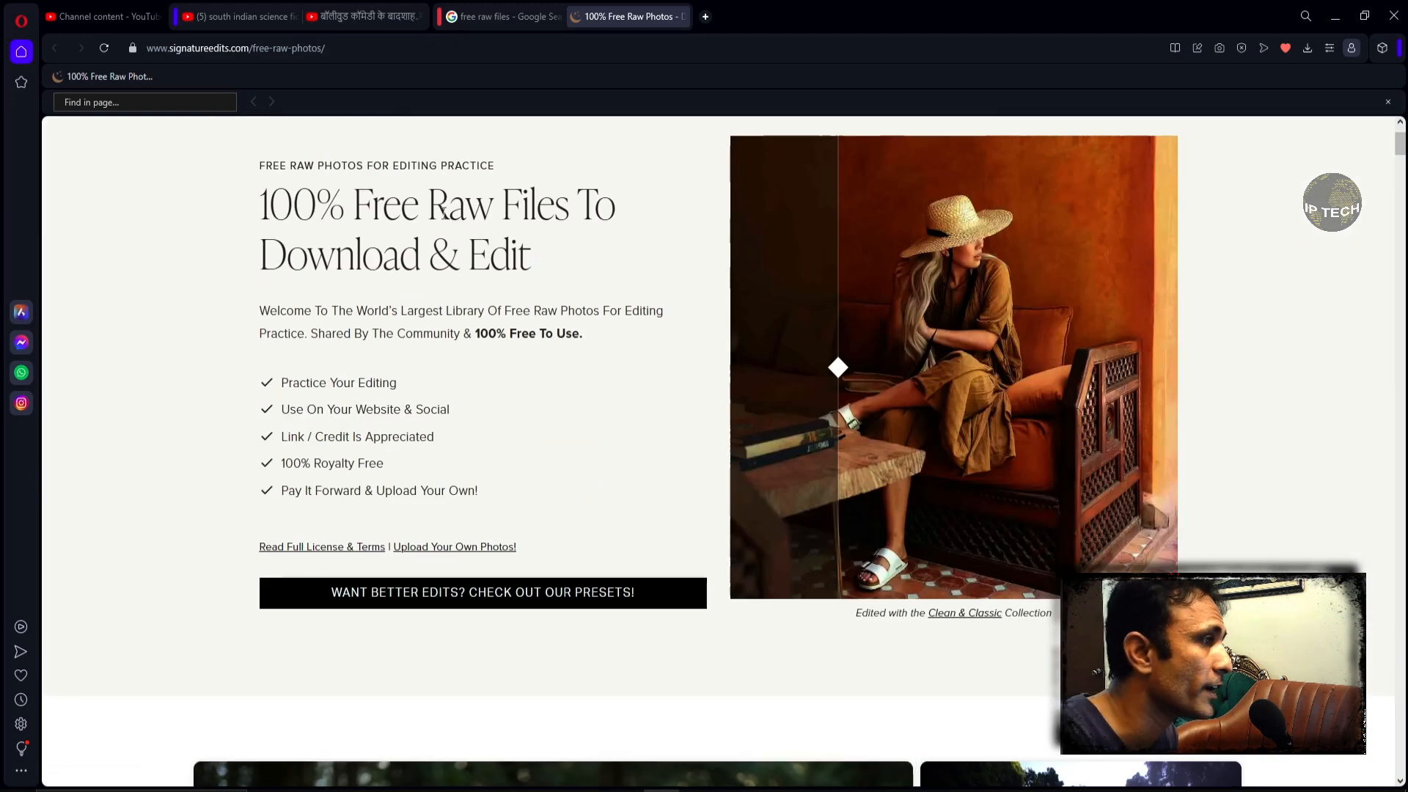
{"action": "double_click", "coordinate": [454, 212]}
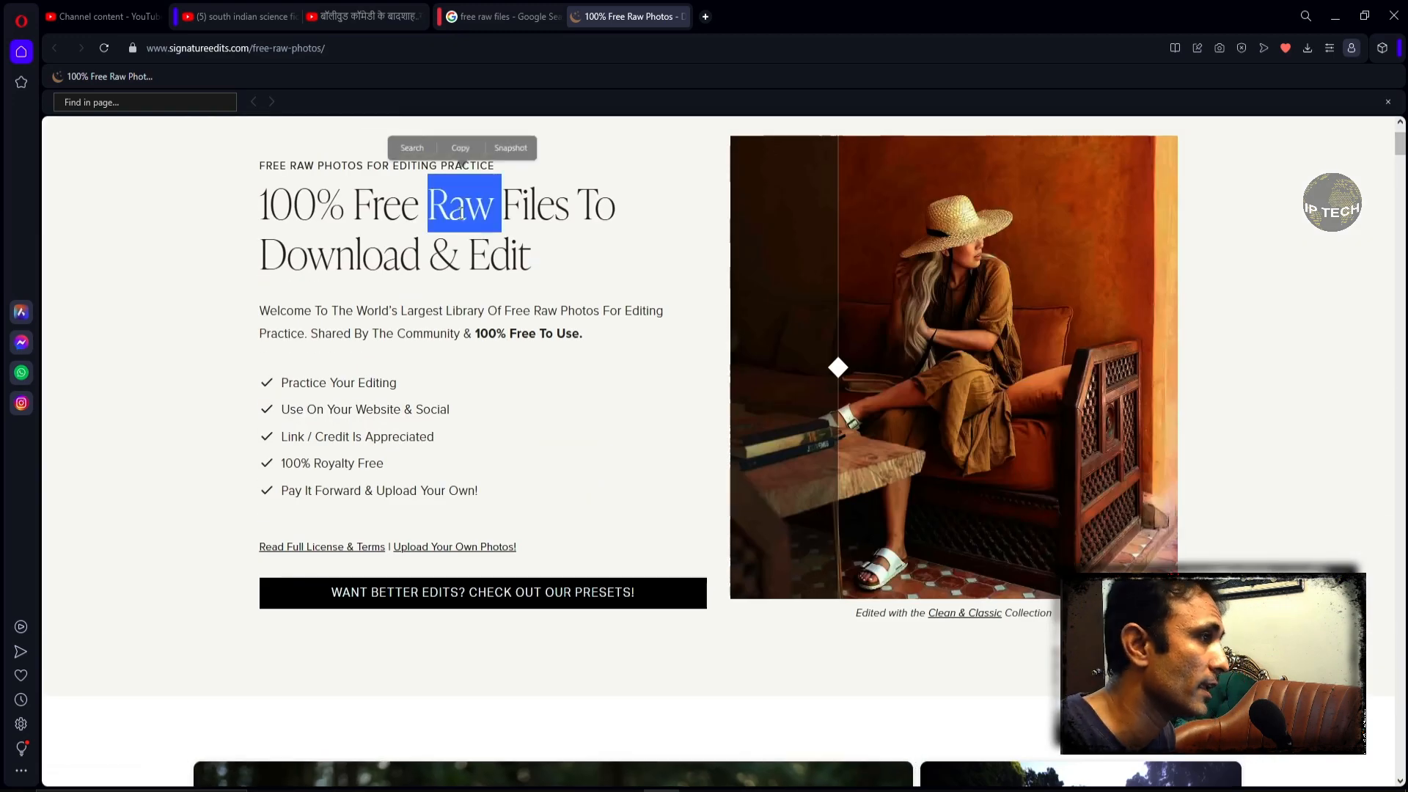
{"action": "double_click", "coordinate": [558, 214]}
{"action": "double_click", "coordinate": [451, 213]}
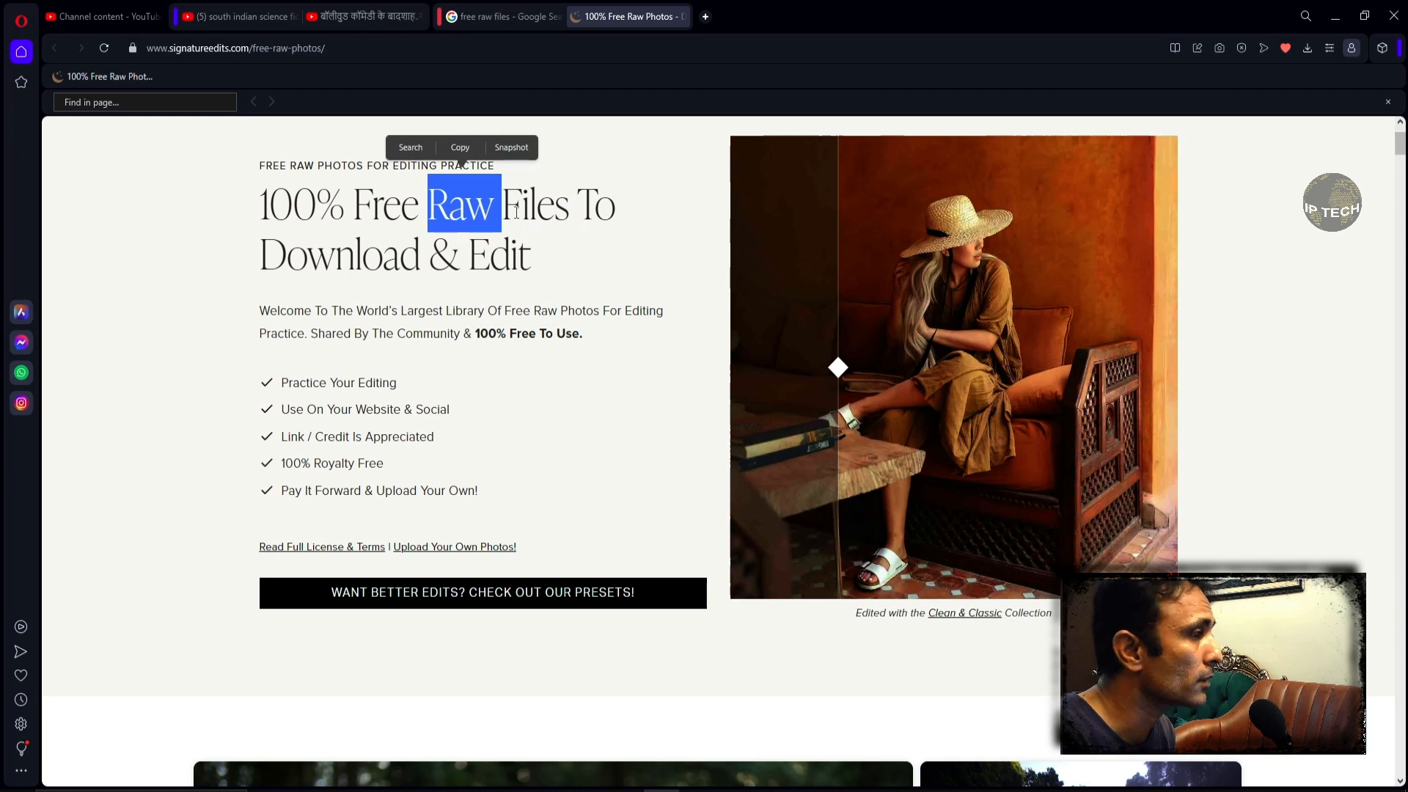
{"action": "double_click", "coordinate": [539, 213]}
{"action": "double_click", "coordinate": [451, 213]}
{"action": "left_click", "coordinate": [525, 214]}
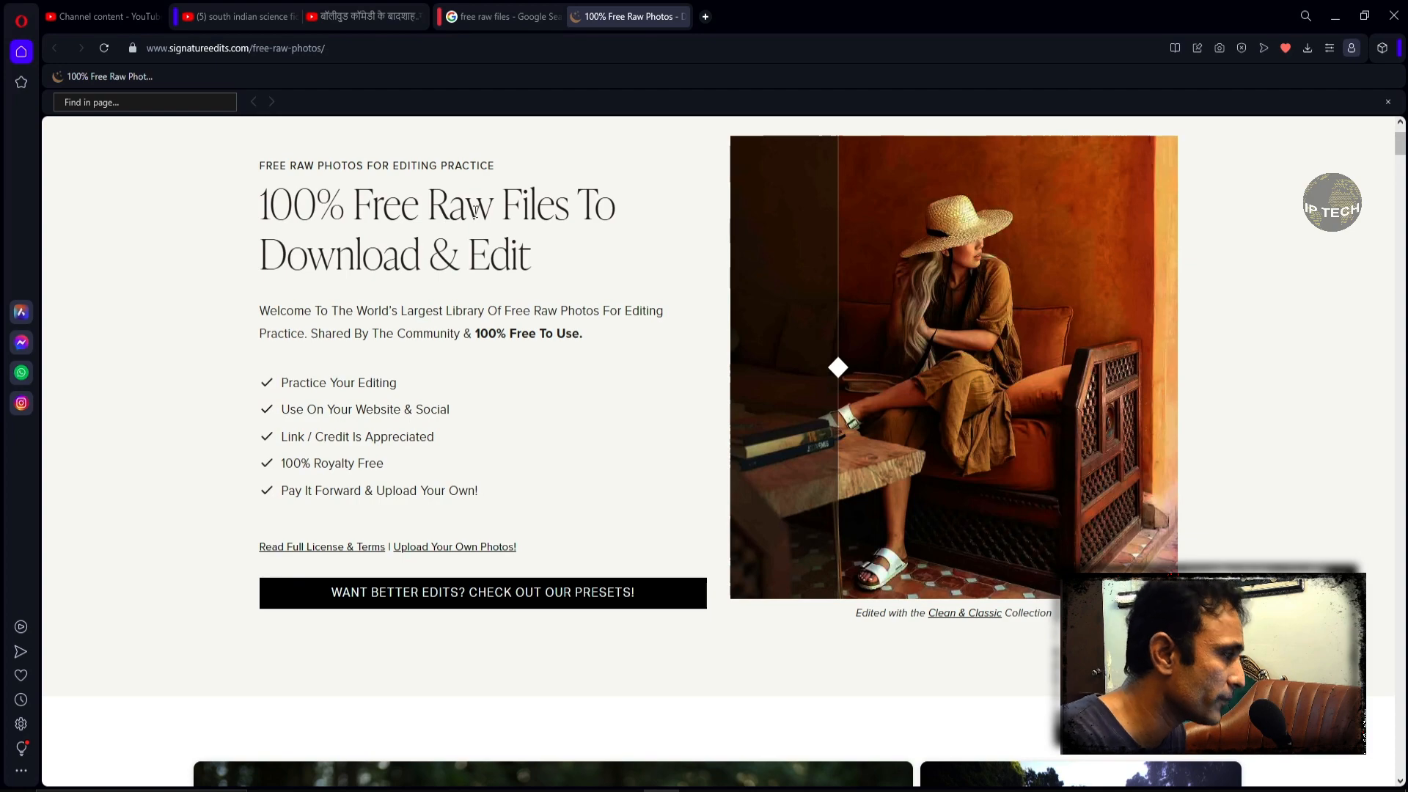
{"action": "mouse_move", "coordinate": [733, 791]}
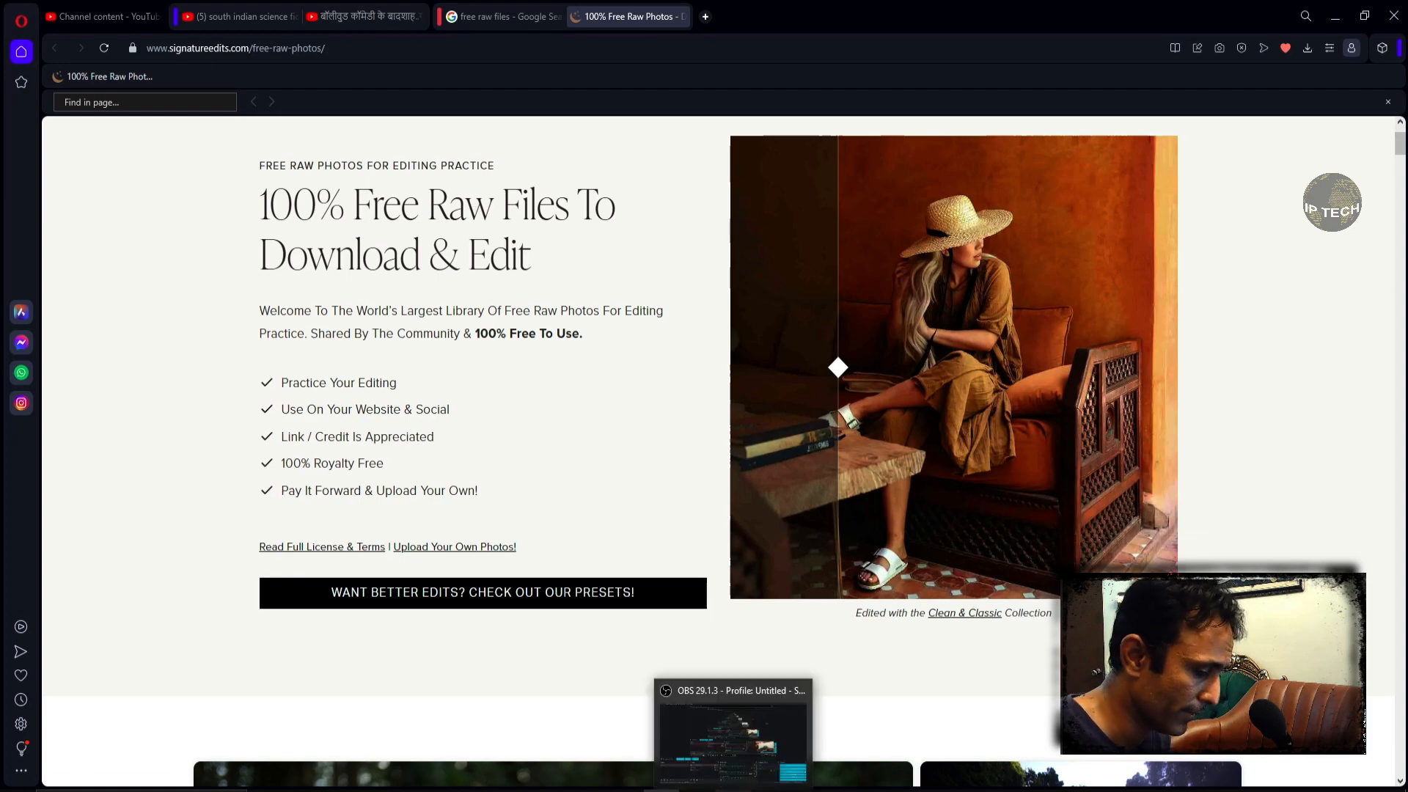
{"action": "left_click", "coordinate": [733, 741]}
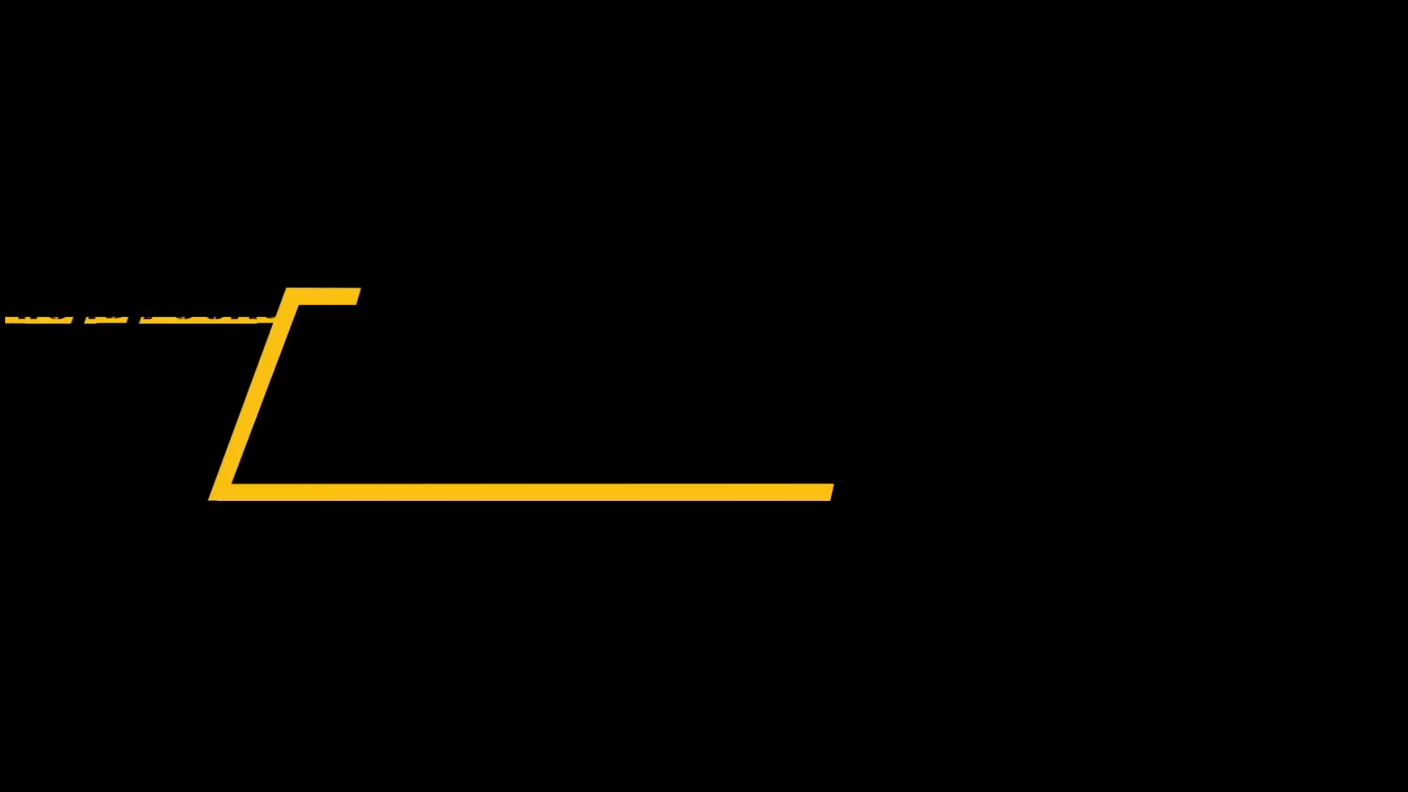